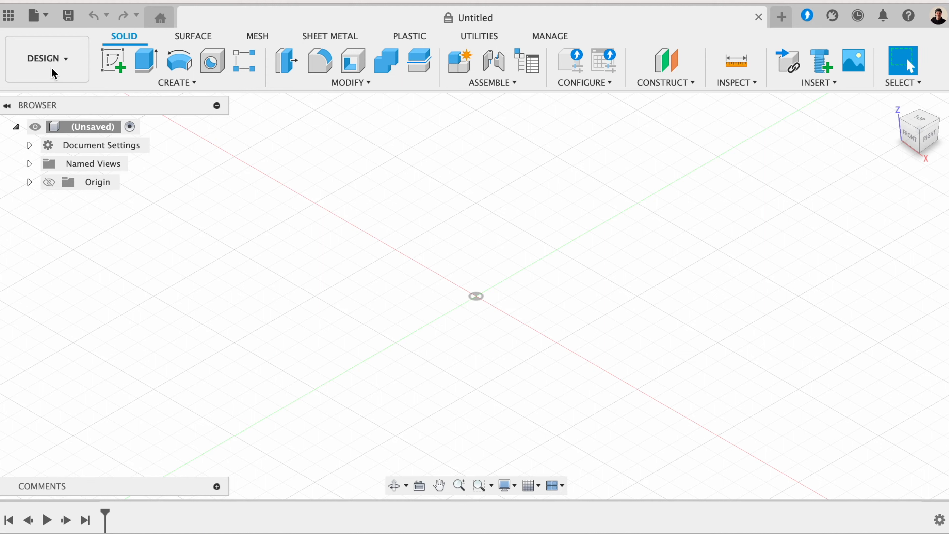
left_click(57, 61)
left_click(61, 59)
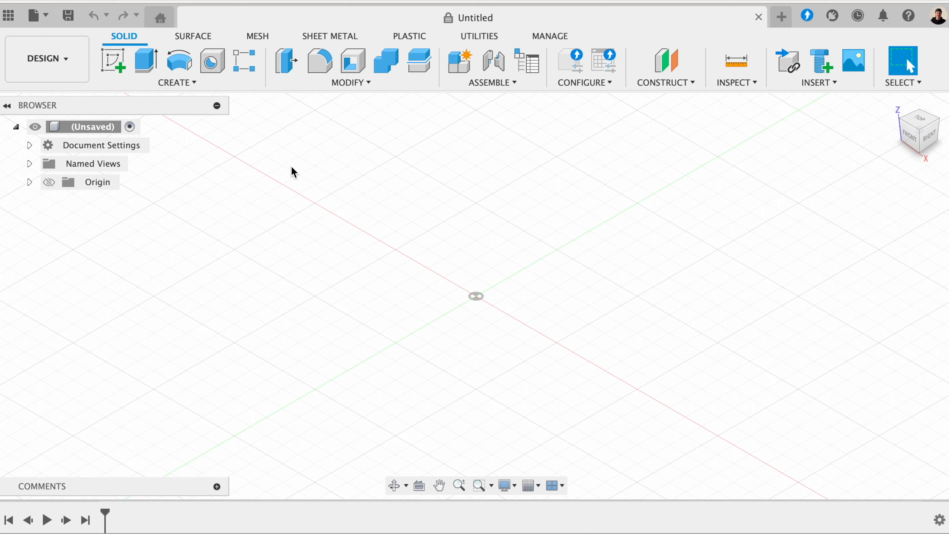
left_click(208, 40)
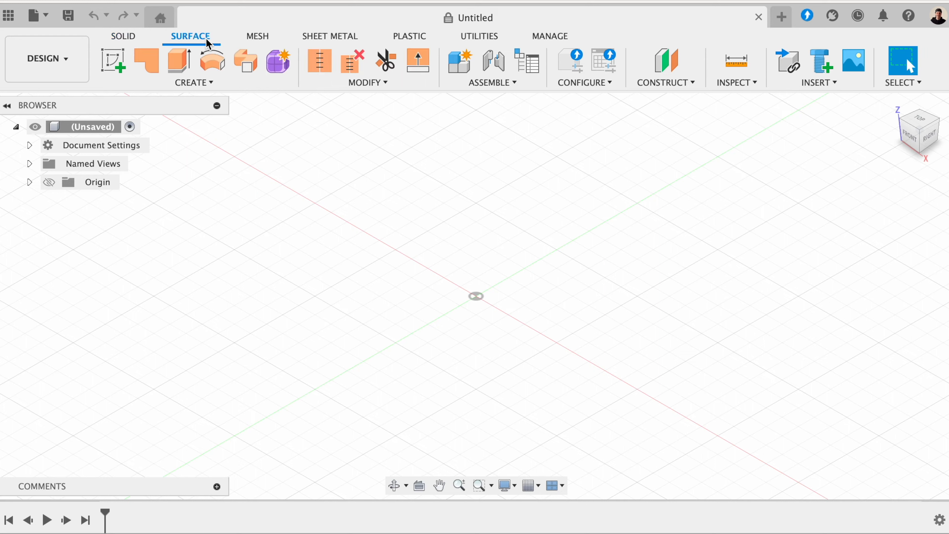
left_click(257, 37)
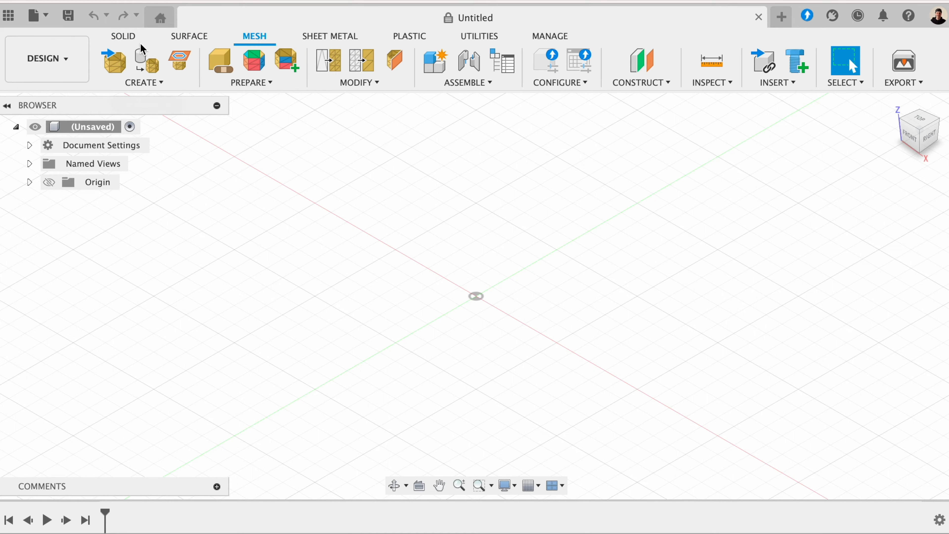
left_click(124, 36)
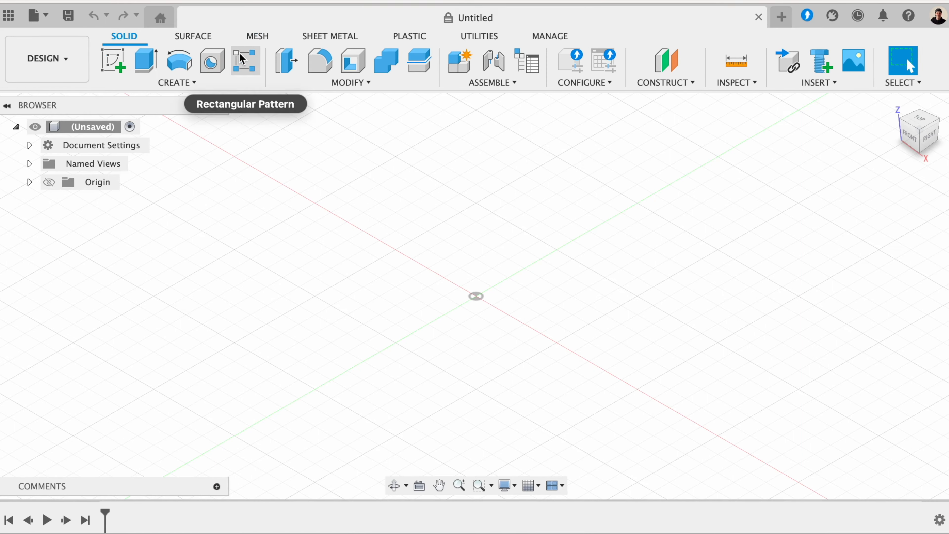
left_click(201, 36)
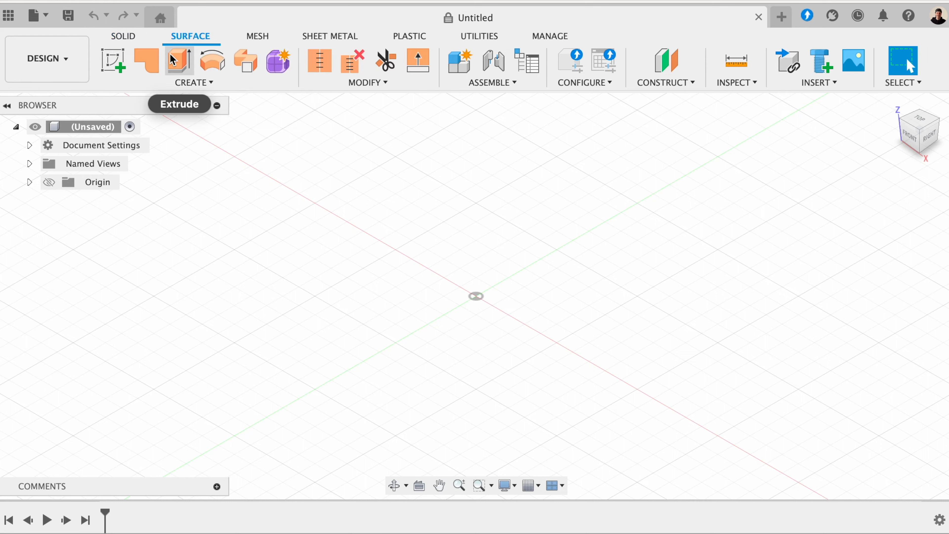
left_click(256, 37)
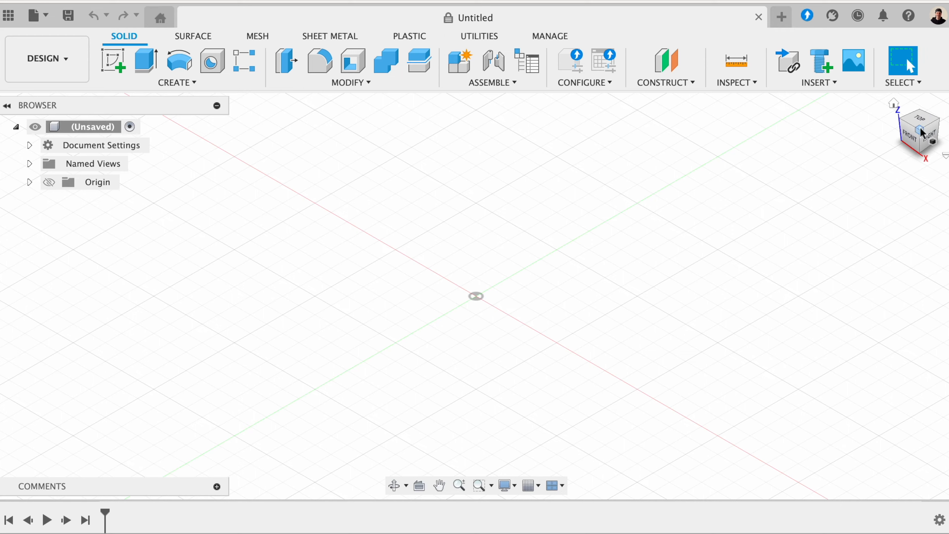
mouse_move(912, 136)
left_mouse_down()
mouse_move(941, 116)
mouse_move(904, 103)
mouse_move(896, 116)
mouse_move(843, 127)
mouse_move(887, 135)
mouse_move(934, 110)
mouse_move(912, 129)
left_mouse_up()
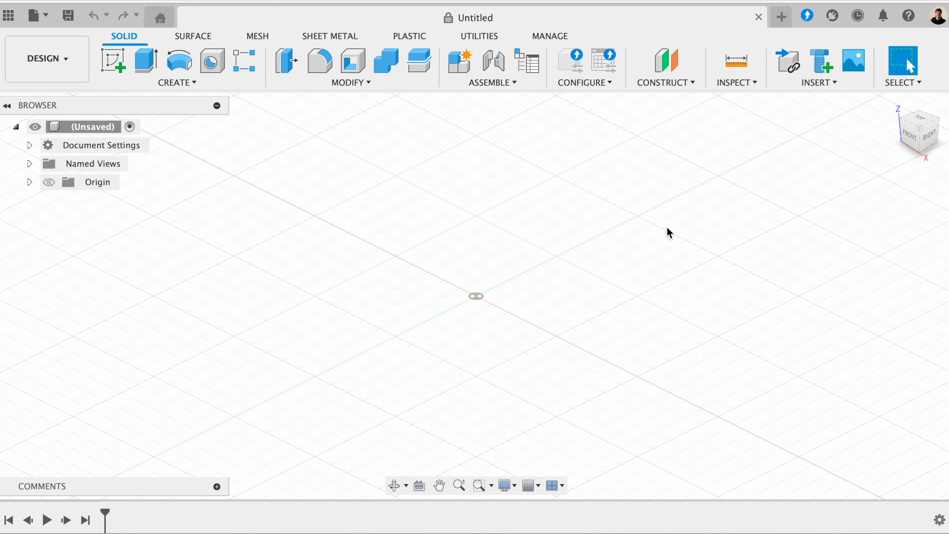
left_click_drag(914, 125, 911, 128)
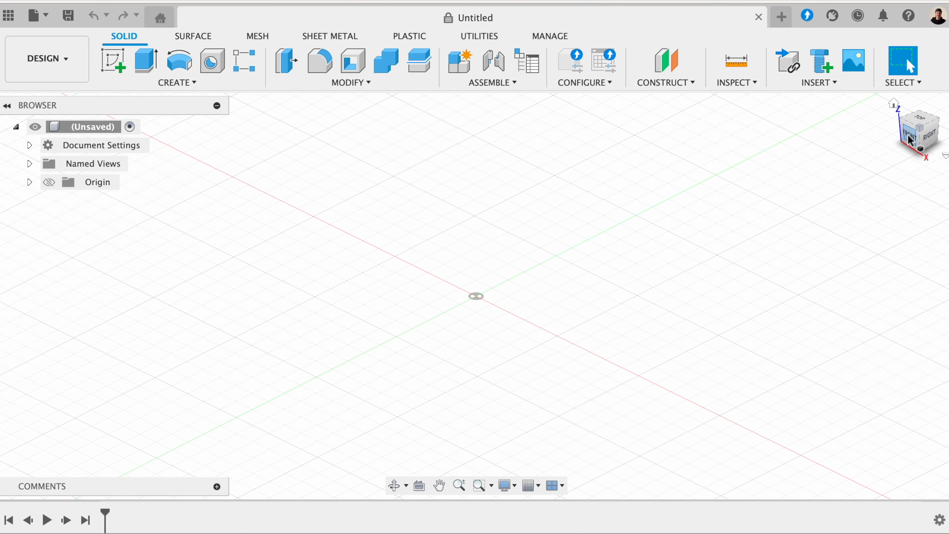
left_click(910, 141)
left_click(897, 105)
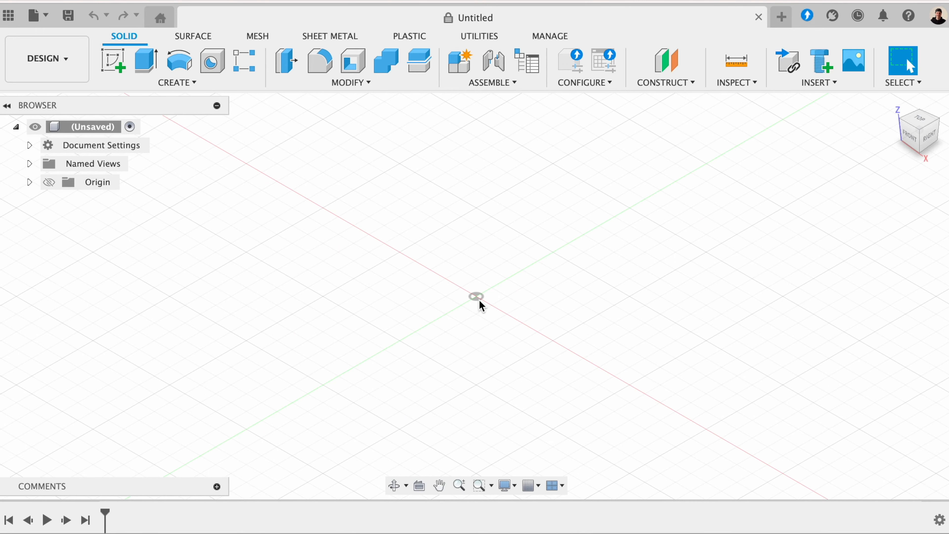
scroll(441, 288, "up", 3)
scroll(440, 286, "down", 3)
middle_click_drag(440, 244, 473, 235)
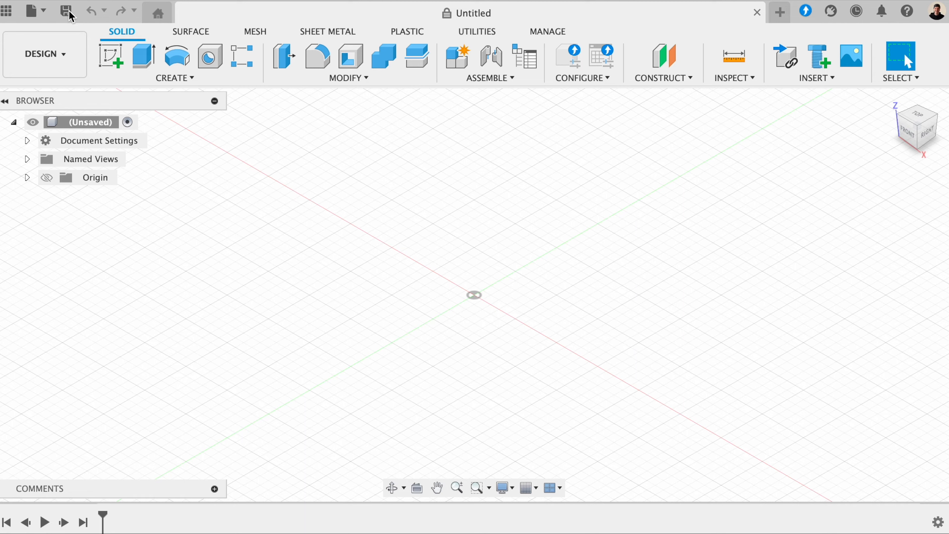
Save the design under the name "Disc brake" in the Disc Brake project
left_click(67, 12)
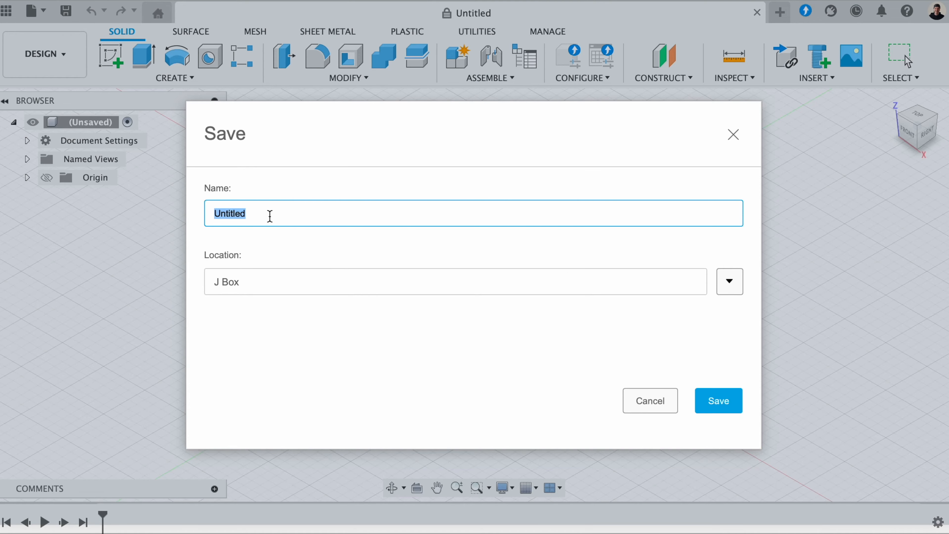
left_click_drag(246, 213, 211, 211)
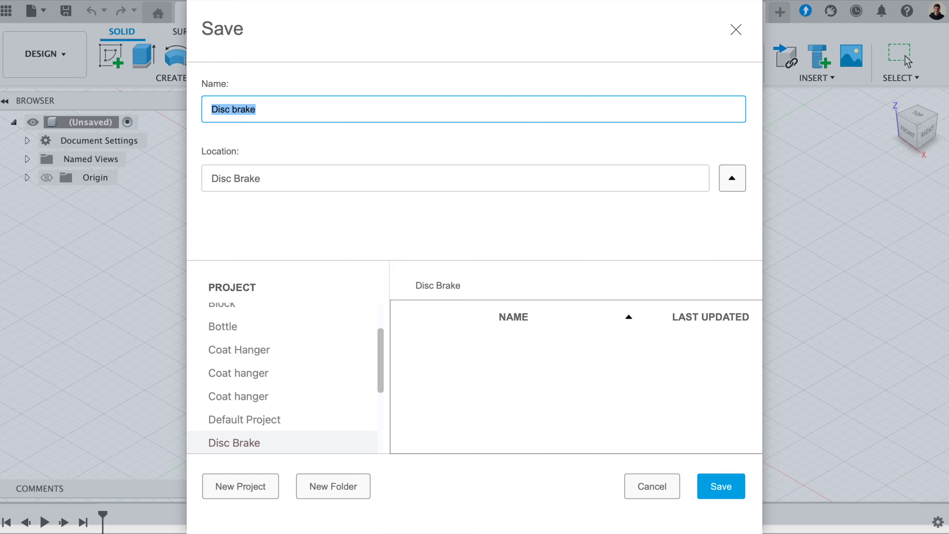
left_click(720, 486)
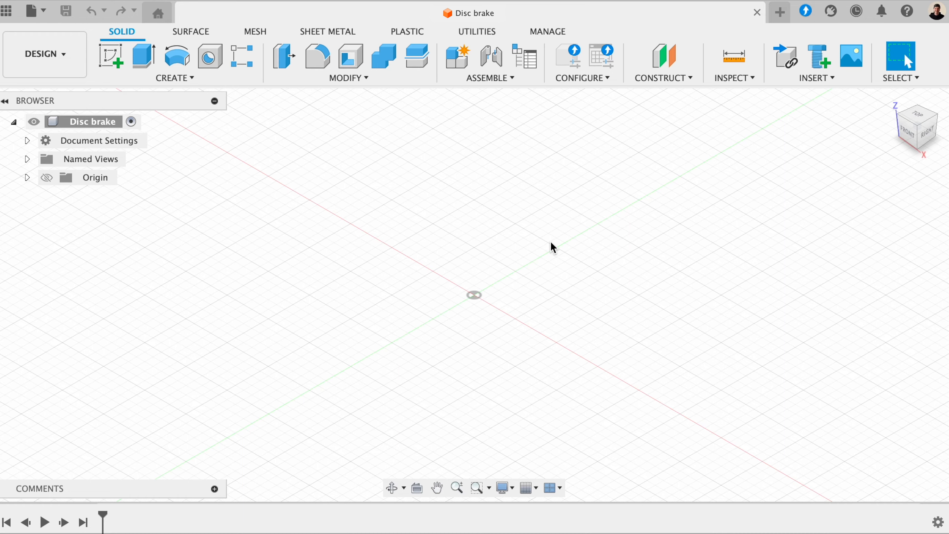
Create and activate an internal component named "Disc Brake" under the root design
left_click(459, 58)
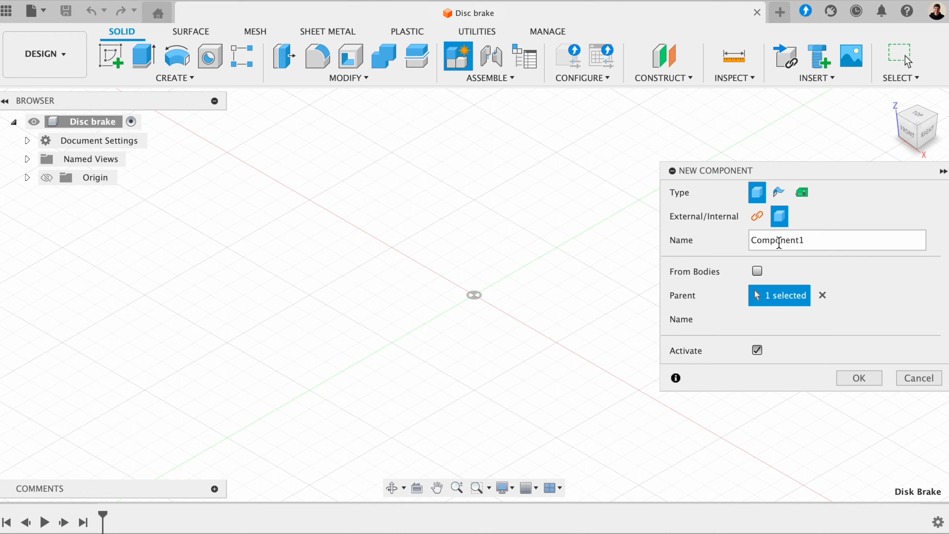
double_click(755, 242)
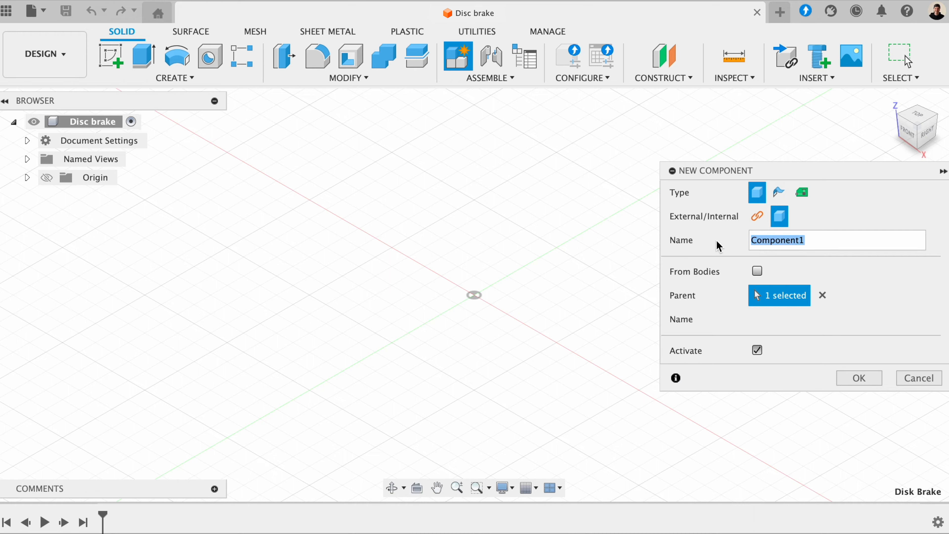
type("Disc Brake")
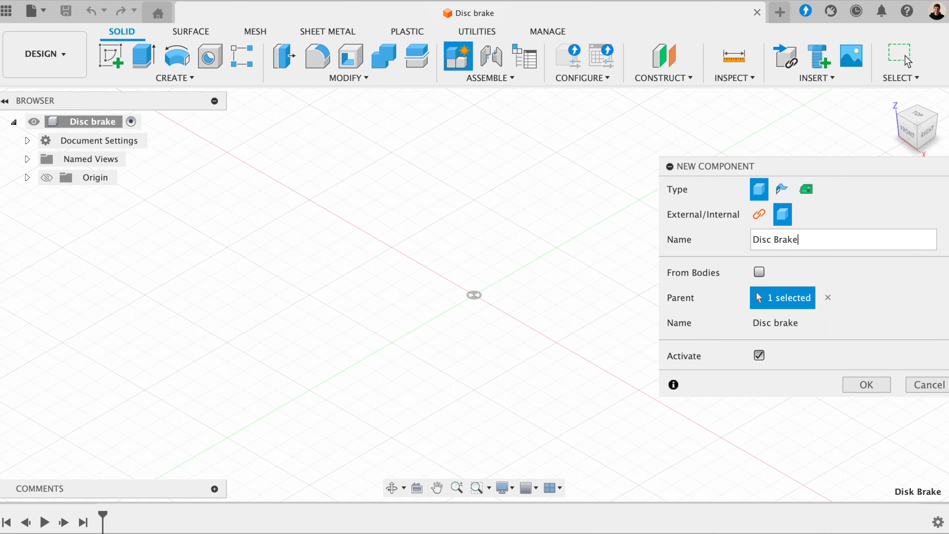
key("Return")
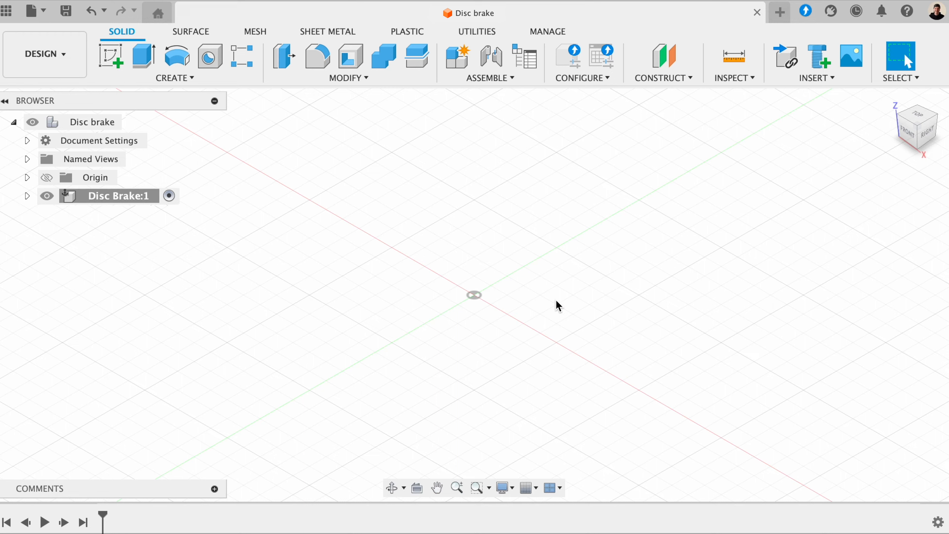
Check the units in the document settings
left_click(27, 141)
mouse_move(97, 161)
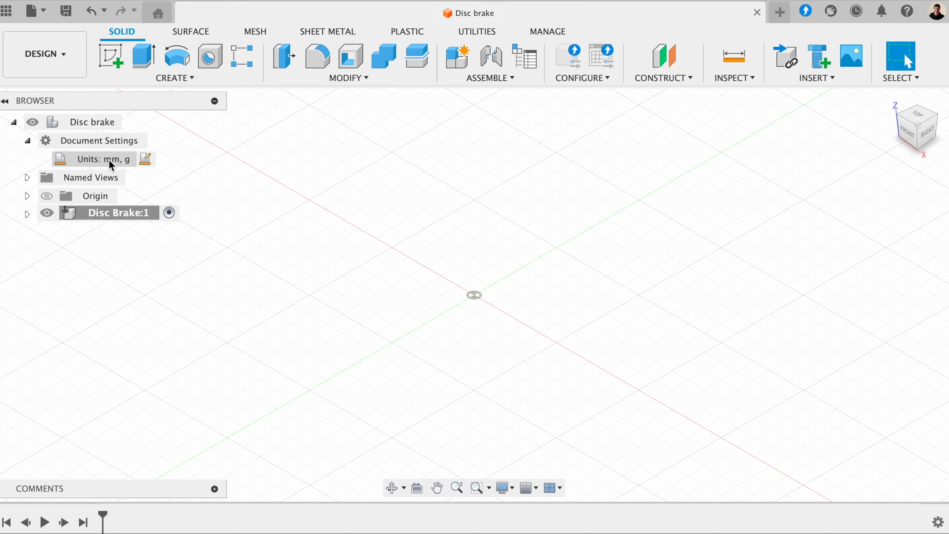
left_click(28, 143)
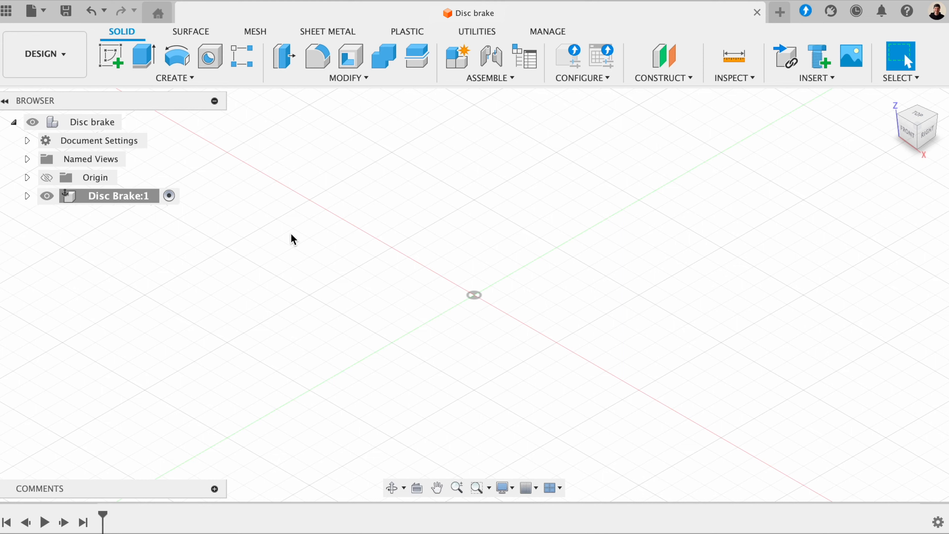
Start a sketch on the XZ origin plane inside the Disc Brake component
scroll(291, 234, "down", 2)
scroll(291, 233, "up", 2)
scroll(290, 233, "down", 1)
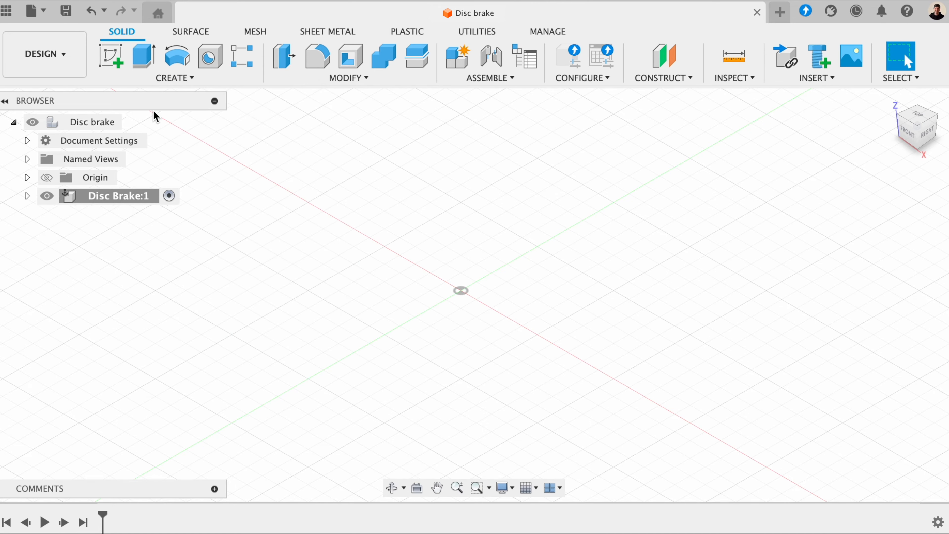
left_click(118, 70)
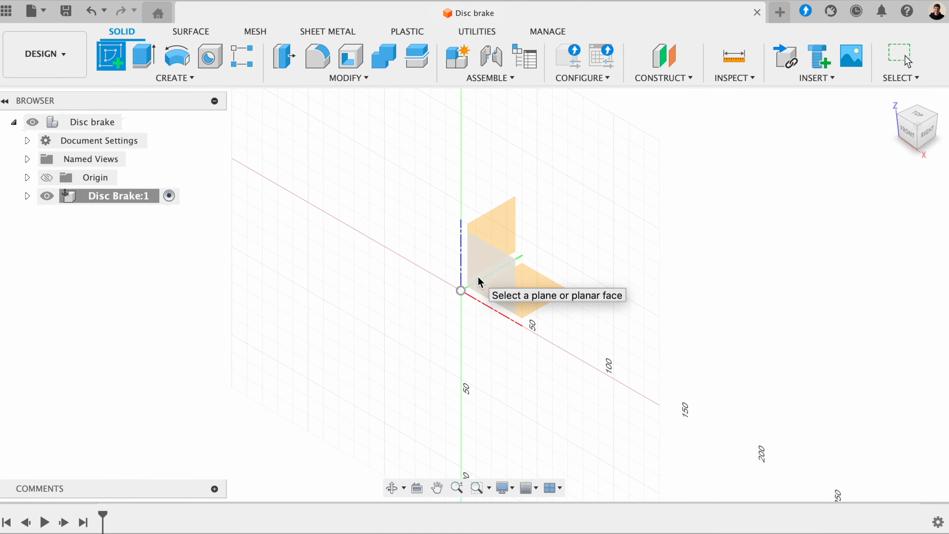
left_click(481, 283)
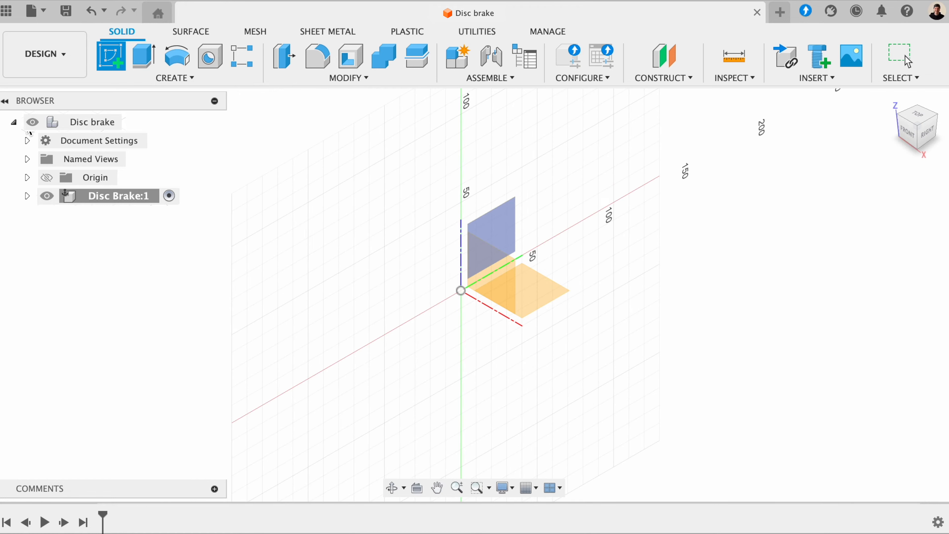
left_click(27, 177)
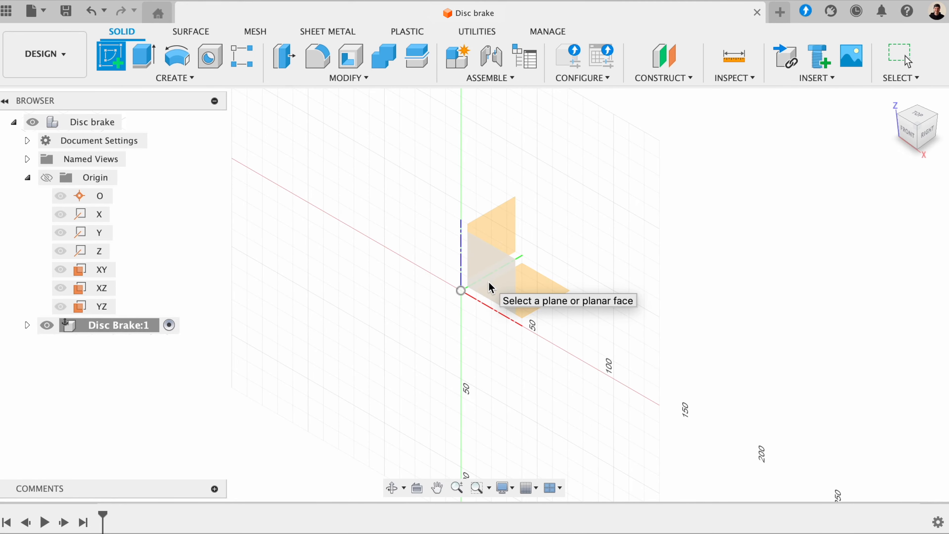
left_click(491, 288)
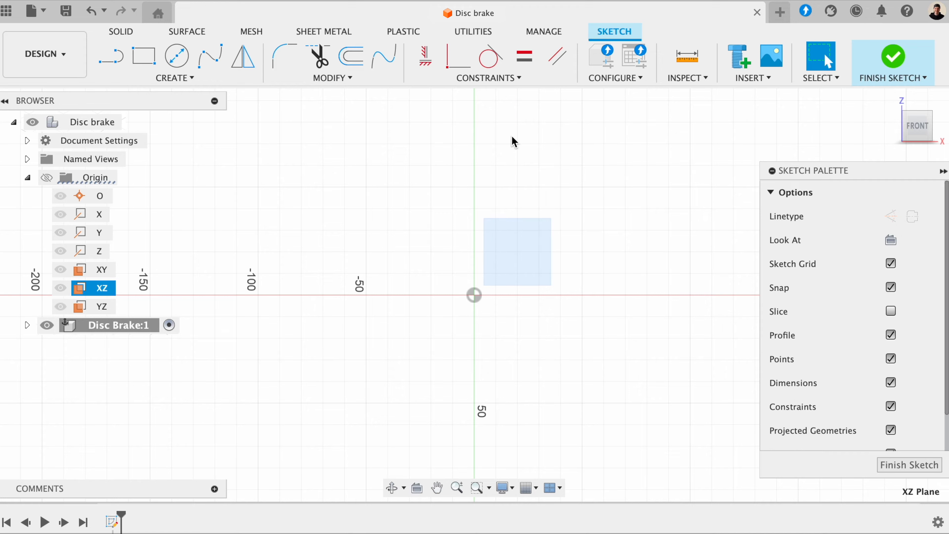
left_click(461, 231)
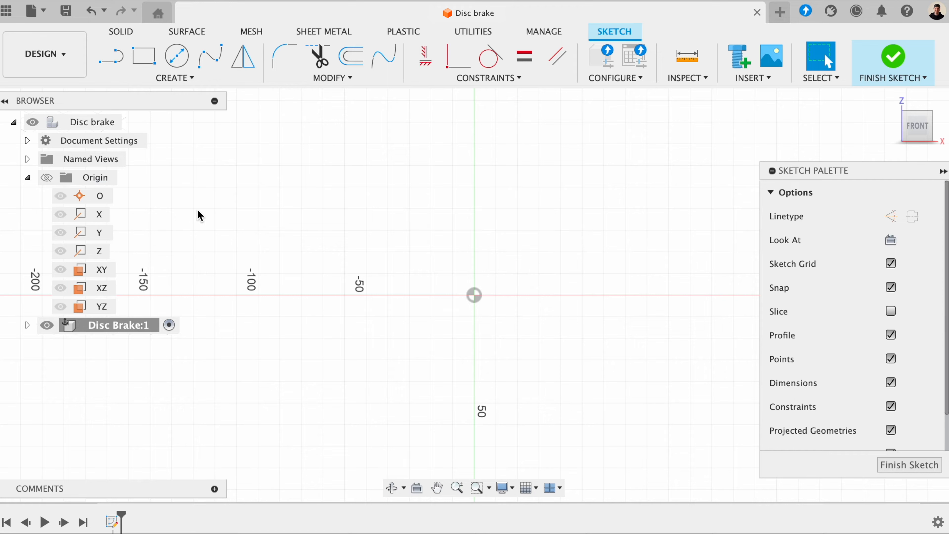
left_click(27, 178)
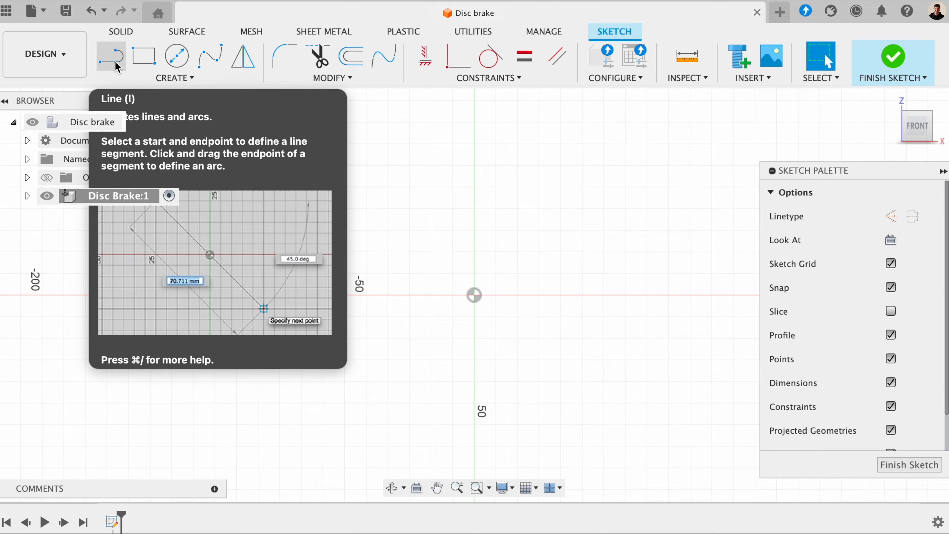
Draw a 131 mm horizontal line from the origin along the positive X axis
left_click(116, 64)
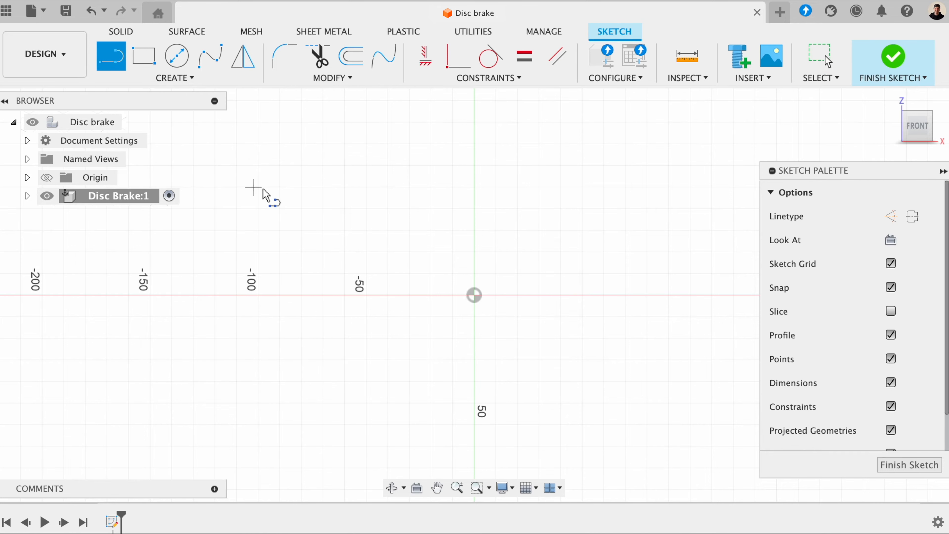
left_click(474, 295)
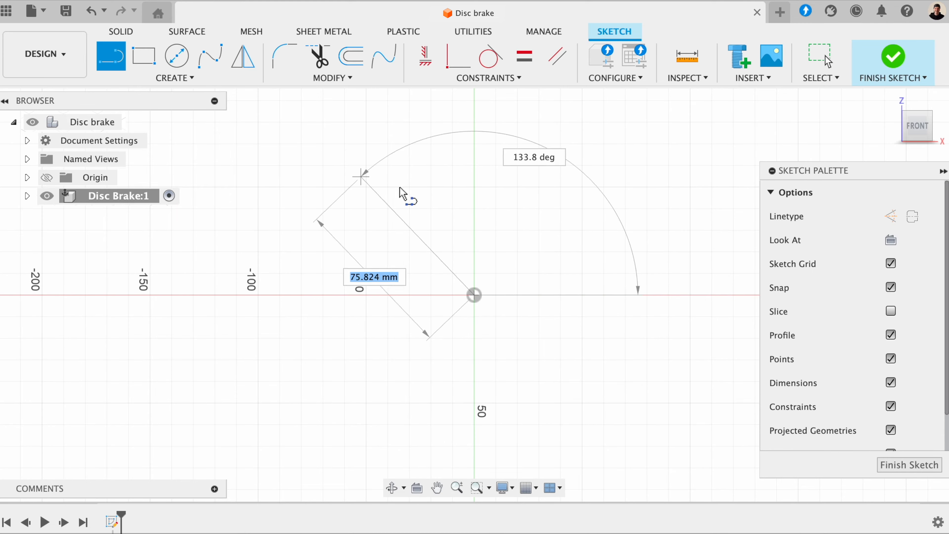
scroll(598, 269, "down", 3)
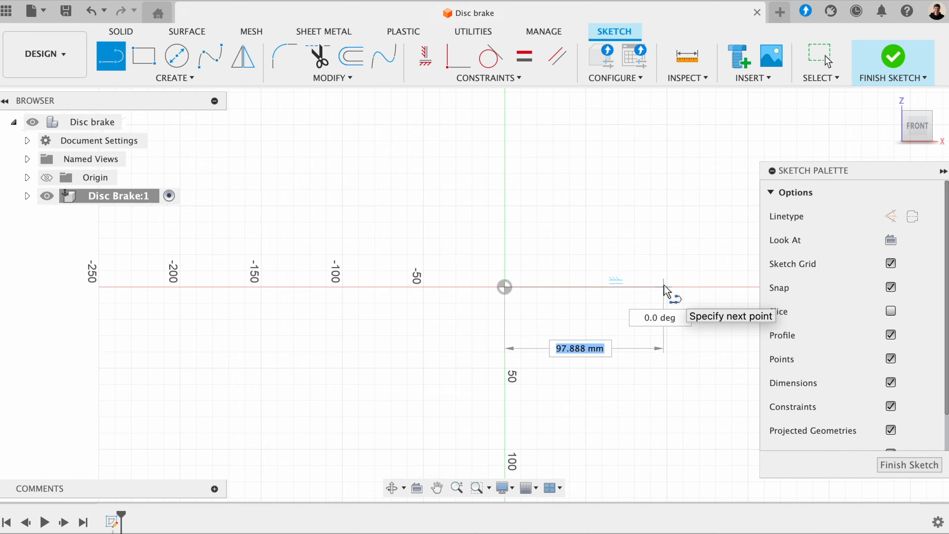
type("1")
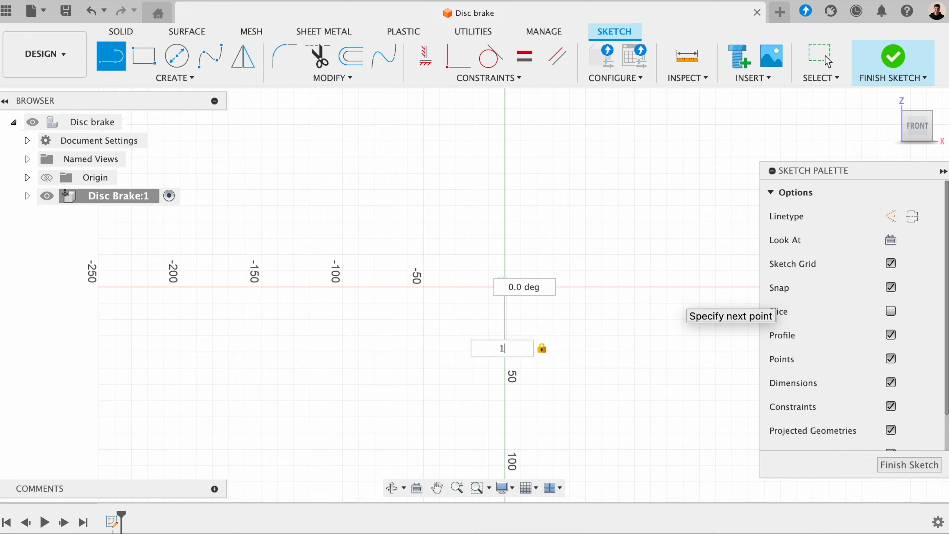
type("31")
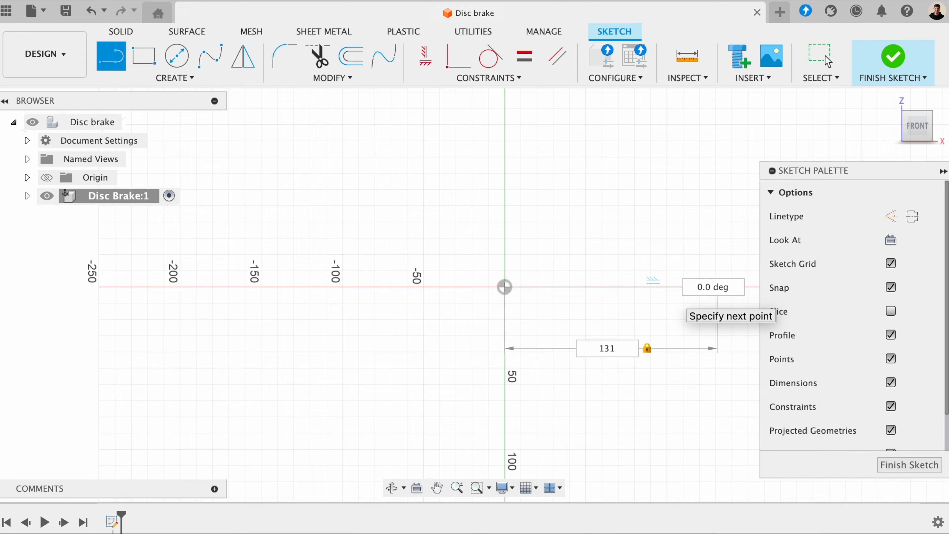
key("Return")
left_click(828, 61)
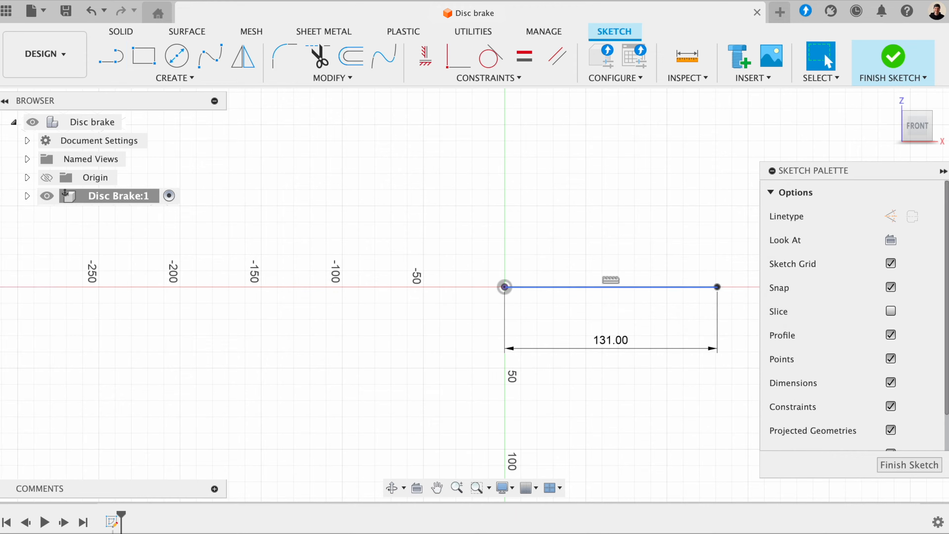
left_click(601, 204)
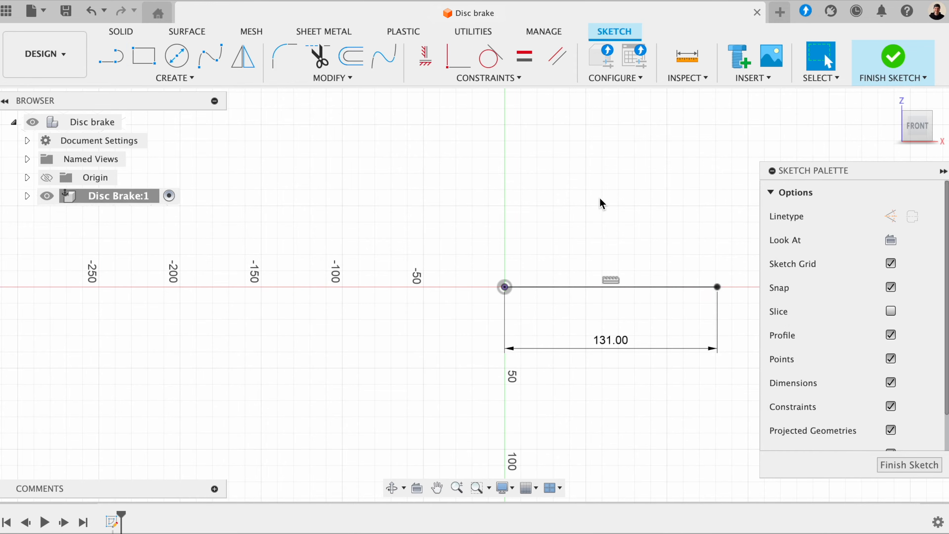
mouse_move(621, 194)
middle_mouse_down()
mouse_move(549, 193)
mouse_move(470, 208)
middle_mouse_up()
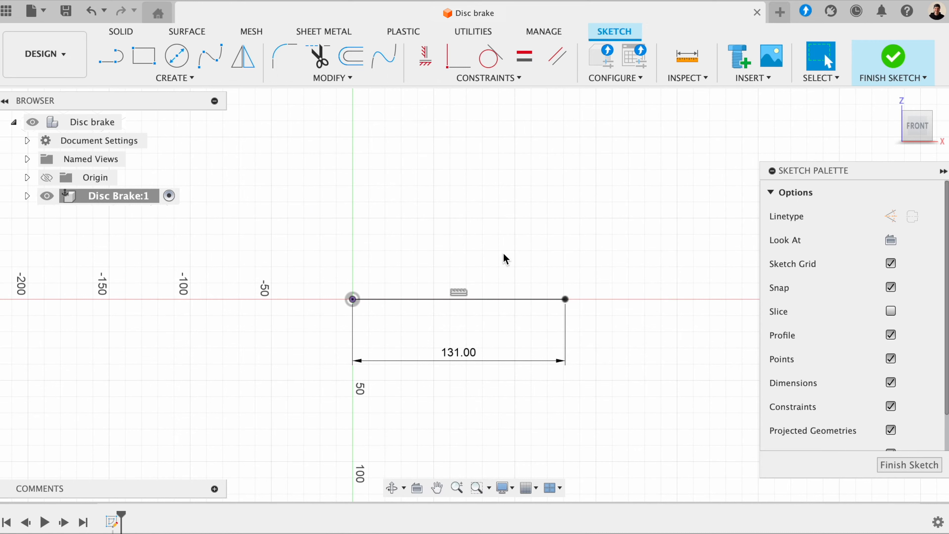
left_click(439, 300)
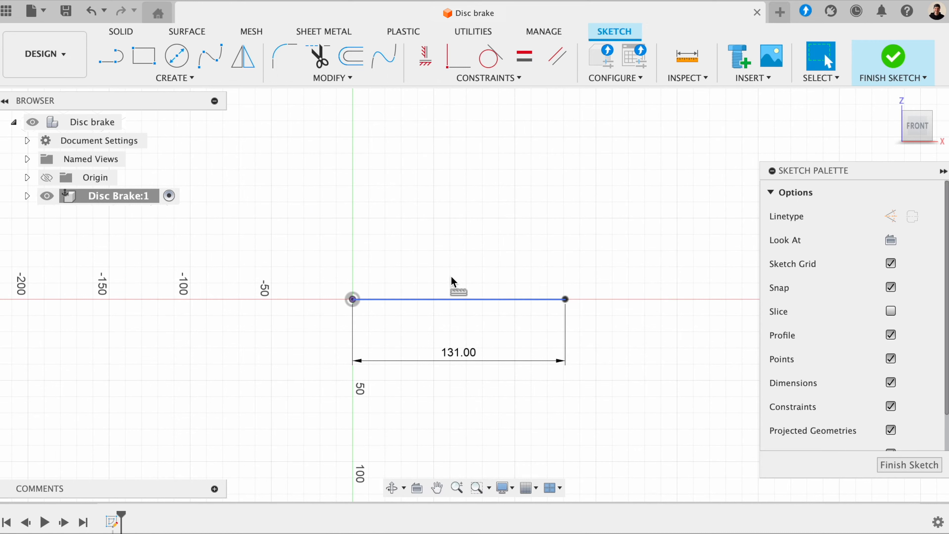
left_click(461, 388)
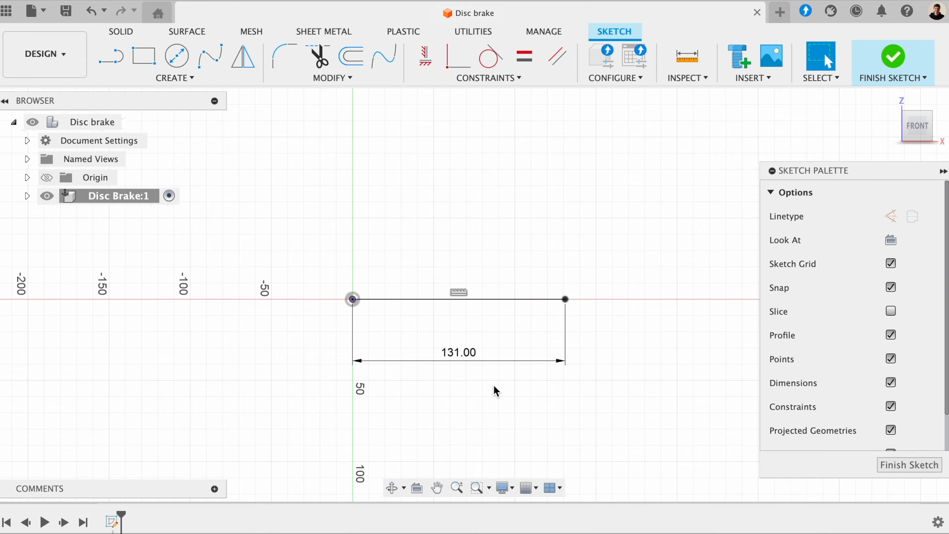
Try out an undimensioned slanted line above the 131 mm line by moving both of its endpoints, and delete it
left_click(120, 63)
left_click(319, 153)
left_click(531, 186)
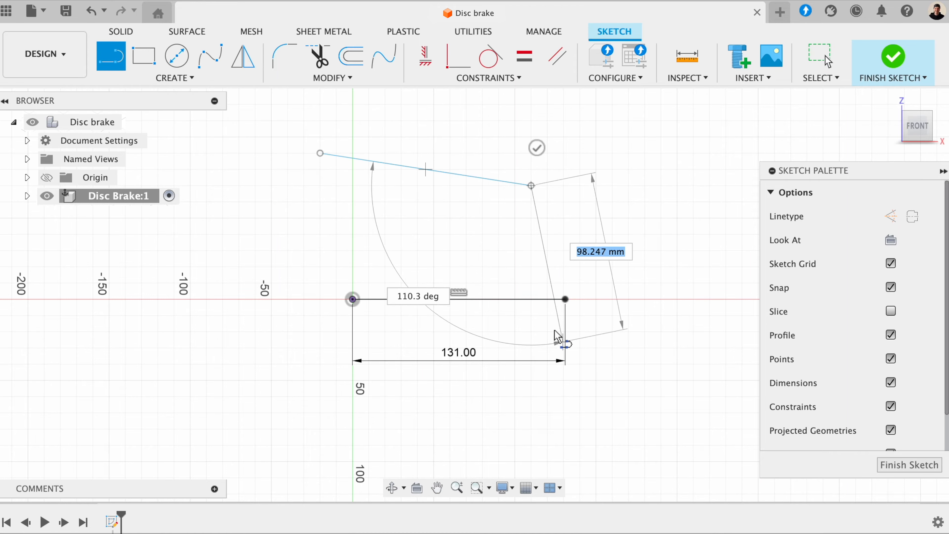
key("Escape")
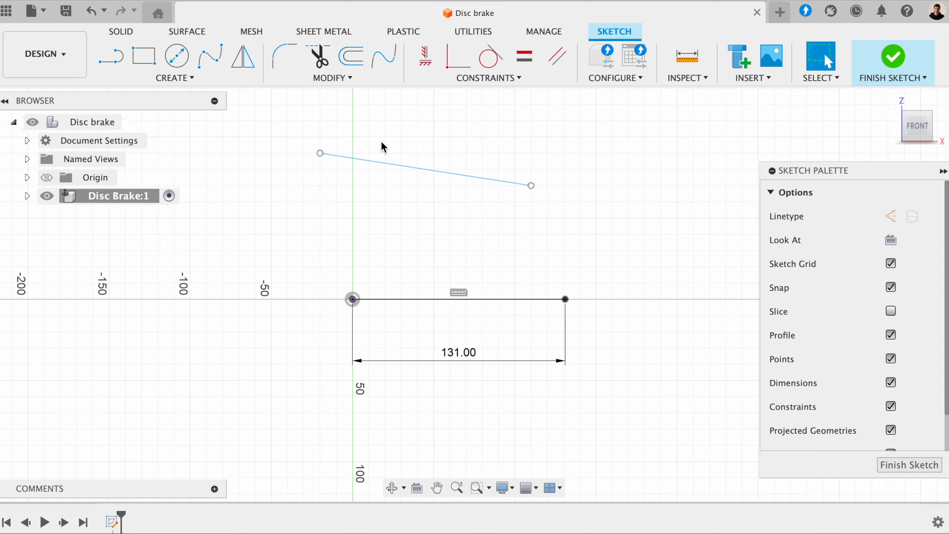
mouse_move(320, 153)
left_mouse_down()
mouse_move(371, 165)
mouse_move(297, 230)
mouse_move(317, 224)
left_mouse_up()
mouse_move(531, 185)
left_mouse_down()
mouse_move(483, 132)
mouse_move(383, 170)
mouse_move(591, 148)
left_mouse_up()
left_click(510, 171)
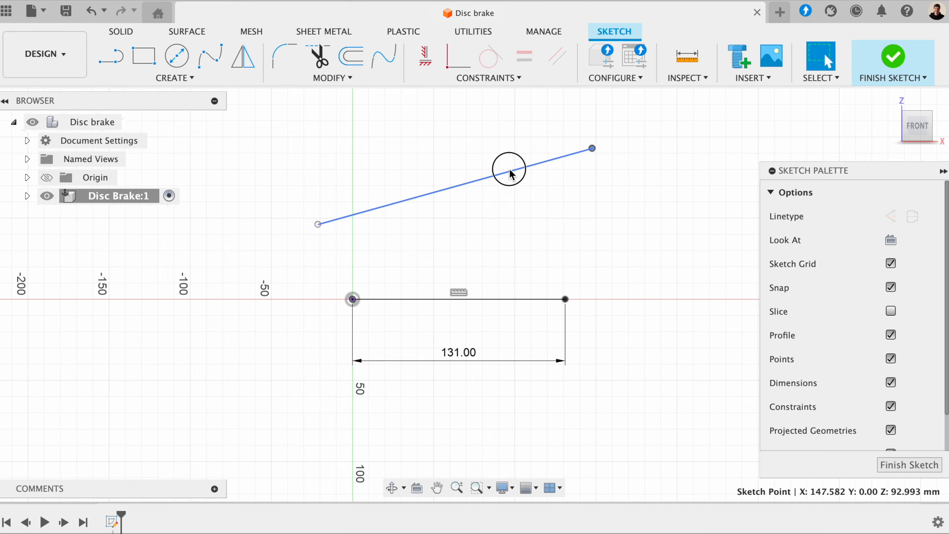
key("Delete")
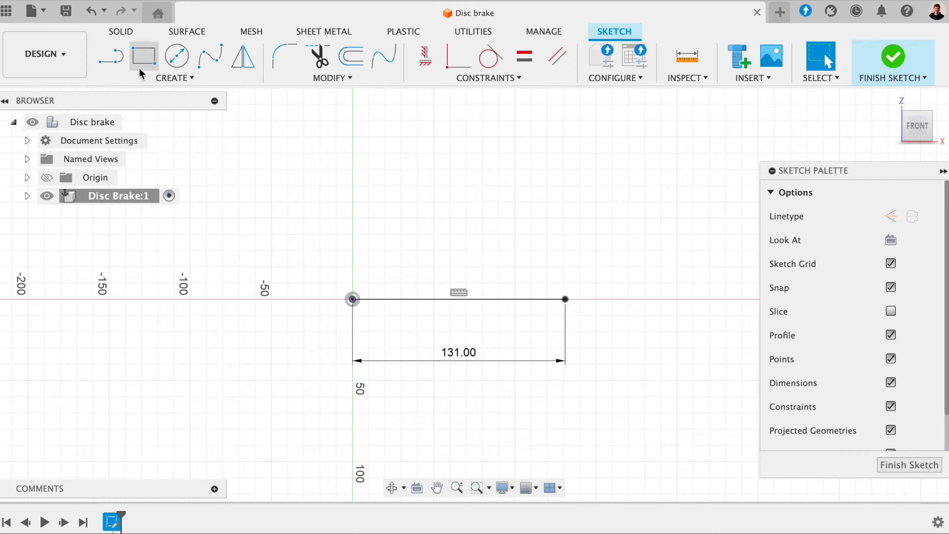
Draw a 7 mm vertical line upward from the outer end of the 131 mm line and place its dimension outside the profile
left_click(116, 63)
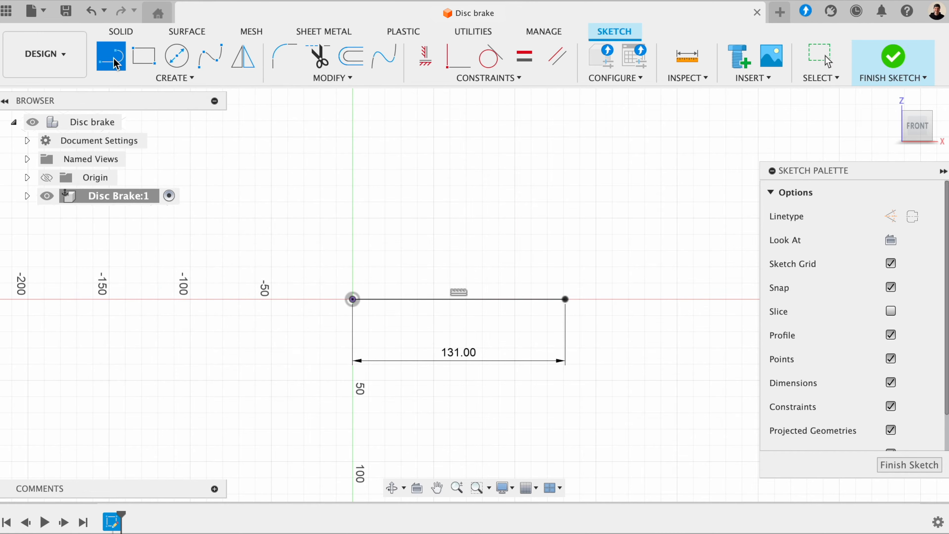
left_click(565, 299)
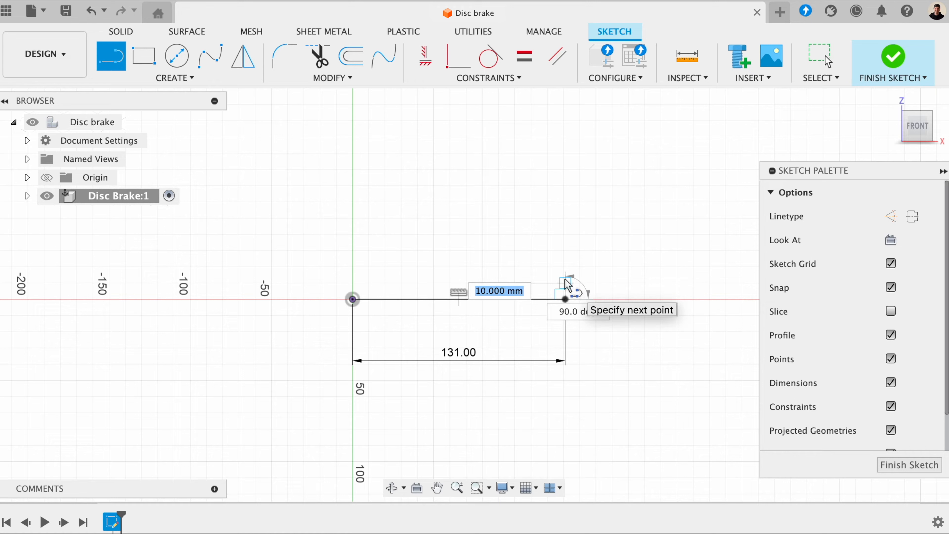
type("7")
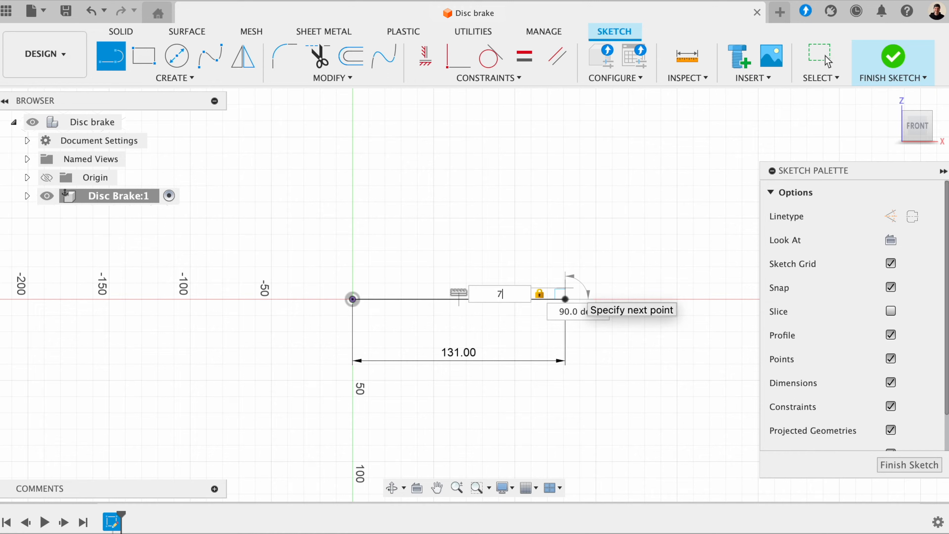
key("Return")
key("Escape")
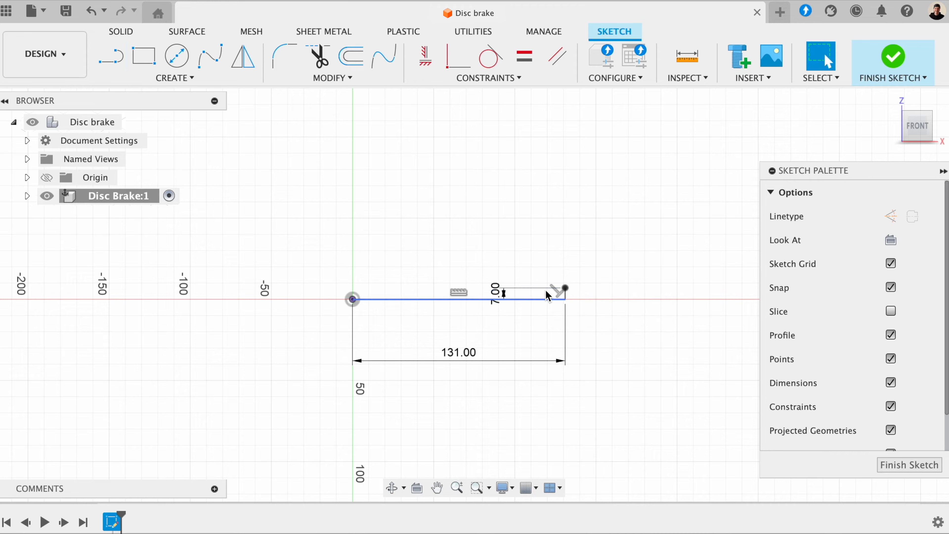
mouse_move(500, 296)
left_mouse_down()
mouse_move(596, 289)
mouse_move(607, 298)
mouse_move(612, 291)
left_mouse_up()
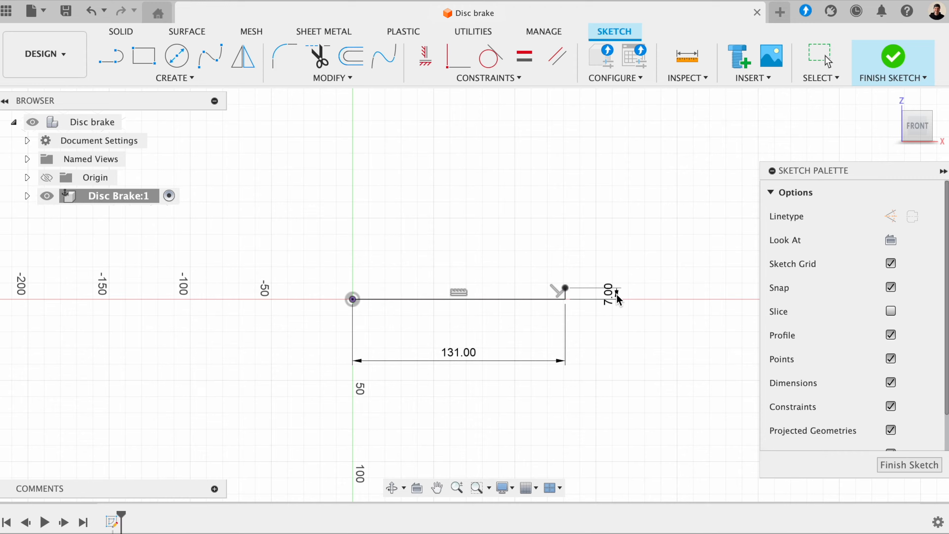
Draw a 5 mm horizontal line inward from the upper end of the 7 mm line and place its dimension below the profile
scroll(570, 299, "up", 4)
scroll(570, 297, "up", 1)
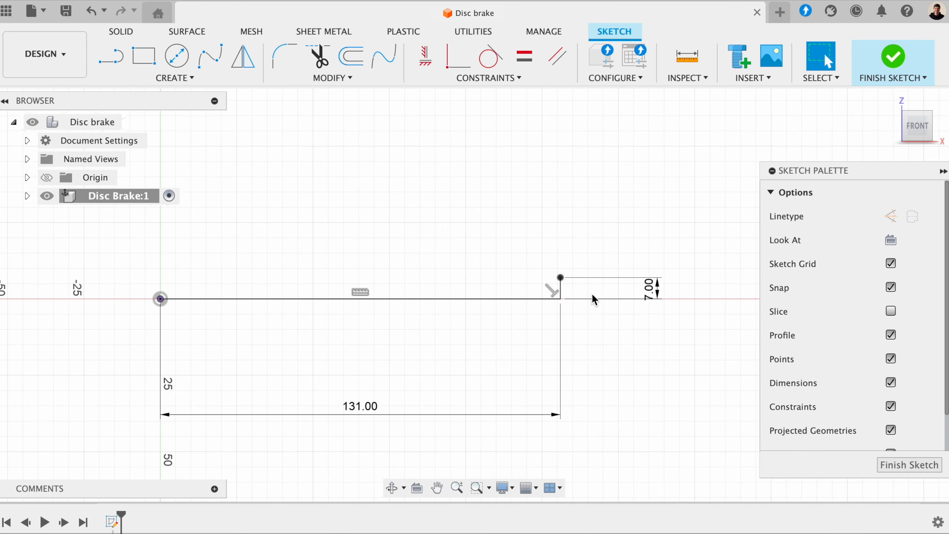
left_click(111, 56)
left_click(559, 277)
type("10")
key("Tab")
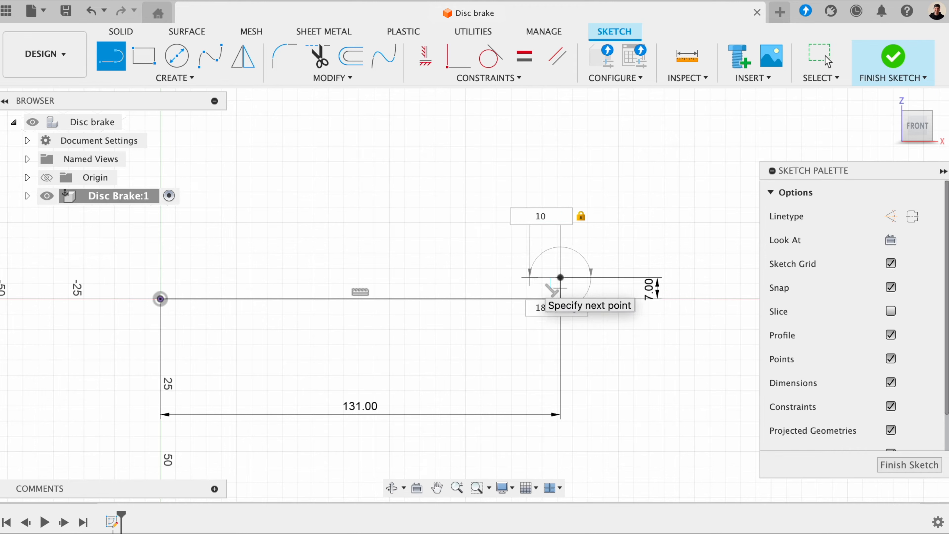
key("BackSpace")
key("BackSpace")
type("5")
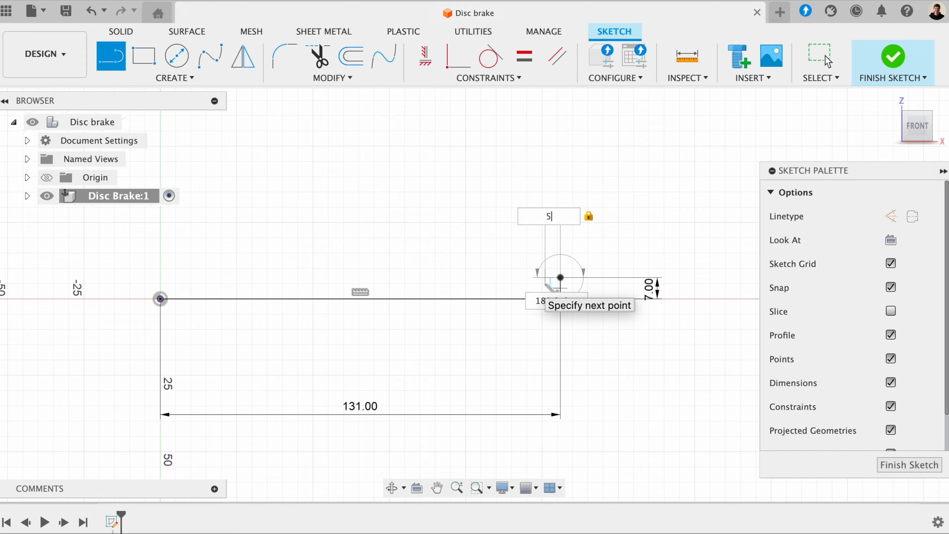
key("Return")
key("Escape")
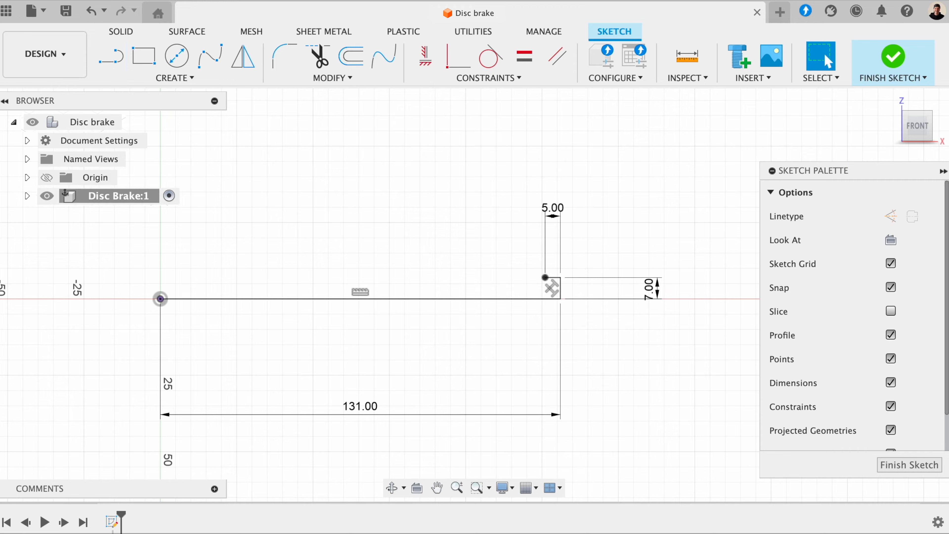
left_click_drag(552, 208, 553, 352)
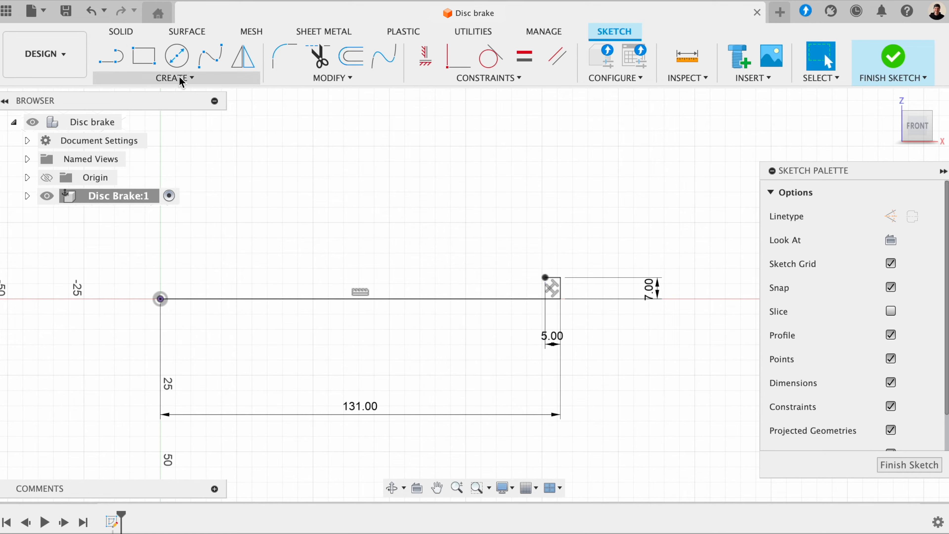
Draw a 7 mm vertical line upward from the inner end of the 5 mm line
left_click(110, 57)
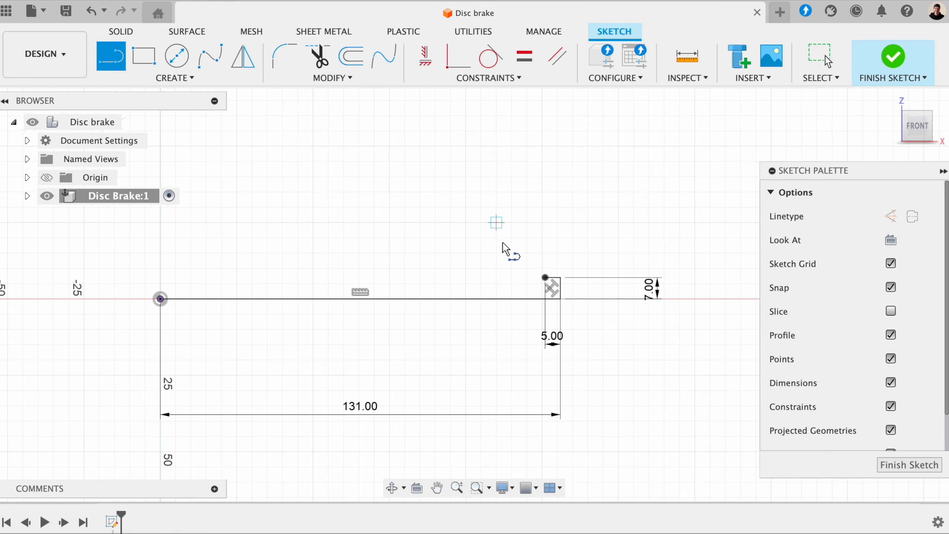
left_click(545, 277)
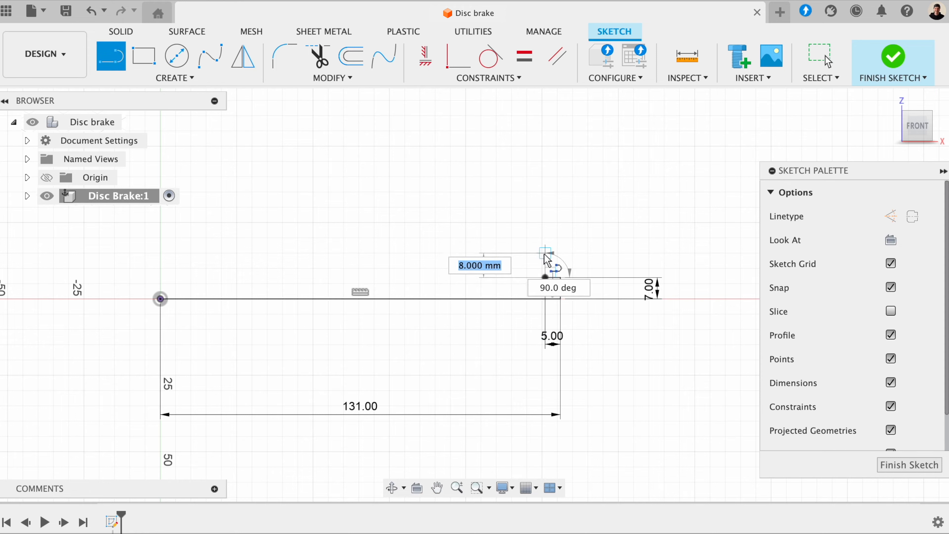
type("7")
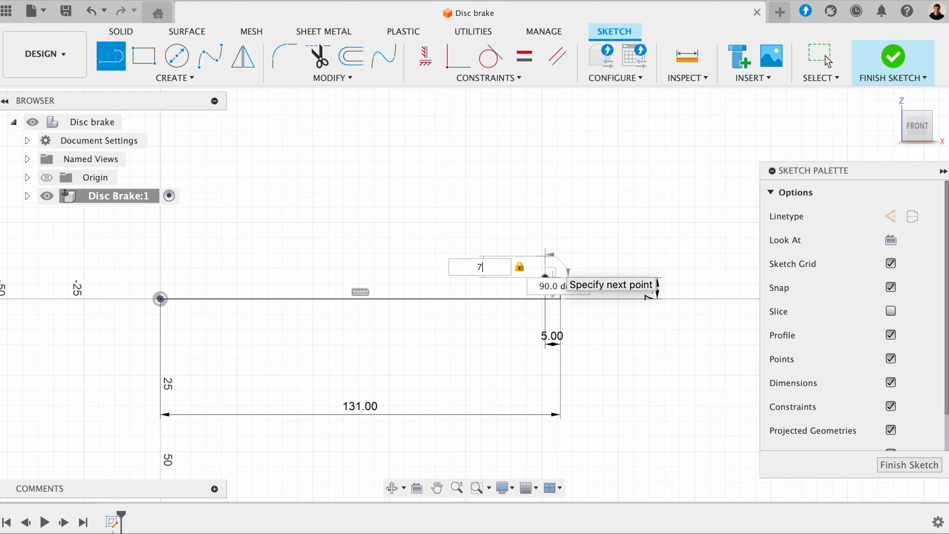
key("Return")
left_click(828, 59)
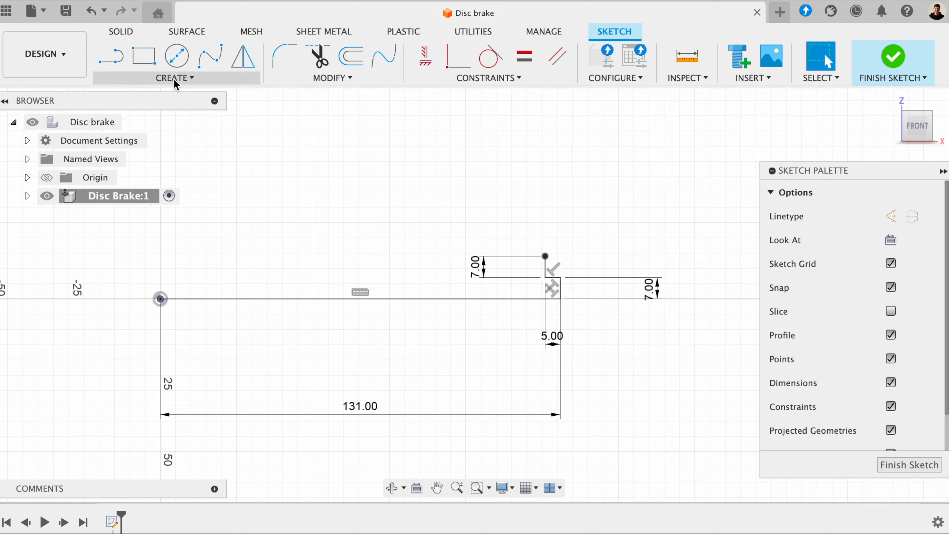
Draw a 5 mm horizontal line outward from the upper end of the second 7 mm vertical line
left_click(111, 56)
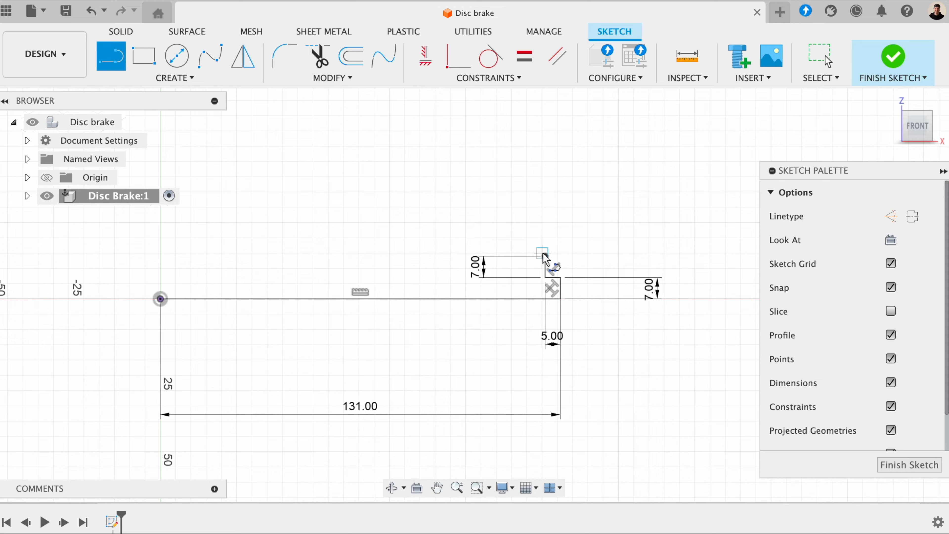
left_click(545, 255)
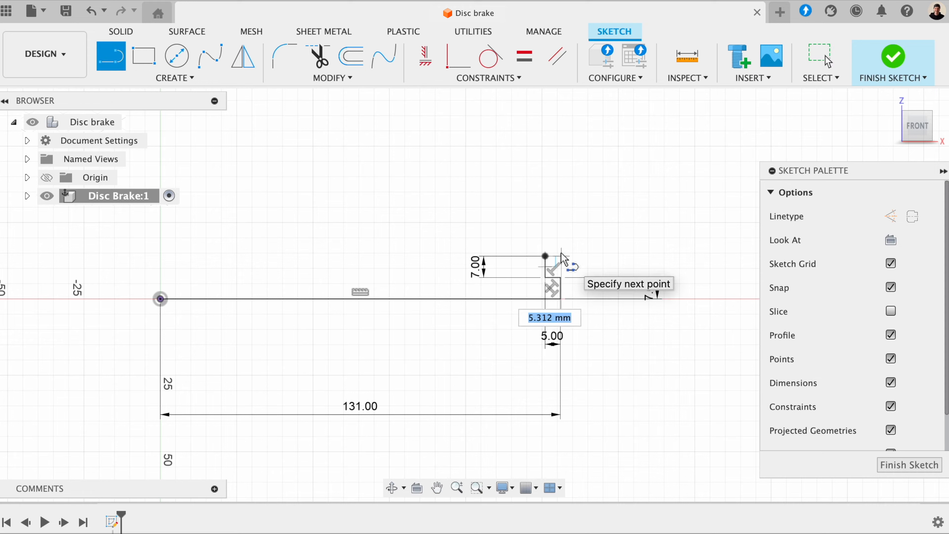
type("7")
key("Tab")
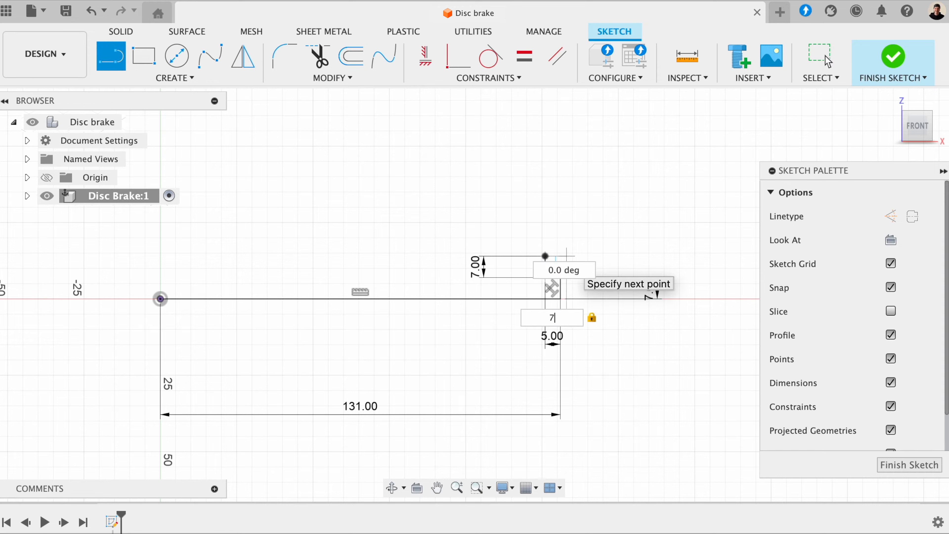
key("BackSpace")
type("5")
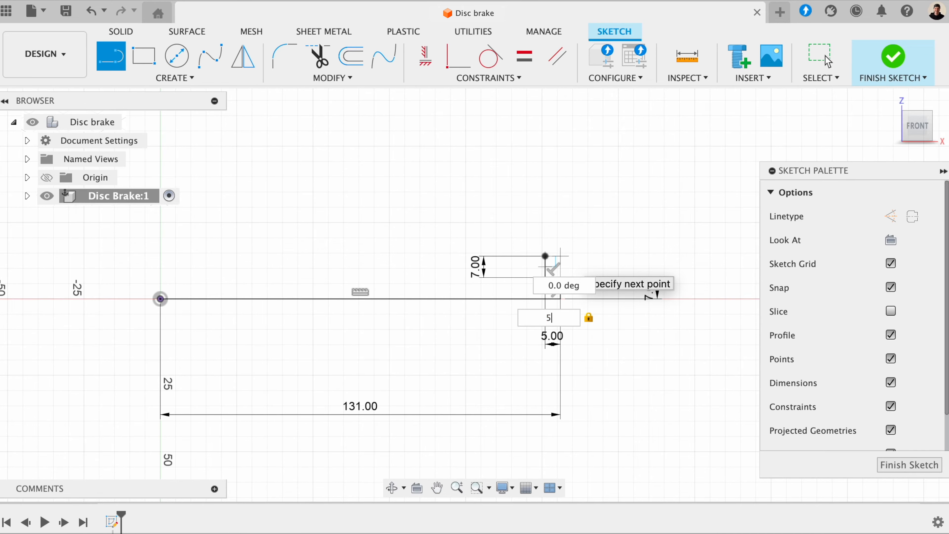
key("Return")
left_click(827, 61)
Draw a third vertical line, 7 mm long, upward from the outer end of the upper 5 mm line
scroll(581, 260, "up", 3)
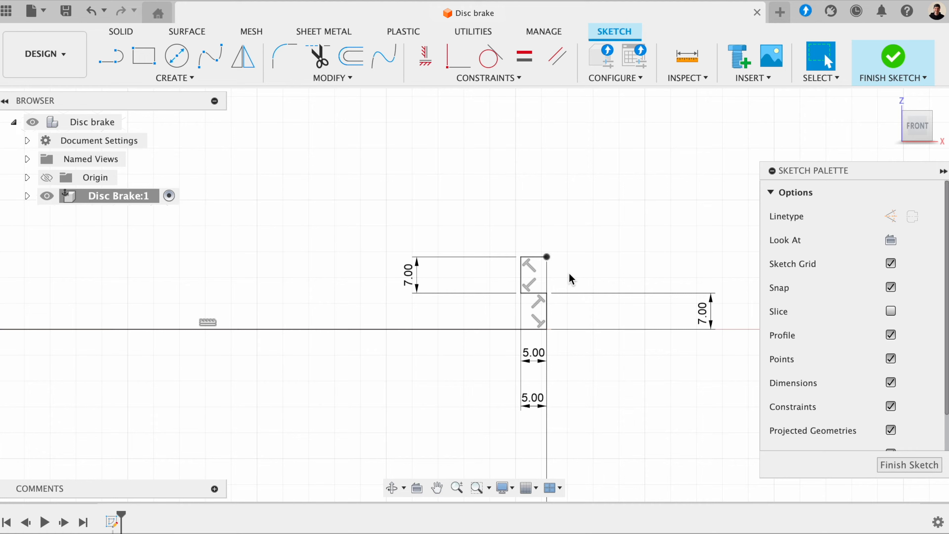
left_click(111, 57)
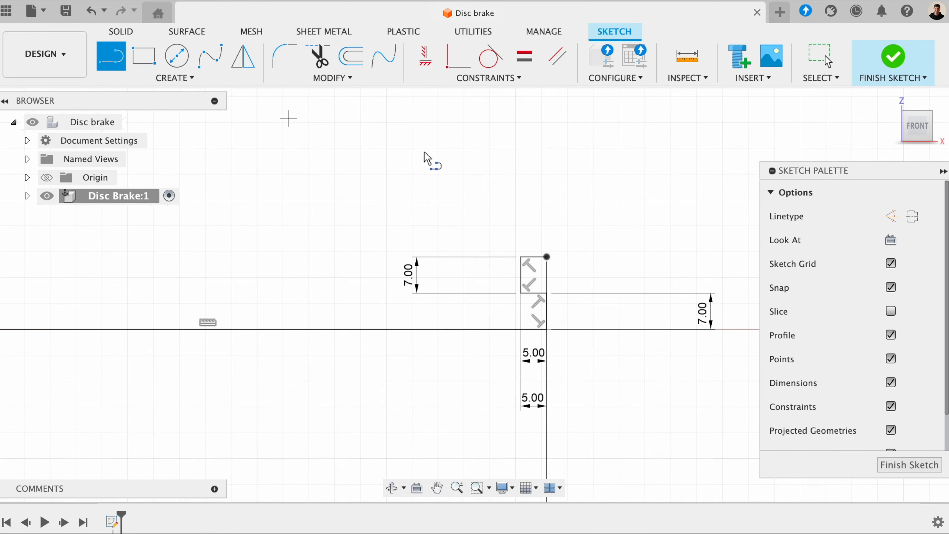
left_click(546, 257)
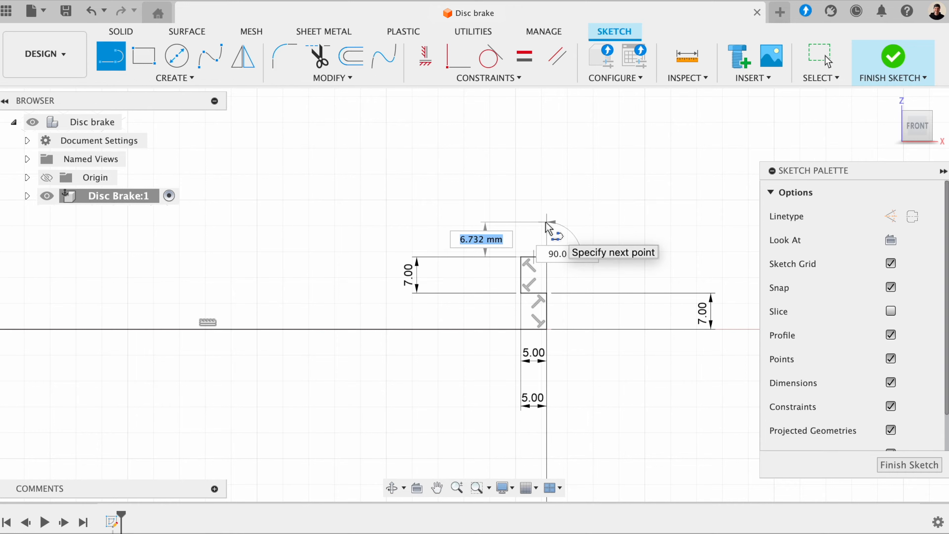
type("7")
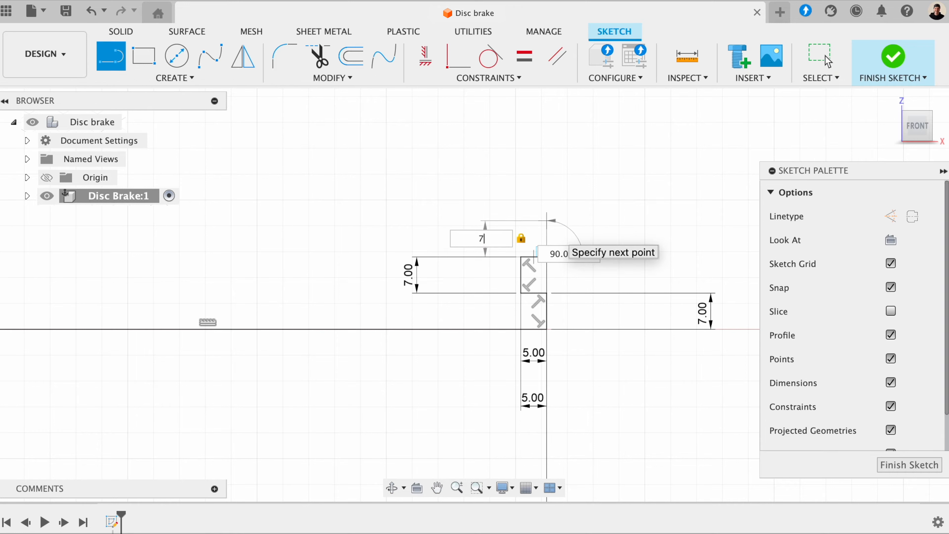
key("Return")
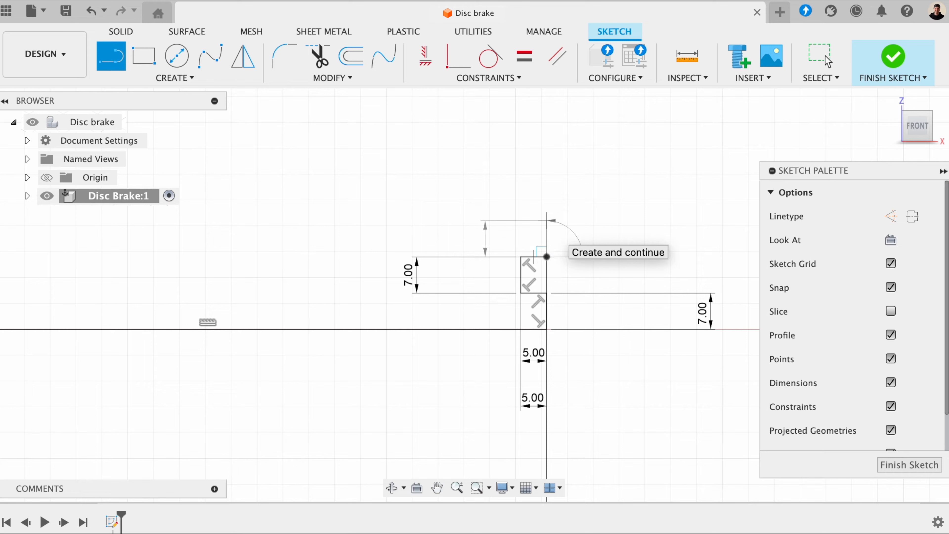
key("Escape")
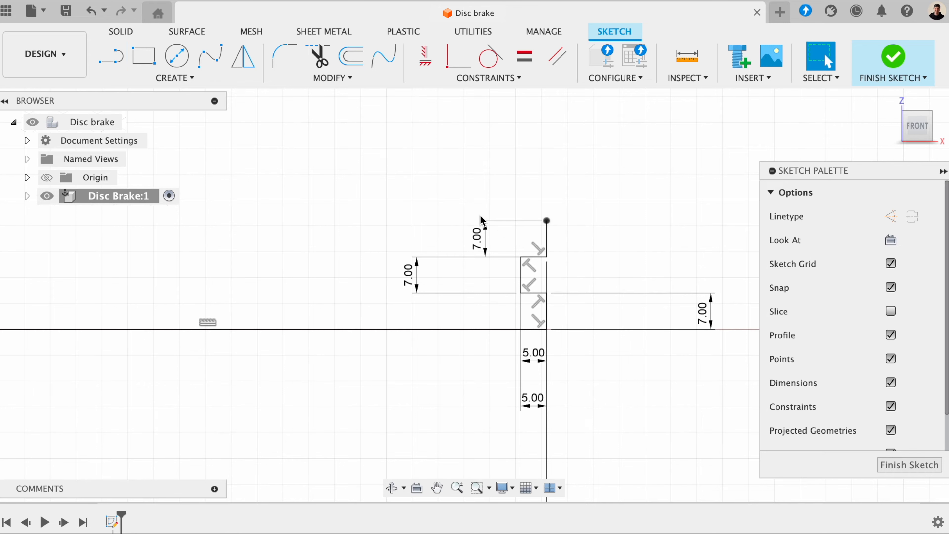
Move the dimensions of the upper two 7 mm lines outside the profile, in line with the lowest 7 mm dimension
left_click_drag(478, 239, 717, 243)
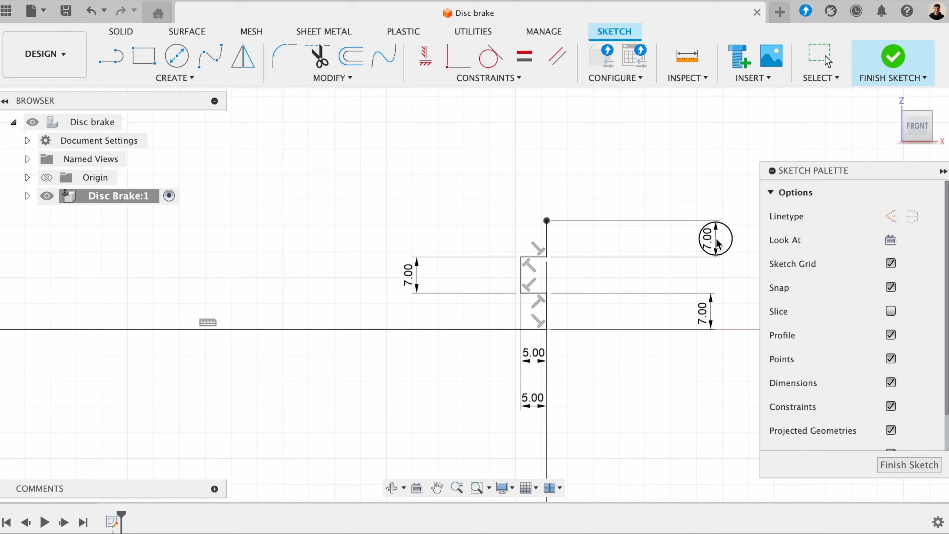
left_click_drag(410, 276, 705, 276)
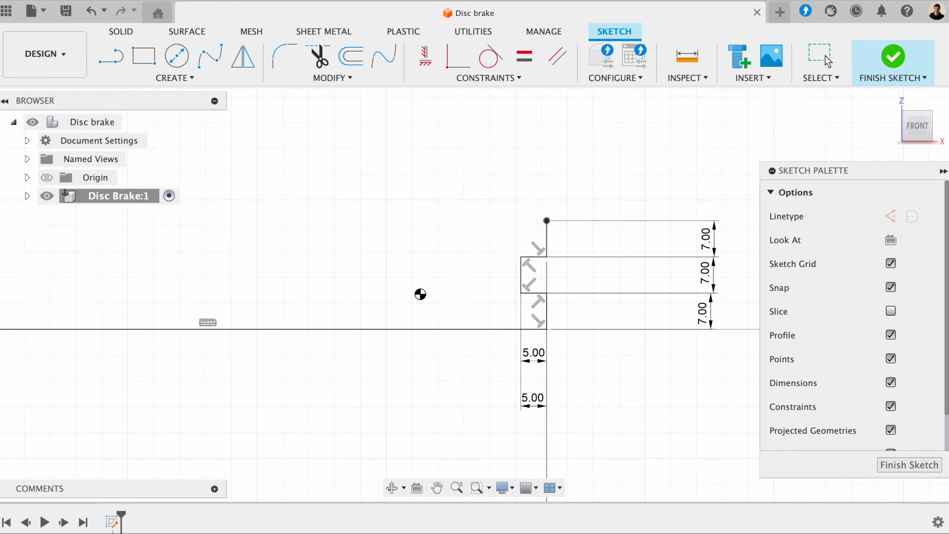
scroll(374, 256, "down", 3)
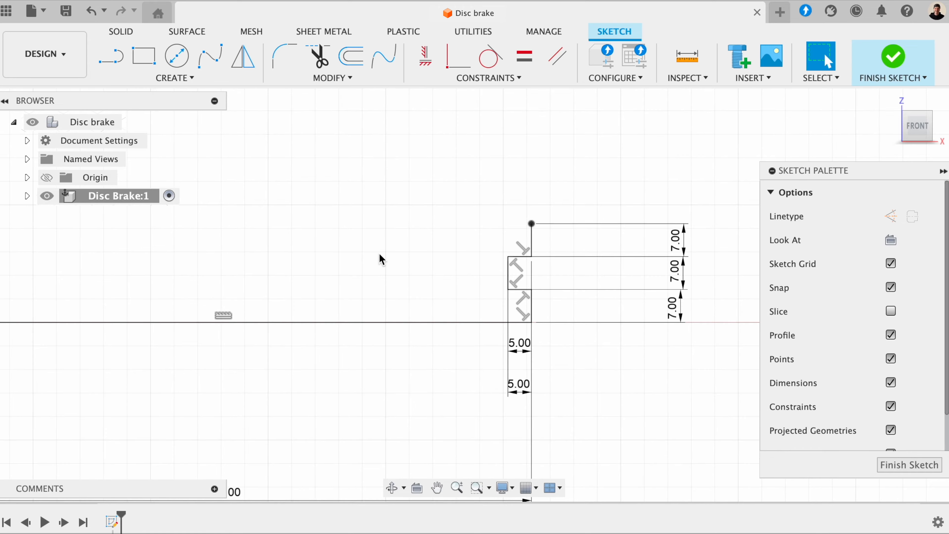
middle_click_drag(358, 250, 527, 254)
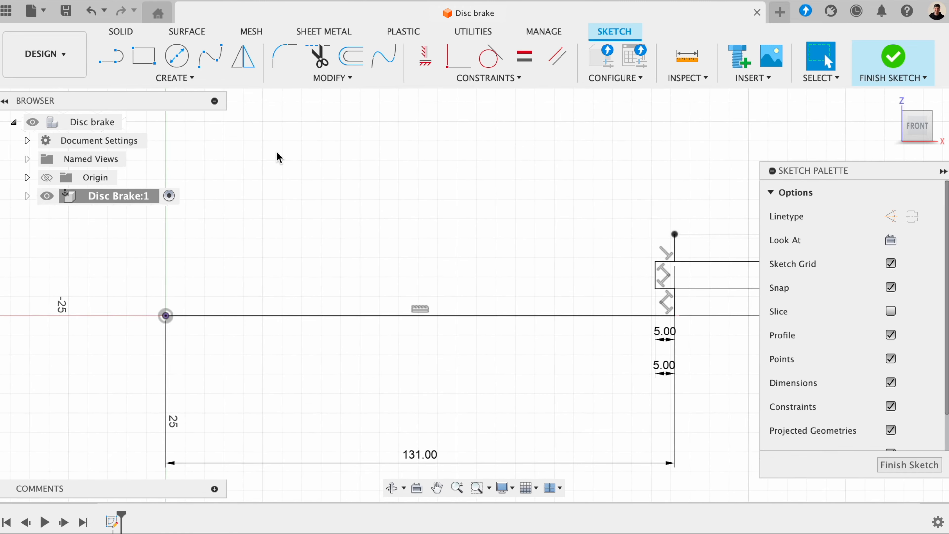
Close the profile with a horizontal line from the top of the upper 7 mm line to above the origin and a vertical line down to the origin
left_click(108, 56)
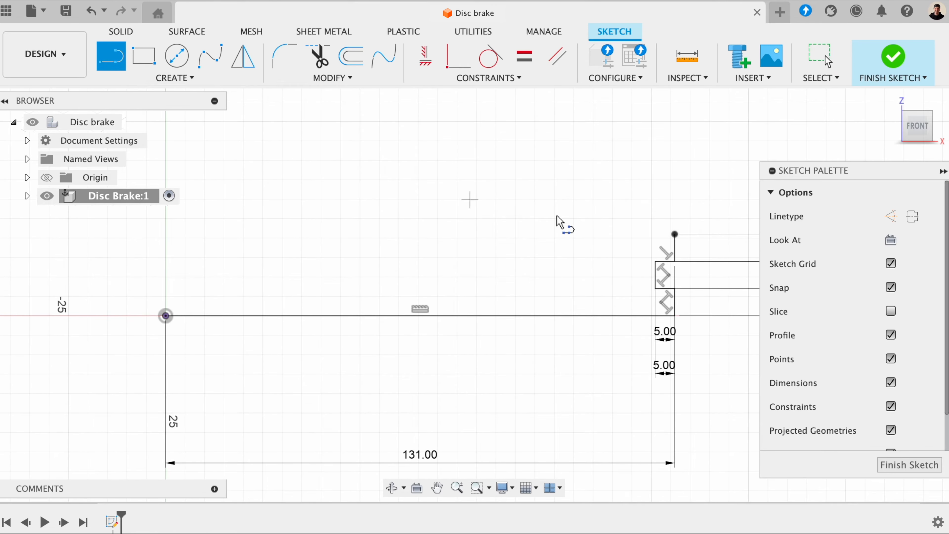
left_click(674, 233)
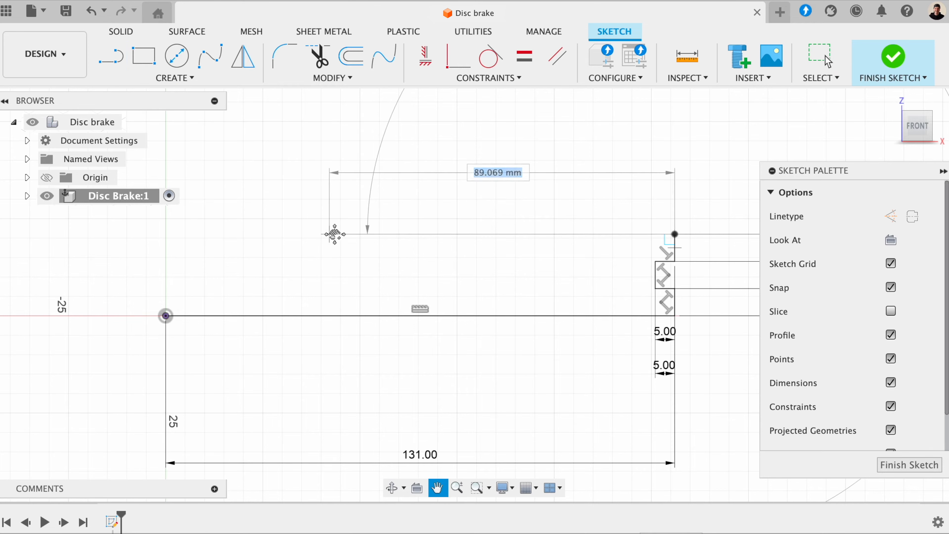
middle_click_drag(203, 233, 352, 227)
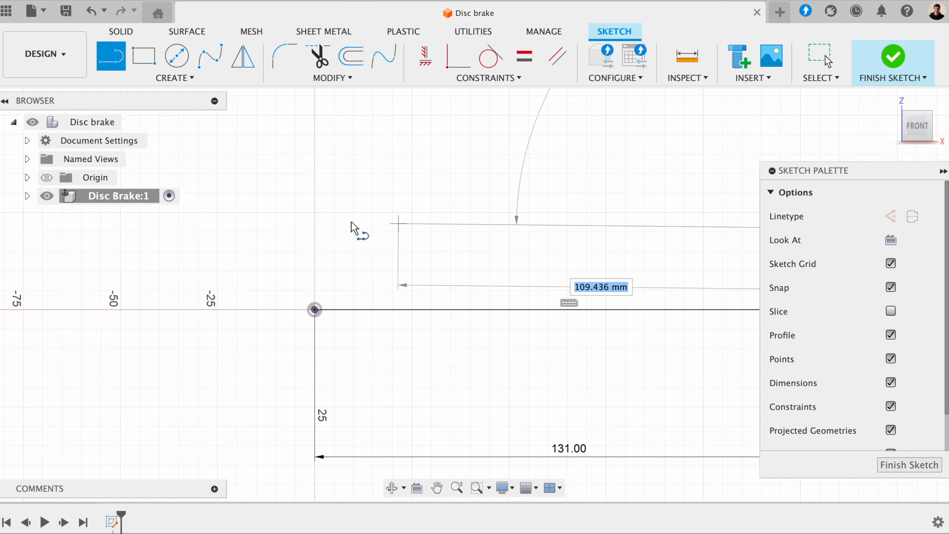
left_click(315, 228)
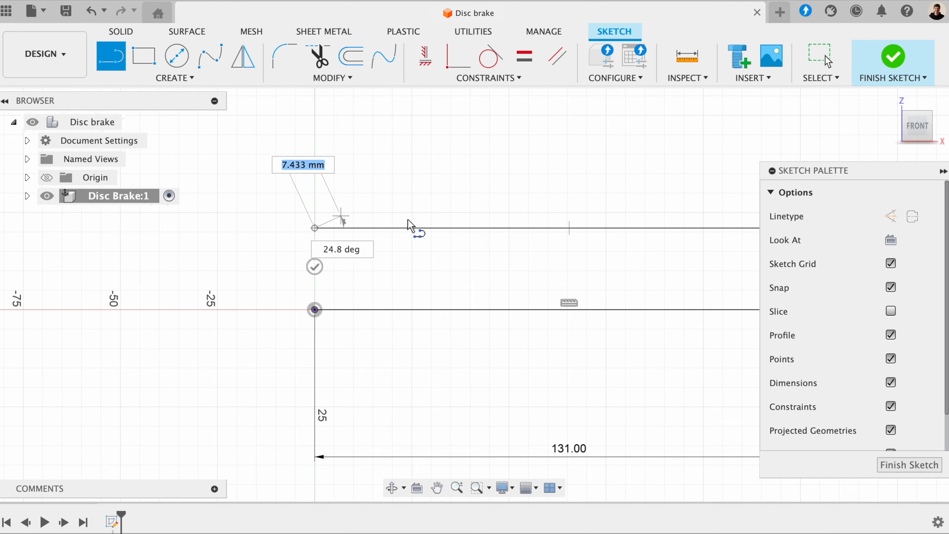
left_click(315, 309)
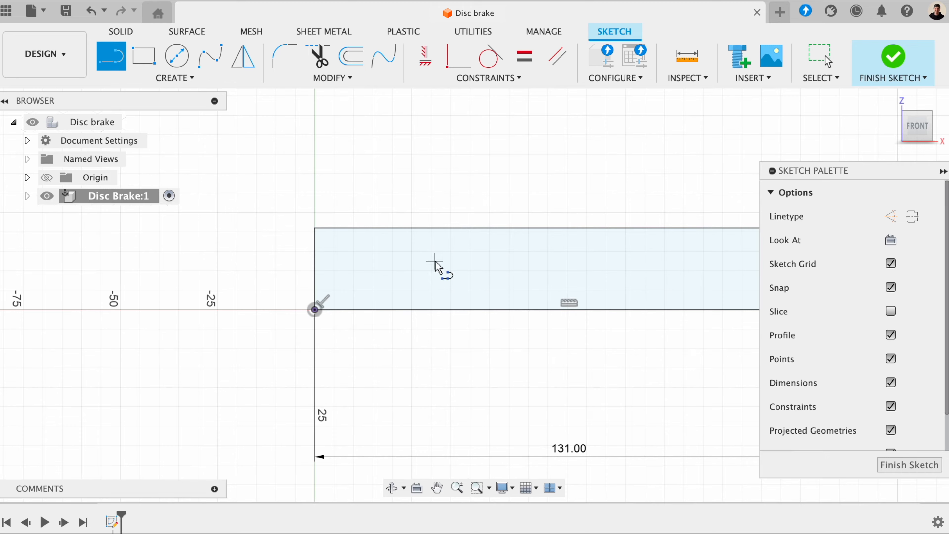
scroll(447, 271, "up", 2)
scroll(492, 281, "down", 2)
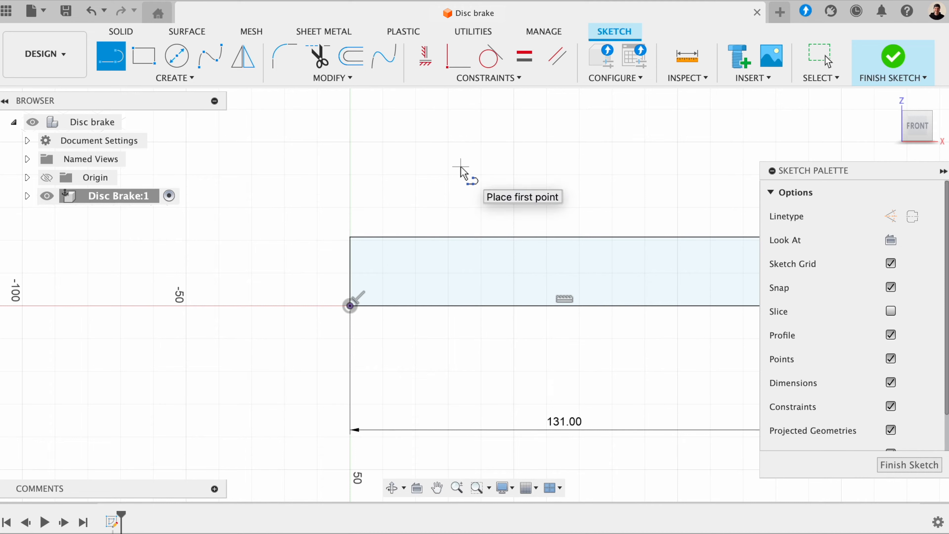
key("Escape")
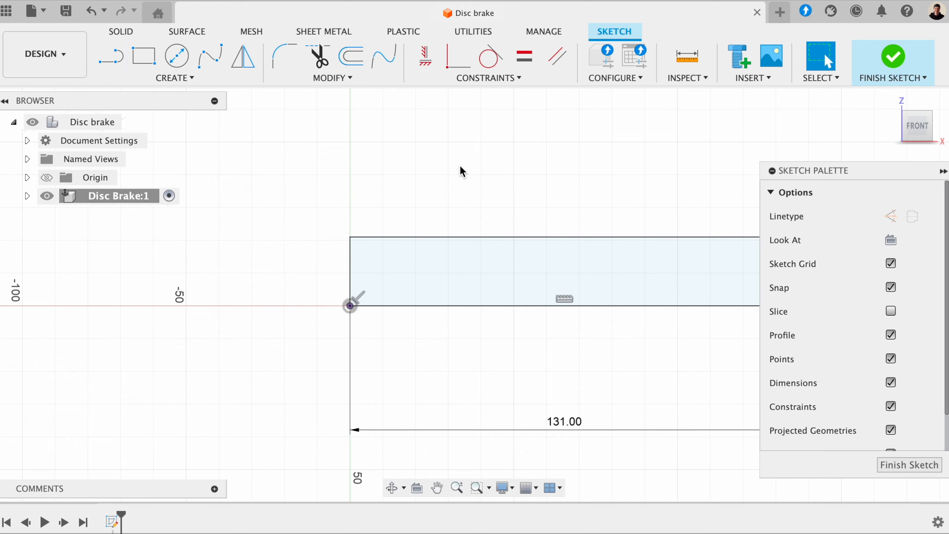
left_click(119, 58)
left_click(276, 158)
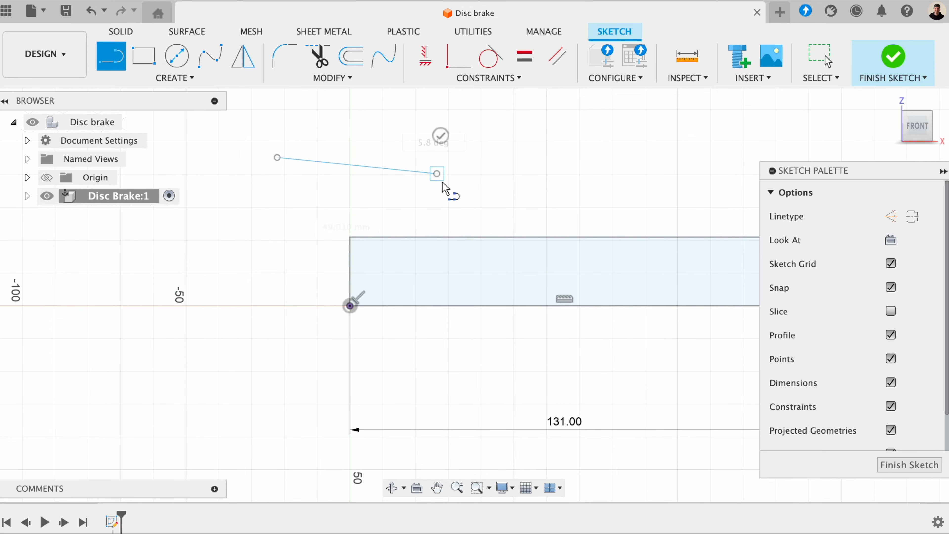
key("Escape")
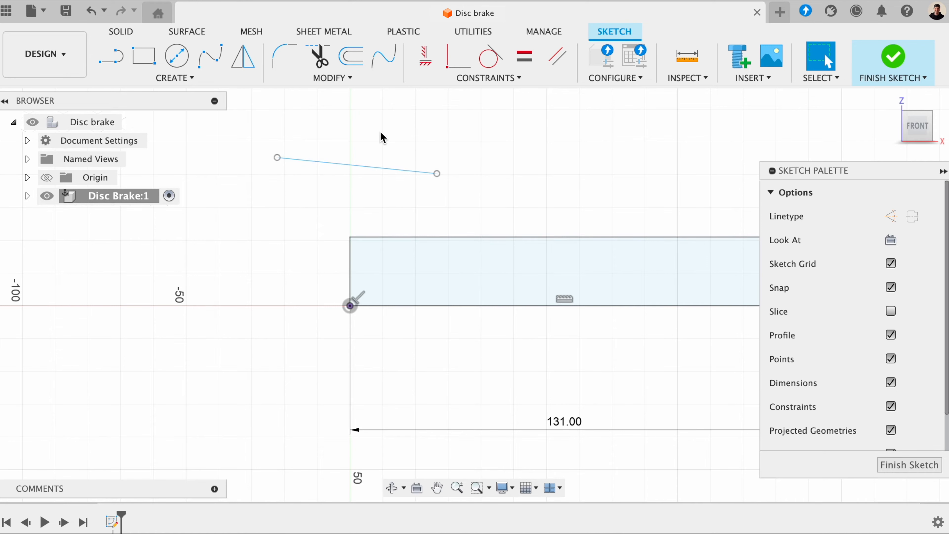
left_click(376, 167)
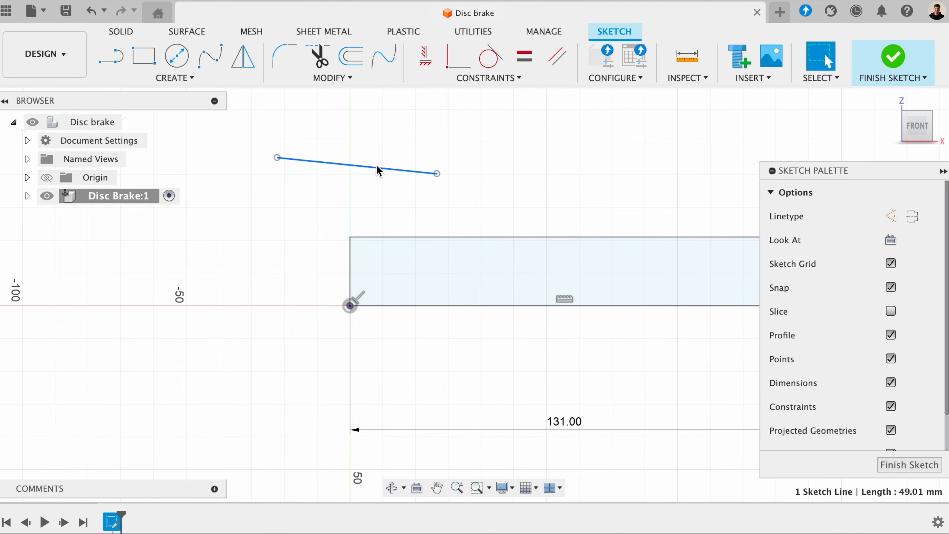
key("Delete")
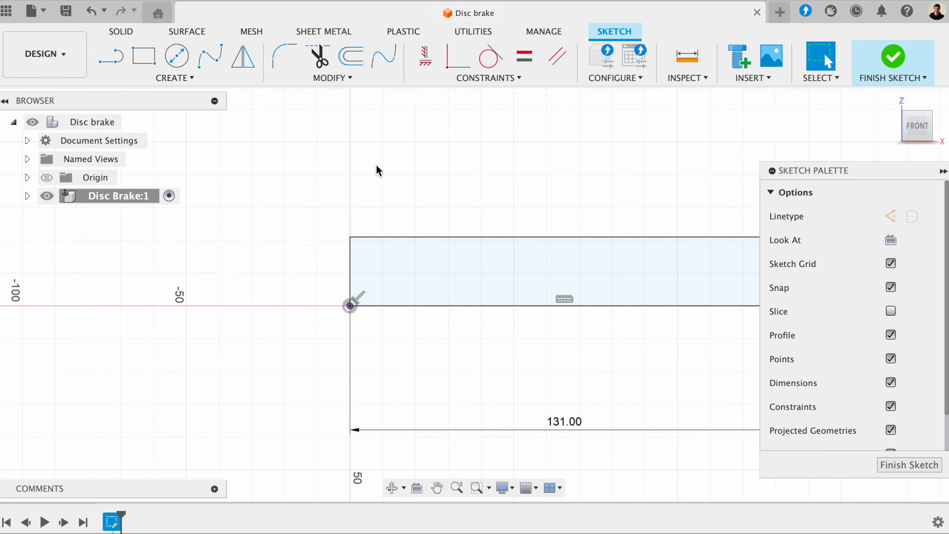
Finish the closed cross-section sketch
scroll(526, 181, "down", 2)
middle_click_drag(540, 175, 485, 176)
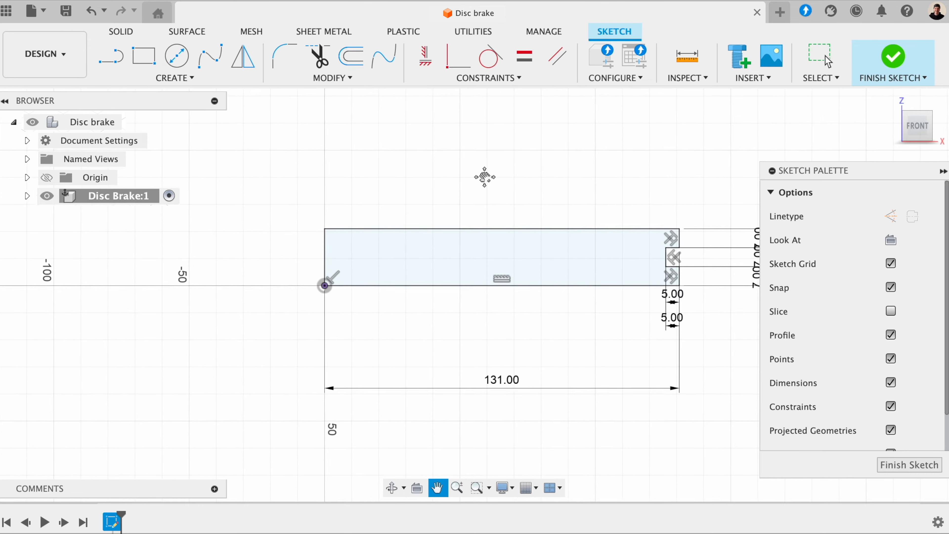
scroll(488, 180, "up", 1)
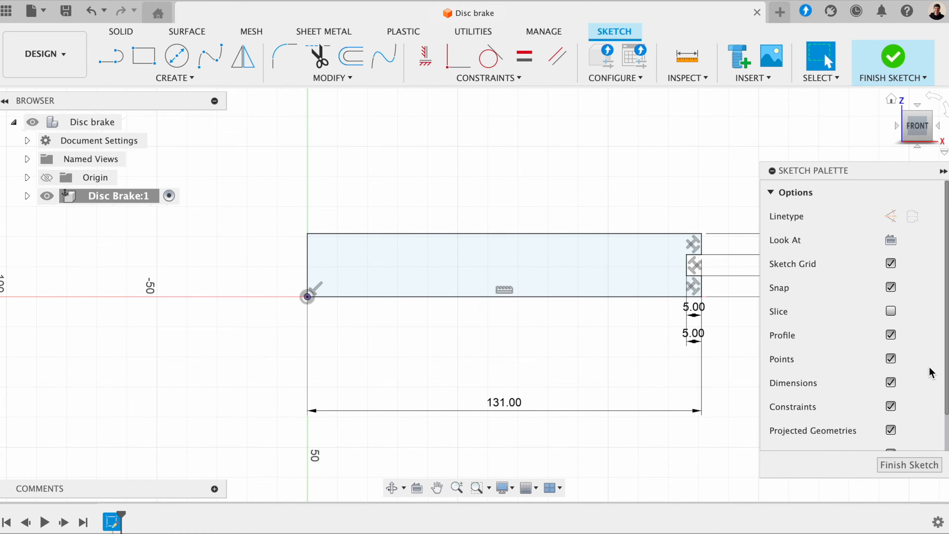
left_click(904, 466)
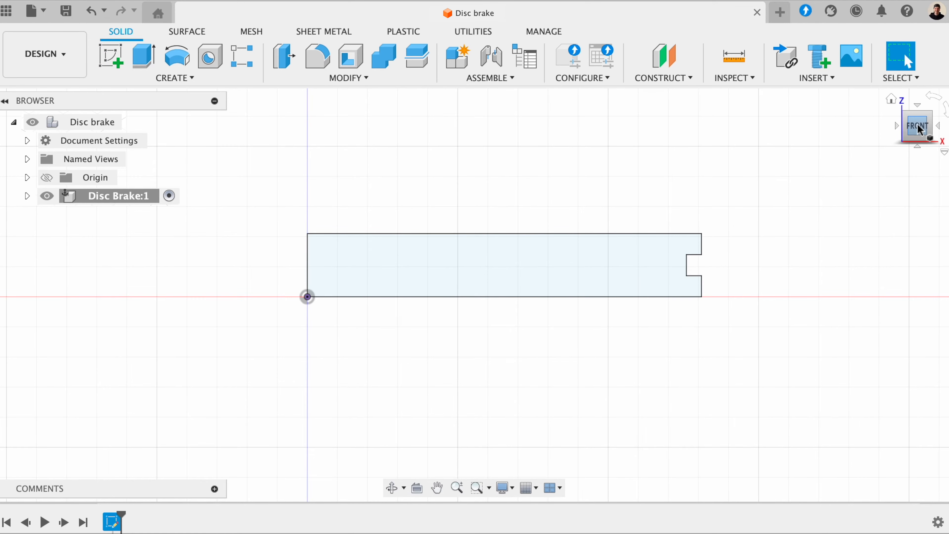
Revolve the cross-section profile 360 degrees around the Z axis as a new body
left_click_drag(927, 124, 864, 152)
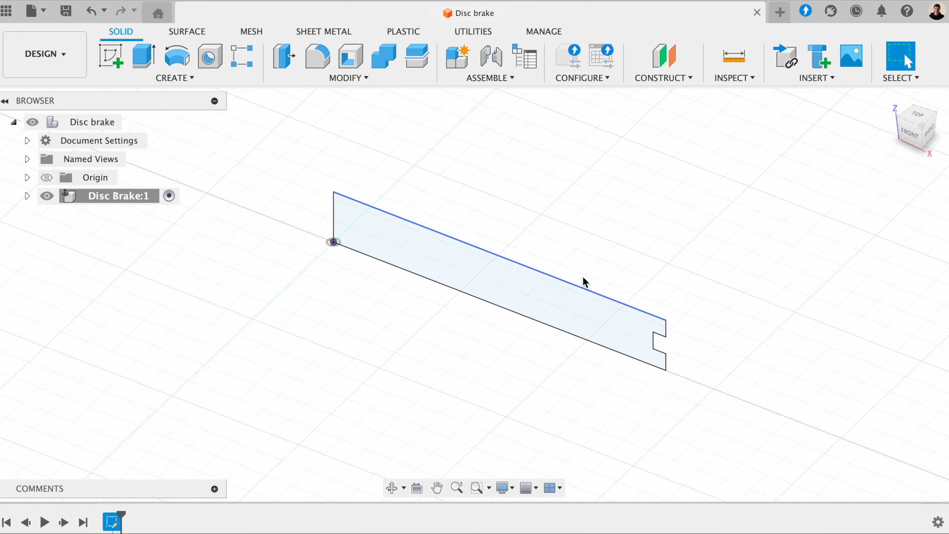
scroll(567, 315, "down", 3)
middle_click_drag(500, 227, 519, 253)
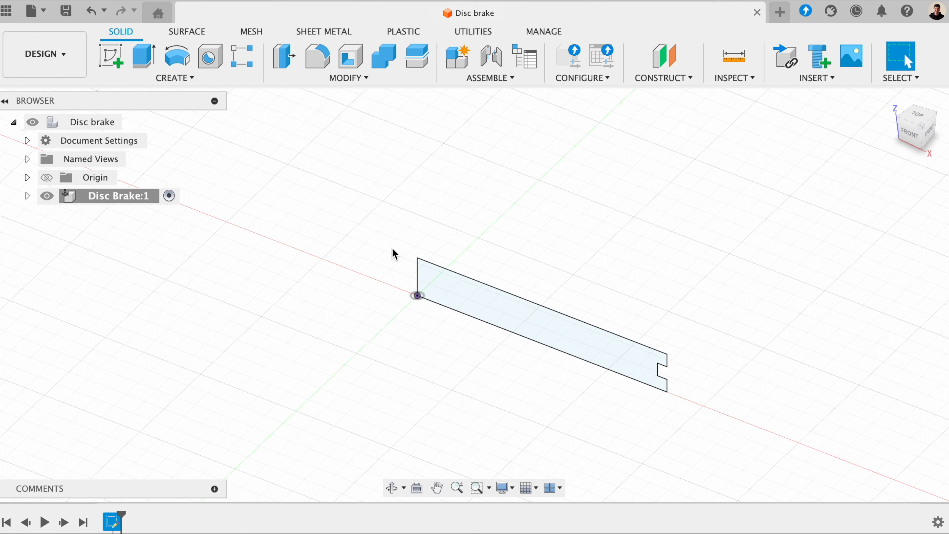
left_click(172, 60)
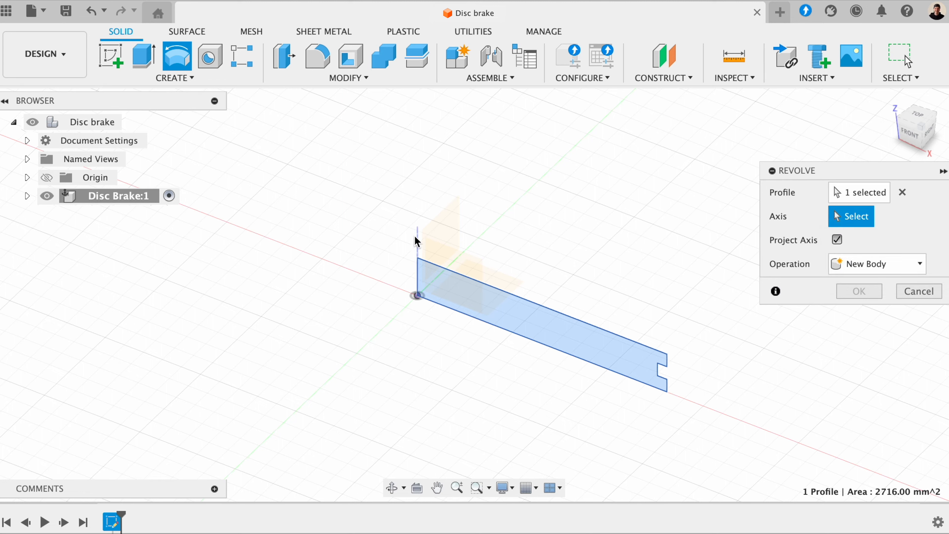
left_click(417, 245)
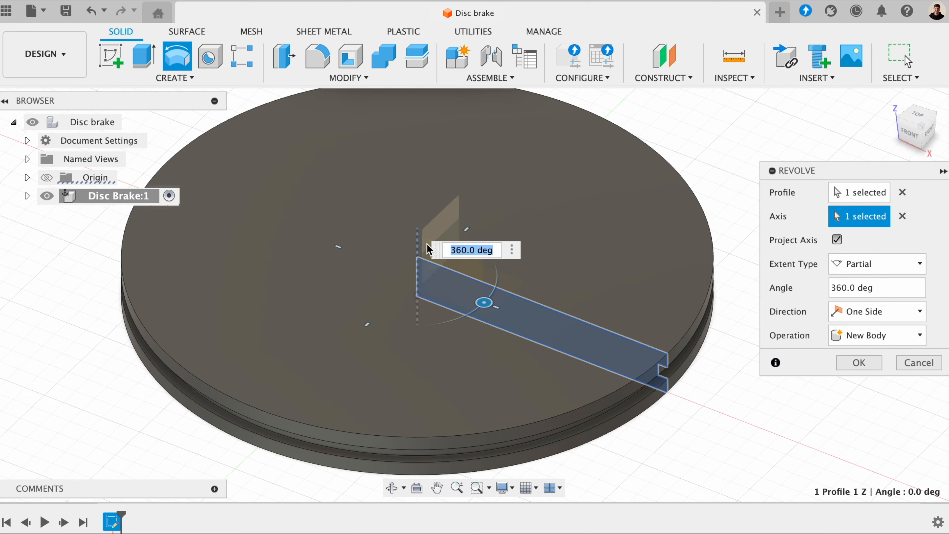
scroll(434, 308, "down", 3)
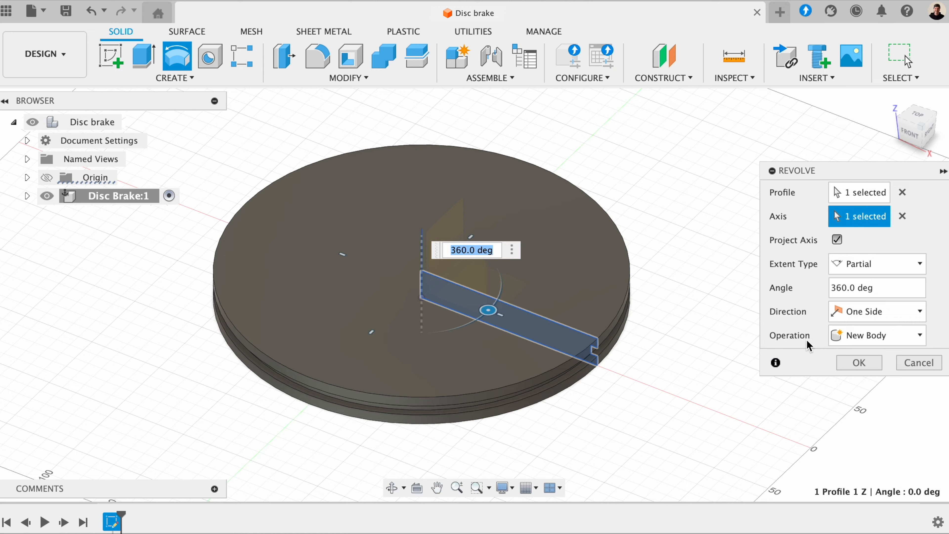
left_click(858, 365)
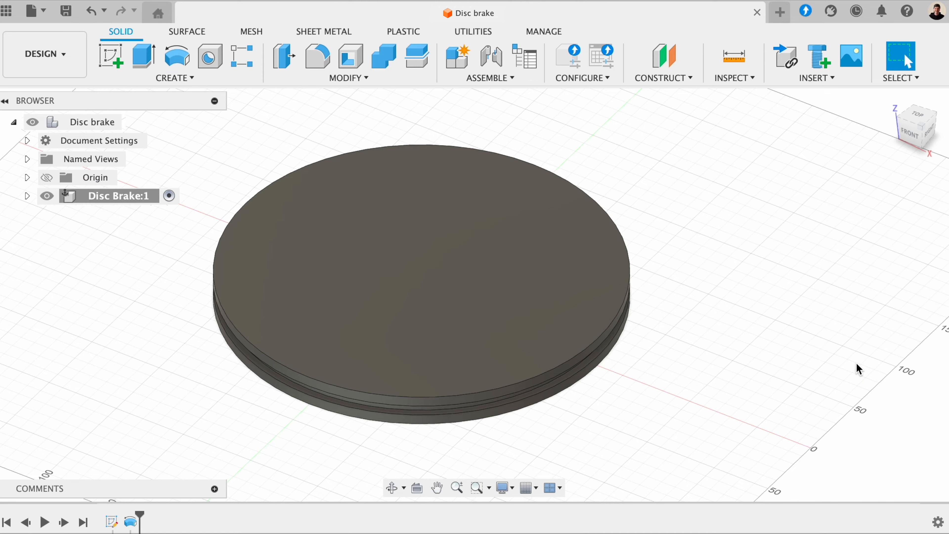
Create a new sketch on the flat top face of the disc
middle_click_drag(797, 332, 771, 302)
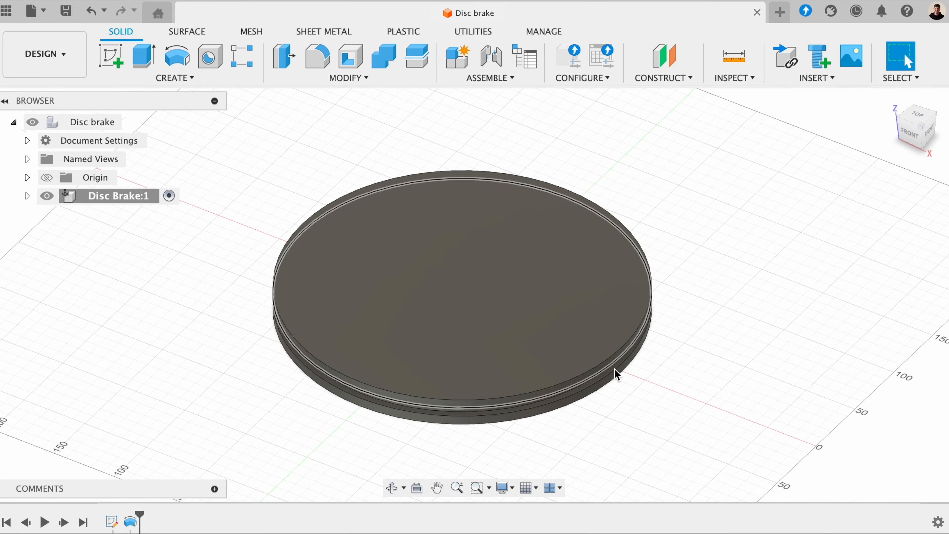
left_click(484, 276)
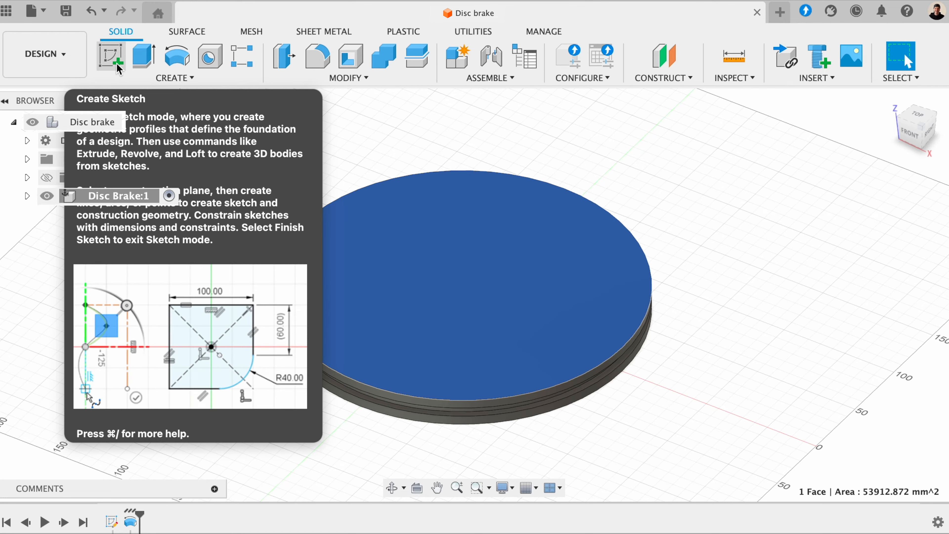
left_click(116, 64)
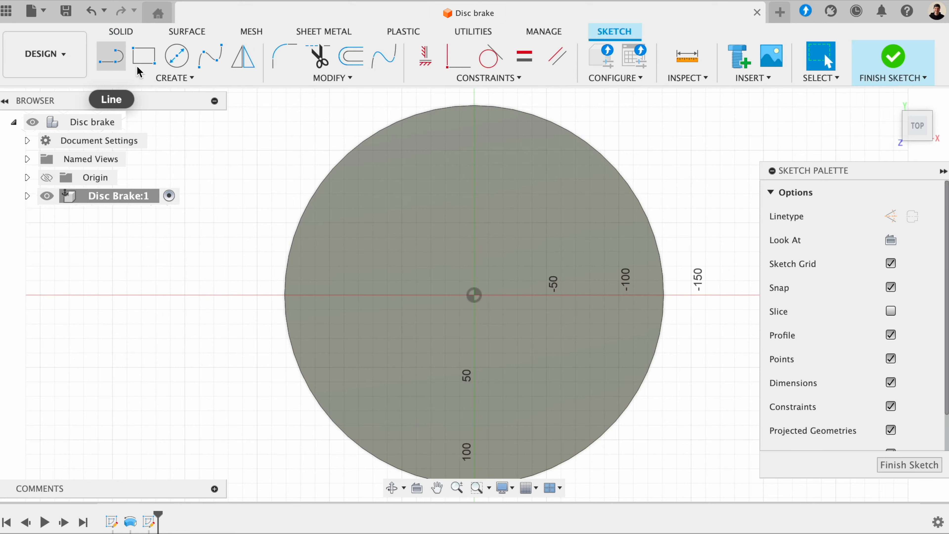
Draw a 125 mm diameter circle centred on the origin of the disc's top face and finish the sketch
scroll(620, 250, "down", 2)
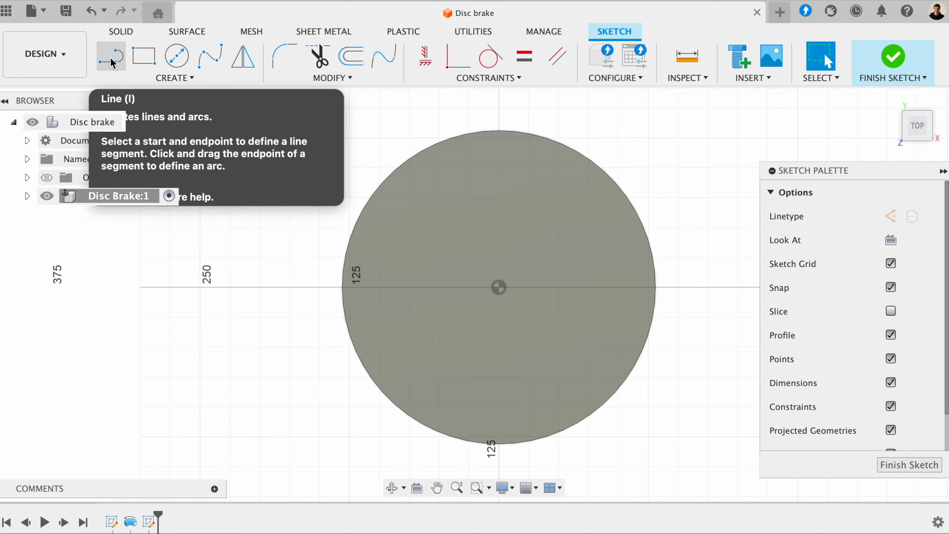
left_click(171, 57)
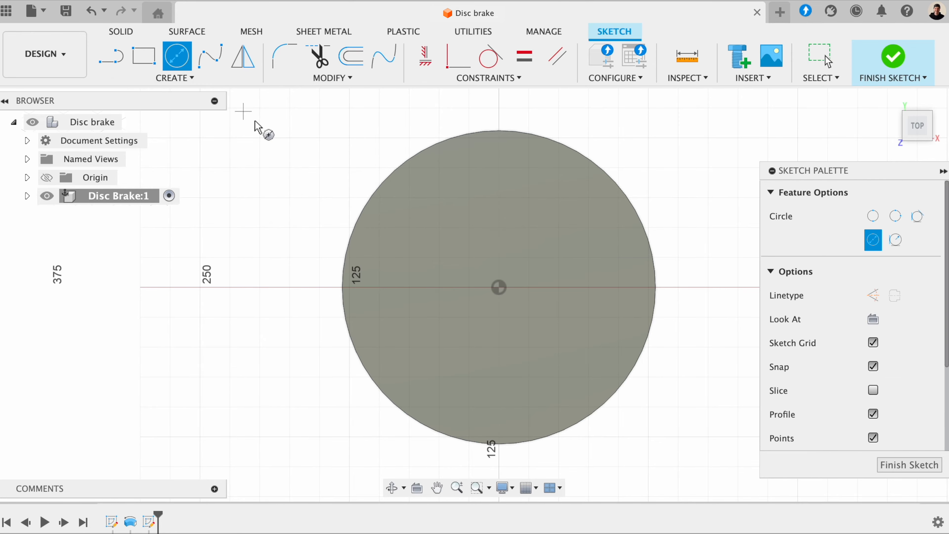
left_click(500, 289)
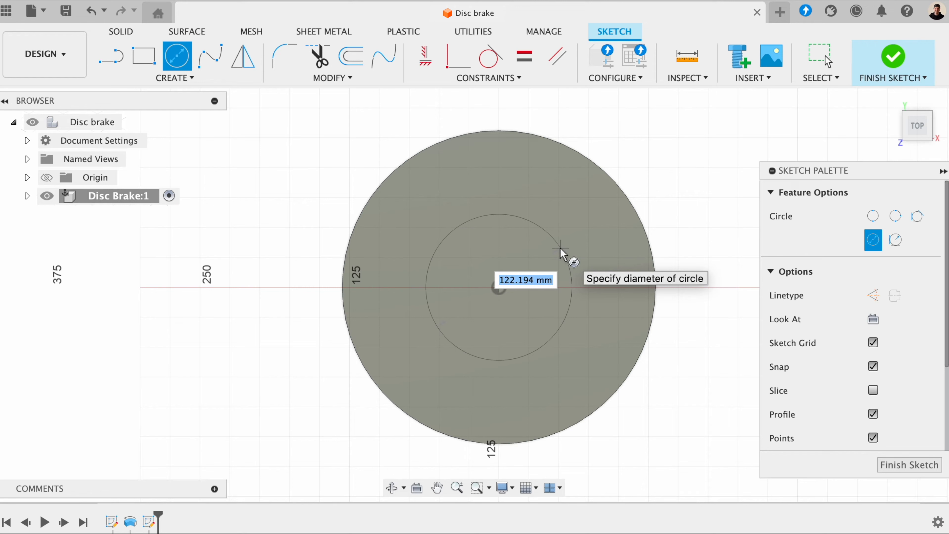
type("1")
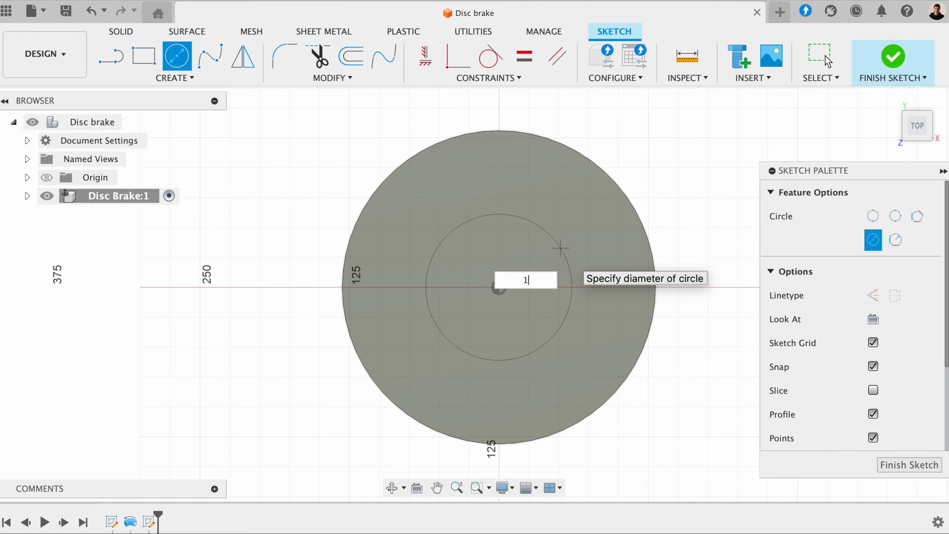
type("25")
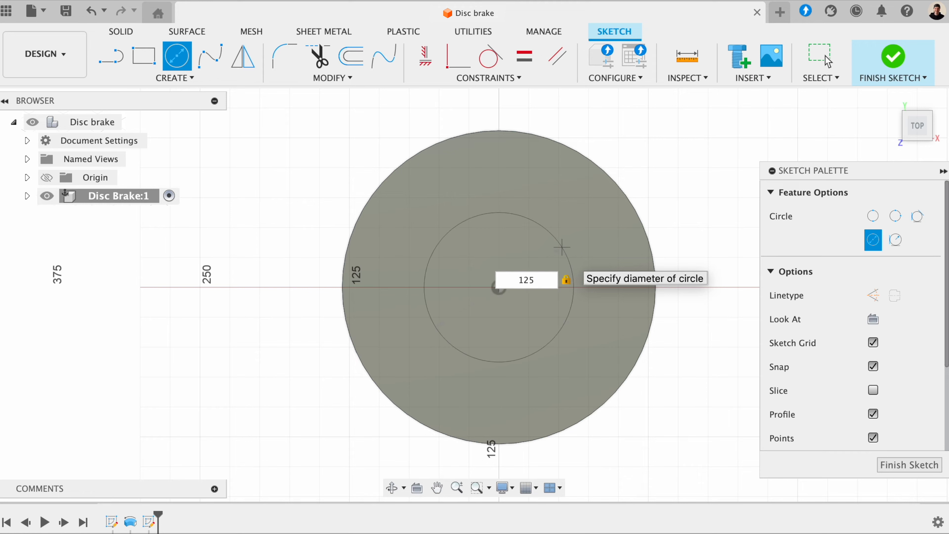
key("Return")
key("Escape")
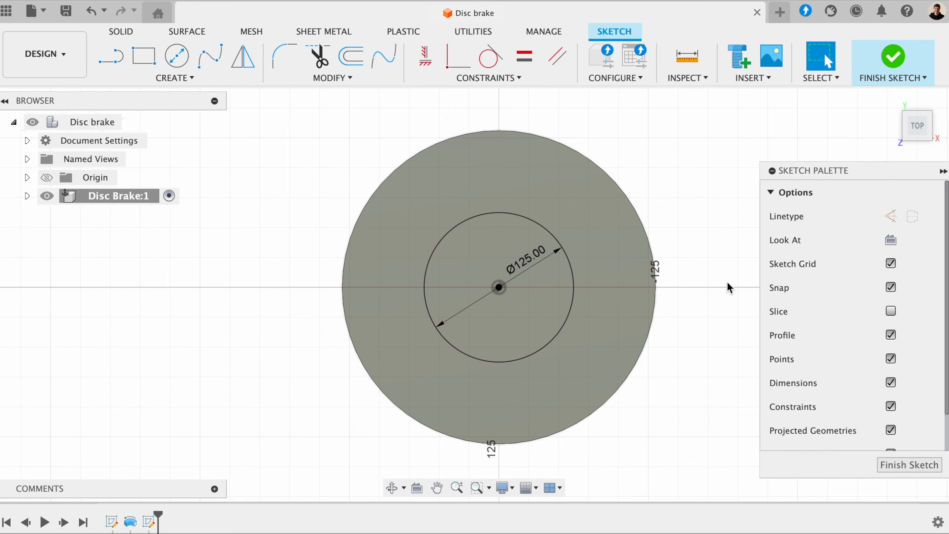
left_click(901, 467)
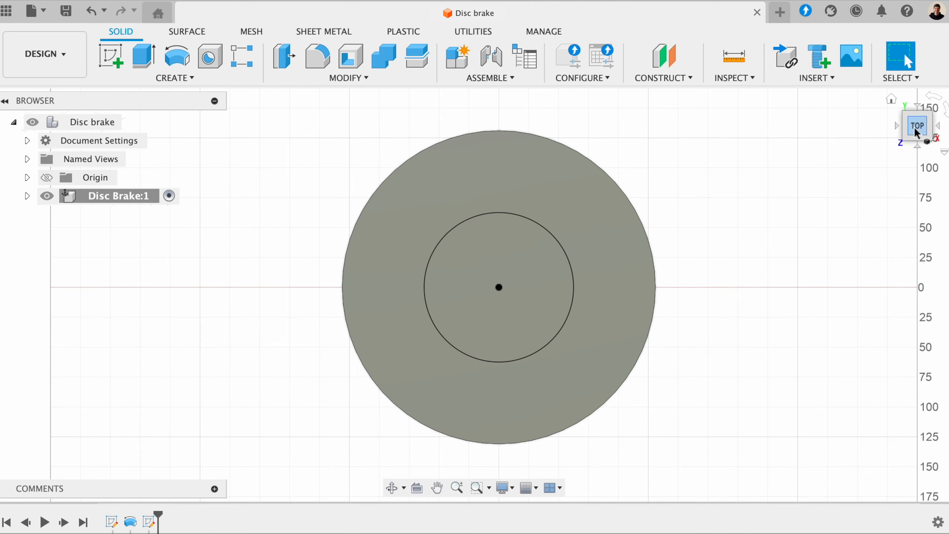
Extrude the 125 mm circle 20 mm upward from the disc's top face, joined to the disc body
left_click_drag(916, 133, 859, 93)
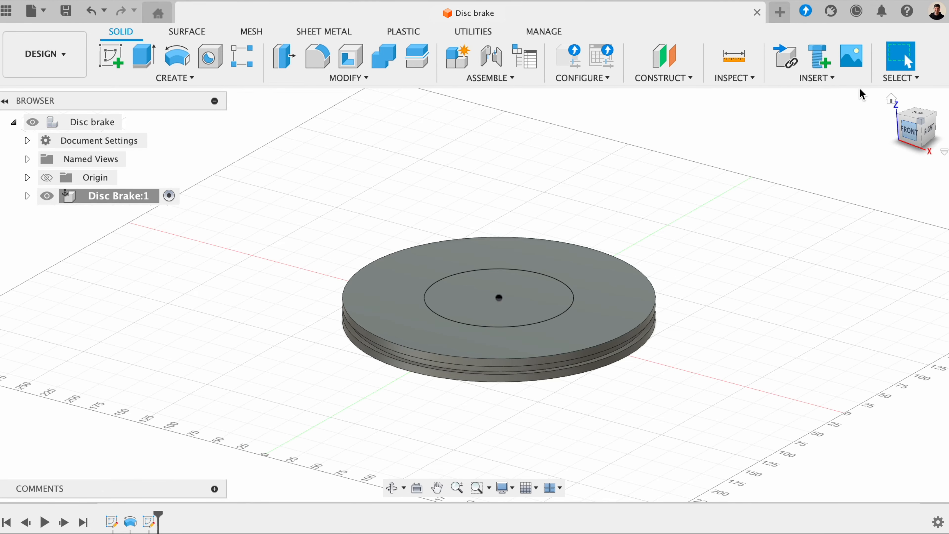
left_click(920, 123)
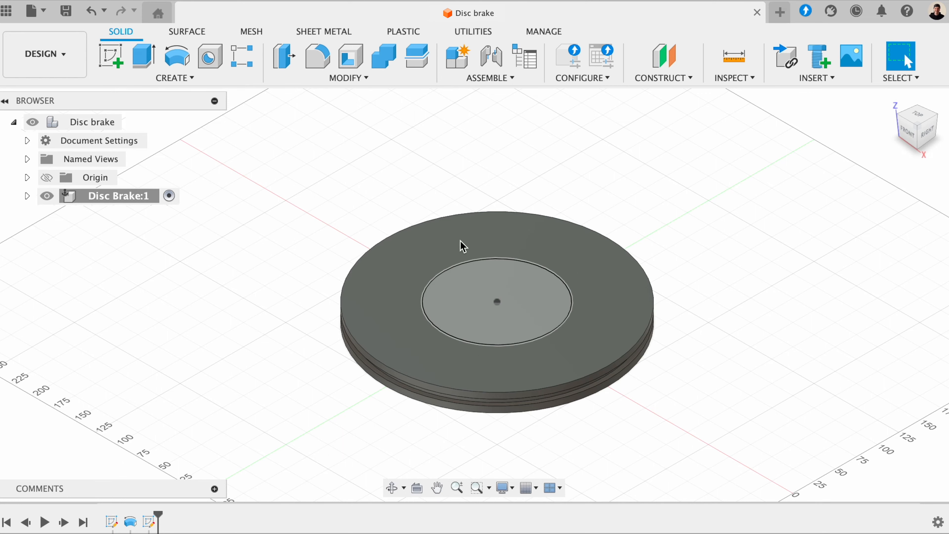
left_click(467, 305)
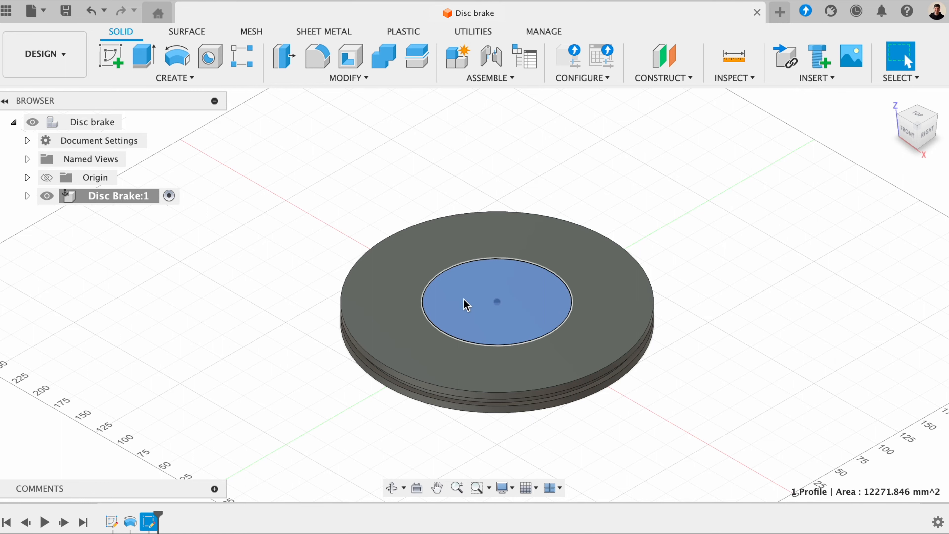
left_click(142, 59)
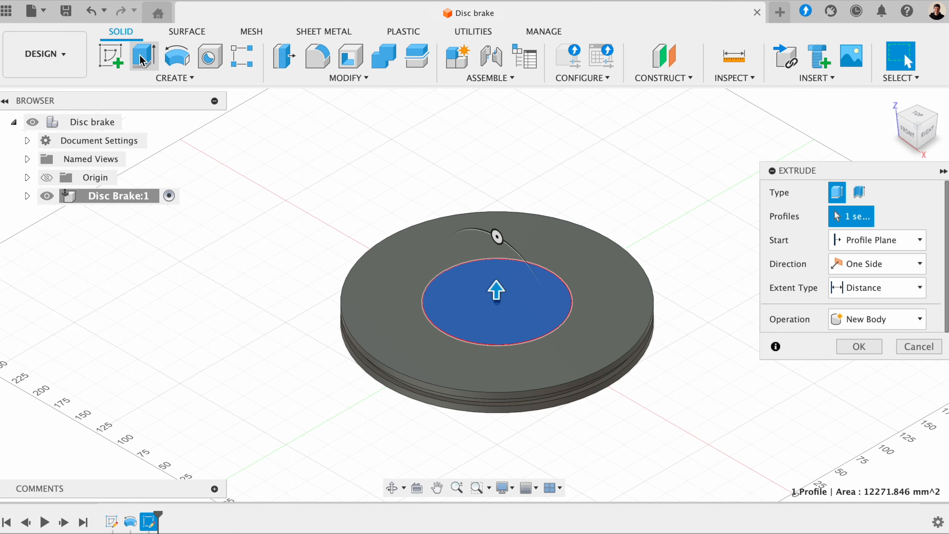
left_click_drag(498, 291, 506, 248)
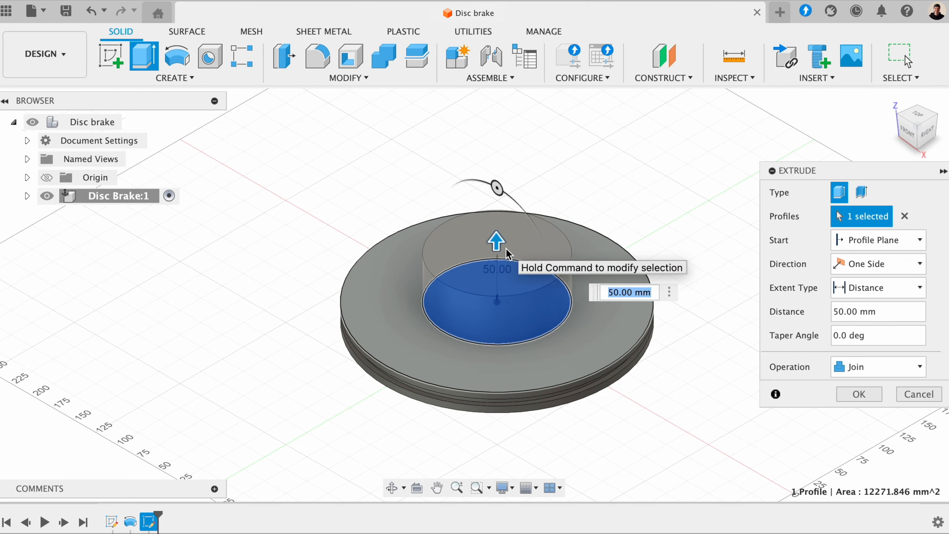
type("20")
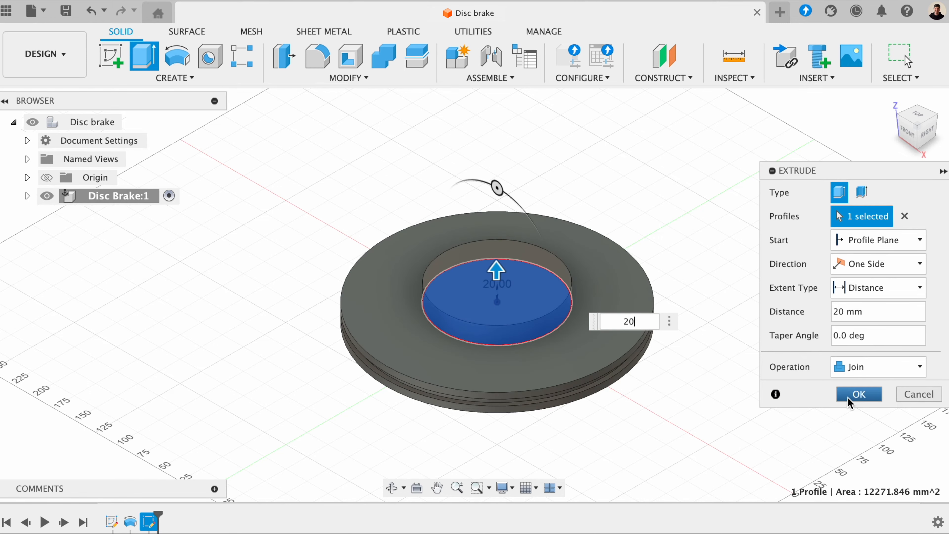
left_click(857, 393)
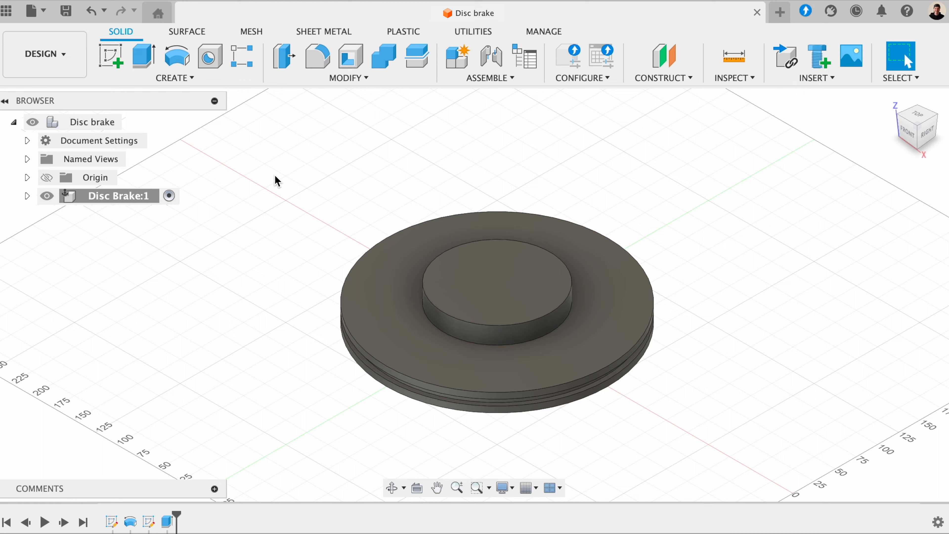
Create a new sketch on the vertical XZ origin plane through the disc's centre
left_click(198, 80)
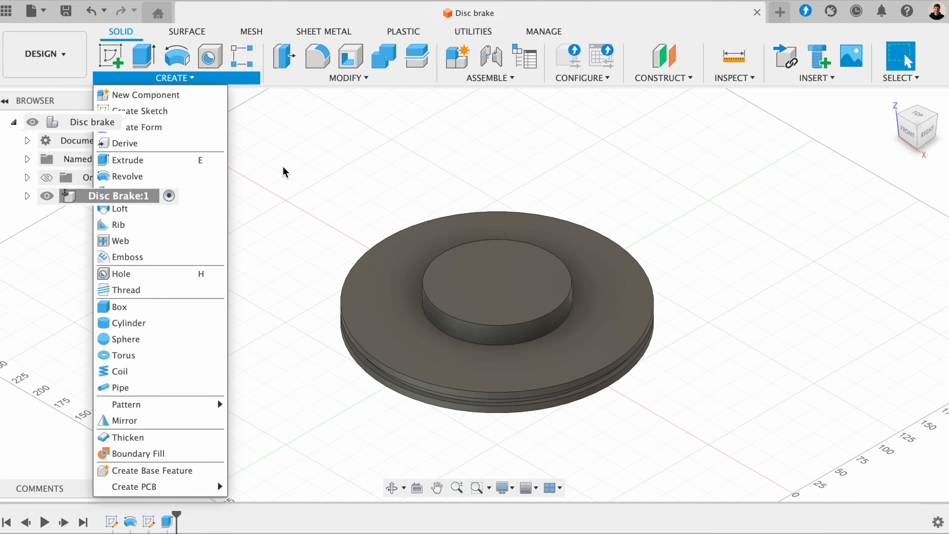
scroll(282, 167, "down", 3)
scroll(282, 166, "up", 1)
scroll(281, 169, "up", 2)
middle_click_drag(345, 185, 301, 133)
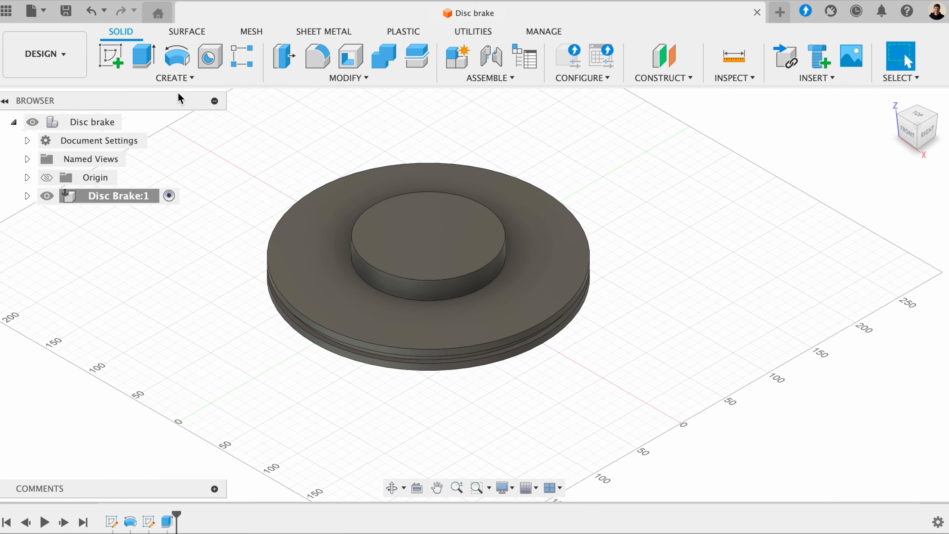
left_click(109, 64)
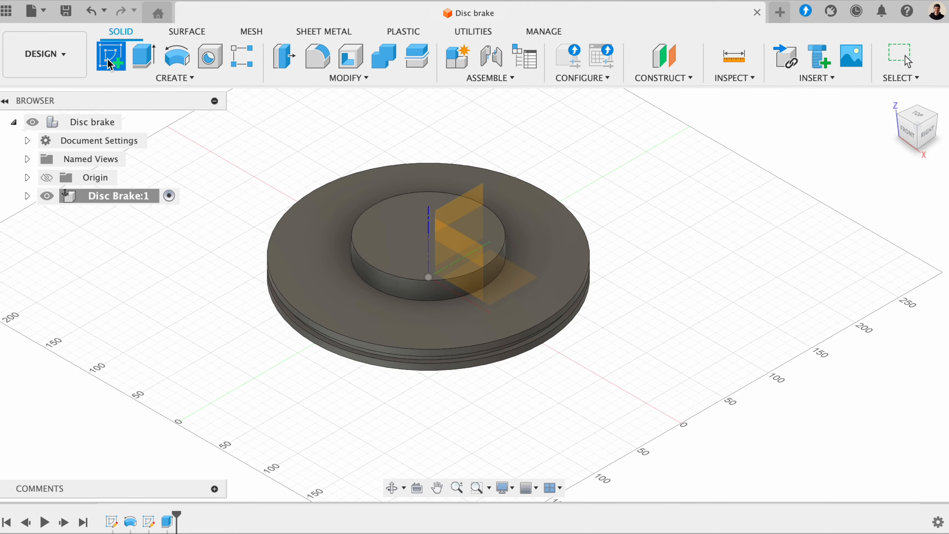
left_click(453, 245)
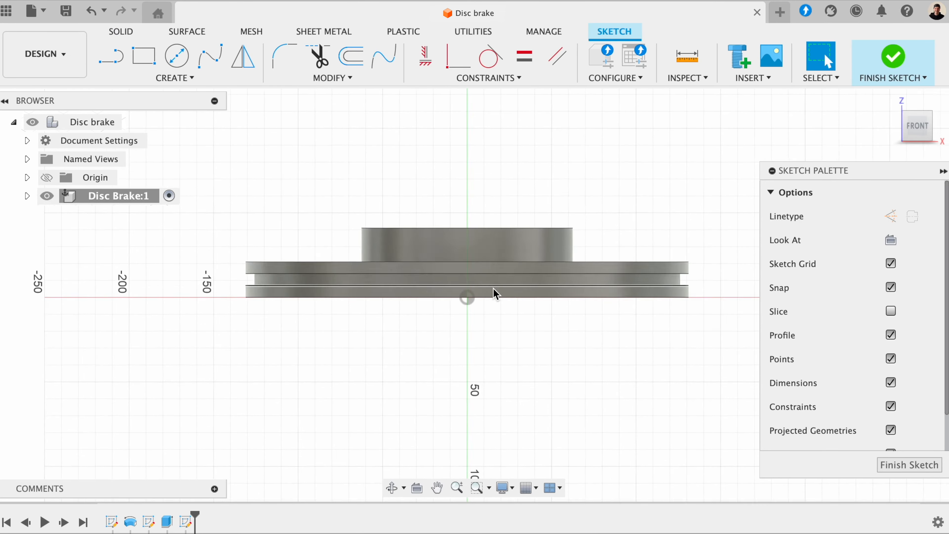
Draw a 75 mm vertical line upward from the origin at 90 degrees and finish the sketch
scroll(493, 293, "up", 2)
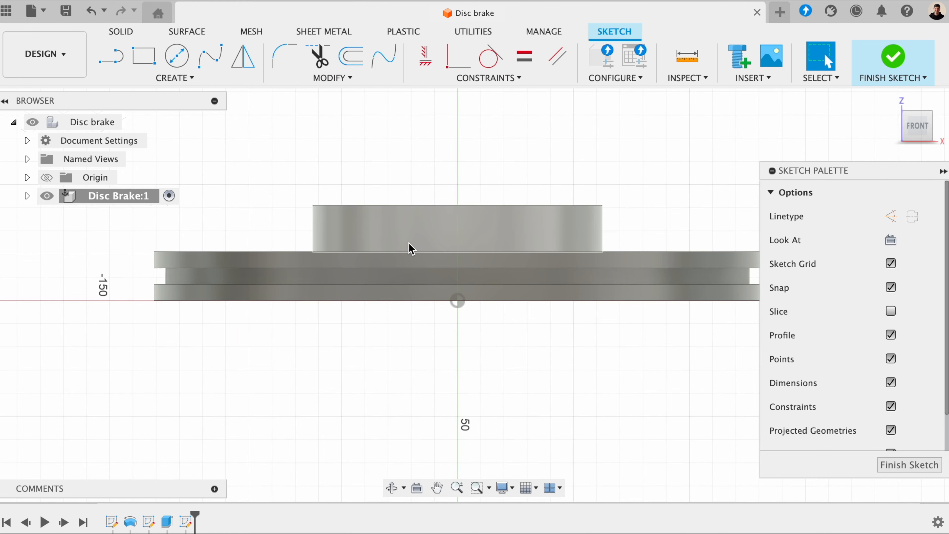
left_click(111, 64)
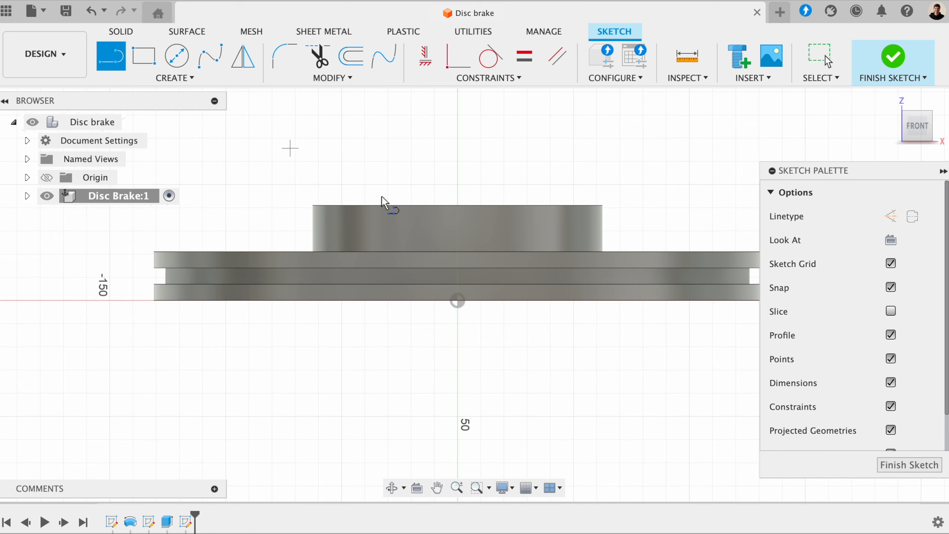
left_click(457, 301)
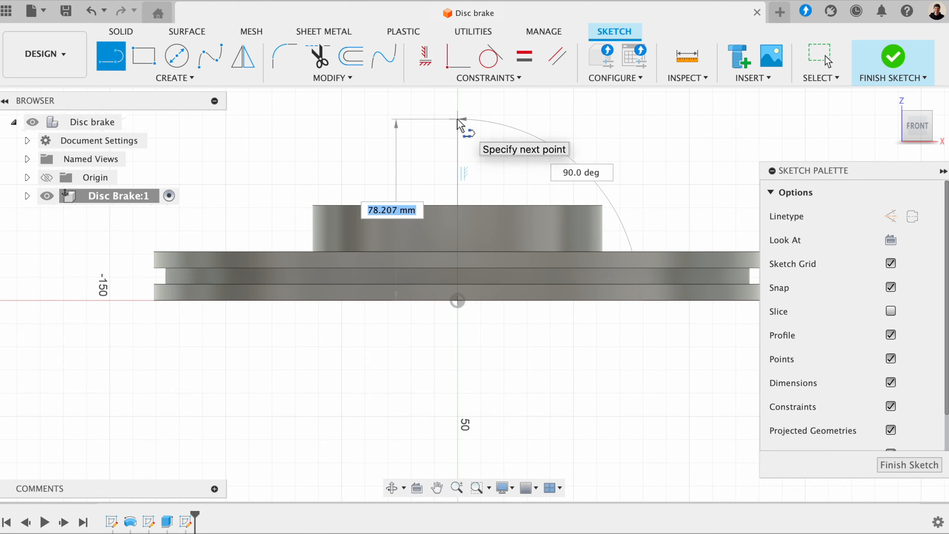
type("75")
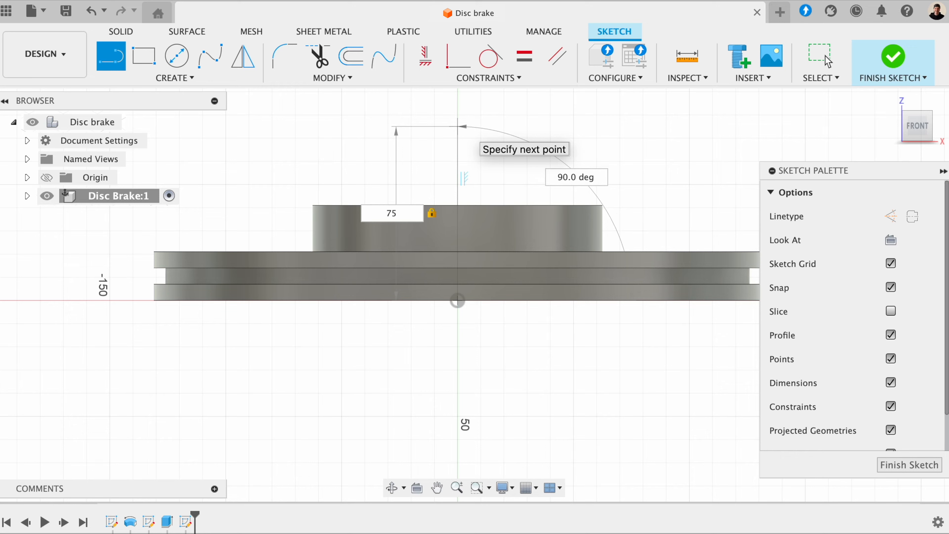
key("Return")
left_click(826, 60)
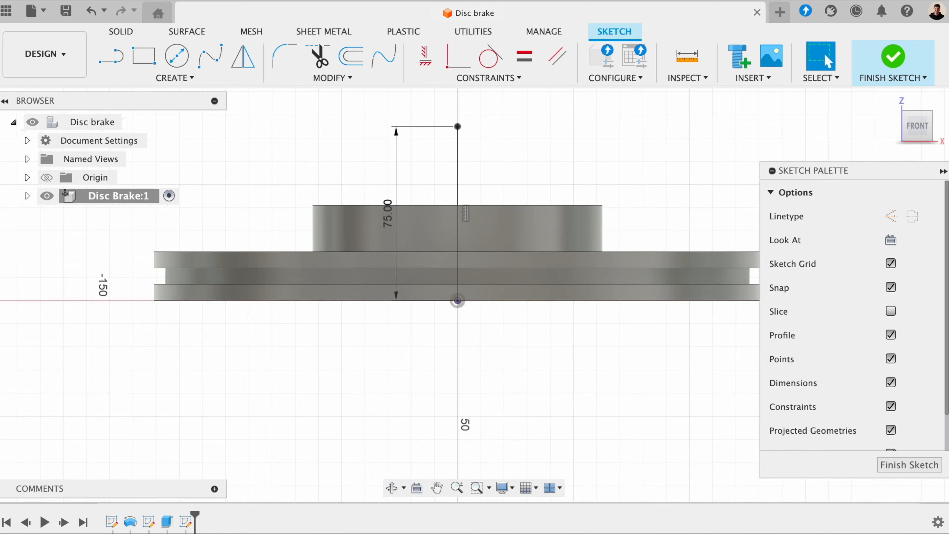
left_click(896, 465)
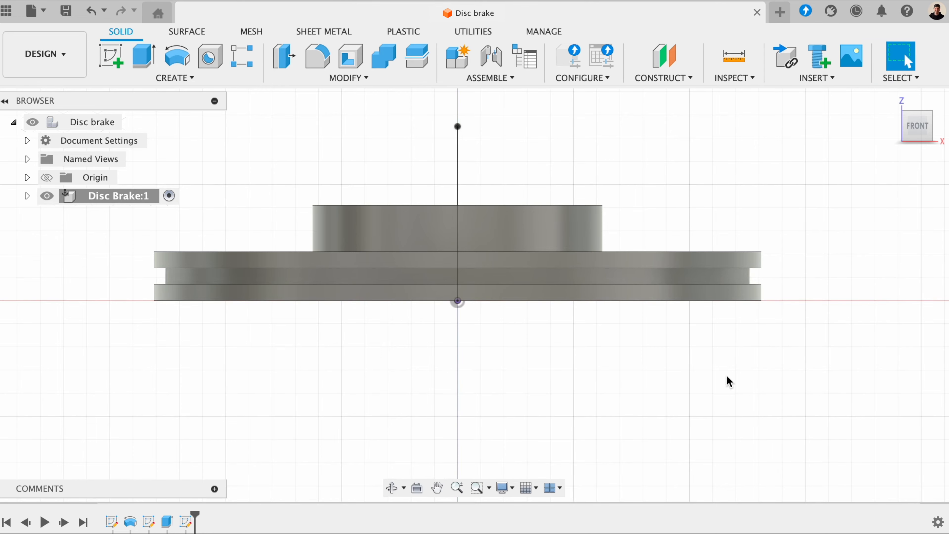
Create a new sketch on the horizontal XY origin plane at the base of the disc
left_click_drag(917, 126, 732, 225)
scroll(730, 220, "up", 3)
scroll(729, 220, "down", 4)
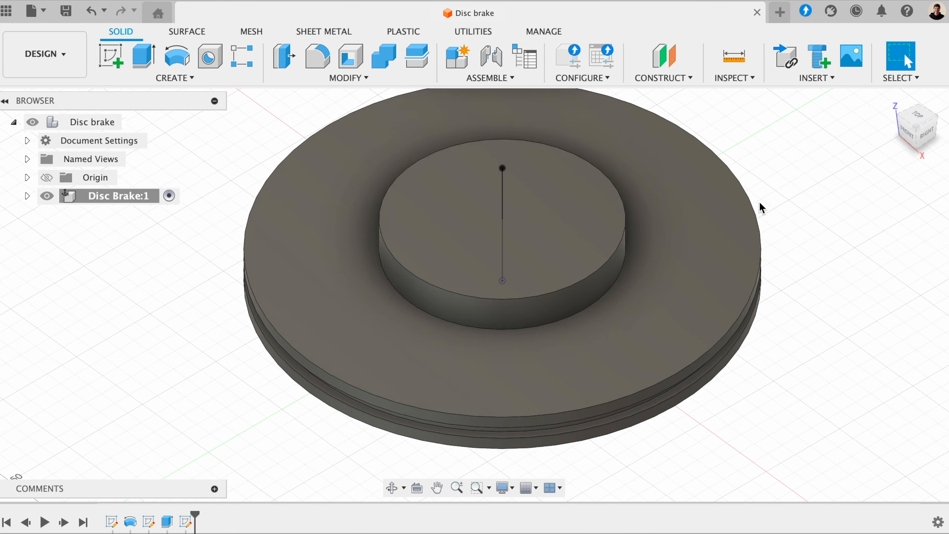
scroll(759, 201, "down", 2)
middle_click_drag(801, 182, 781, 194)
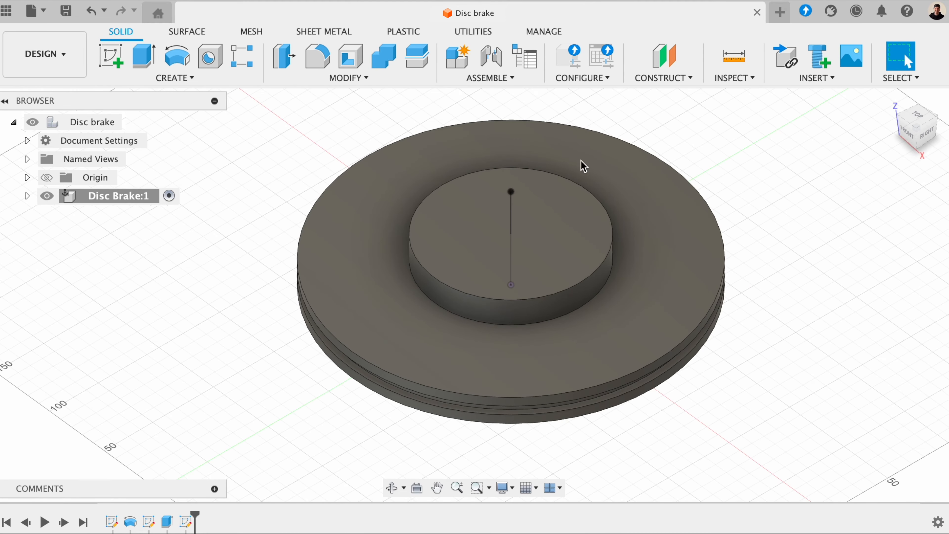
left_click(118, 58)
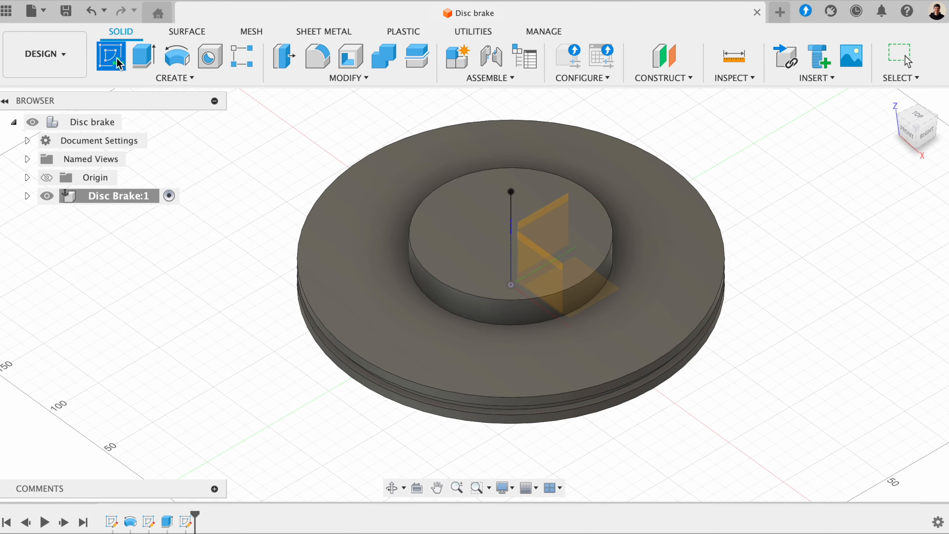
left_click(587, 305)
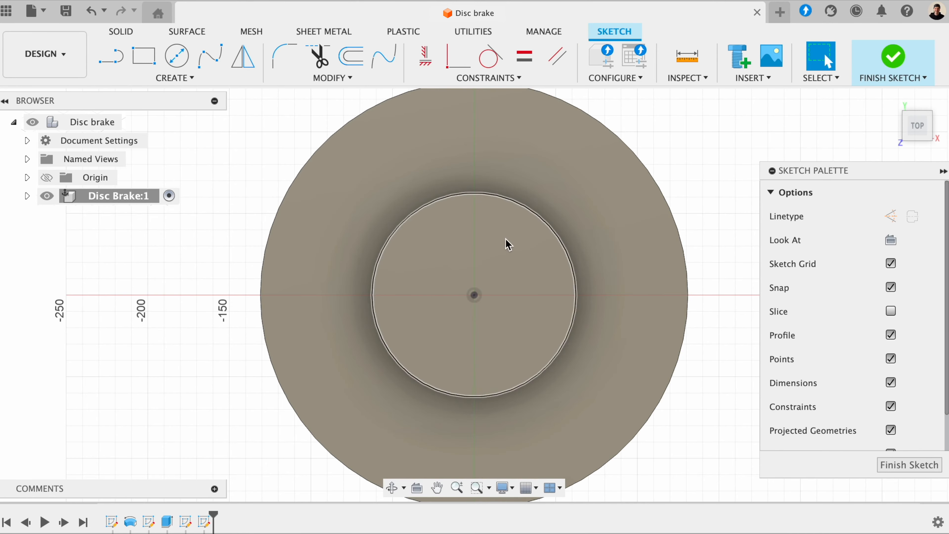
Draw a 65 mm diameter circle centred on the origin and finish the sketch
left_click(180, 60)
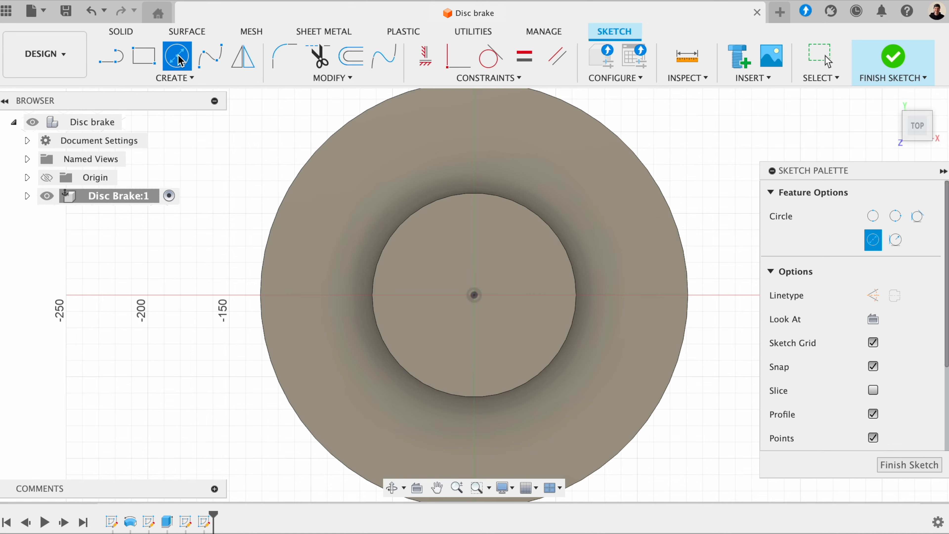
left_click(476, 295)
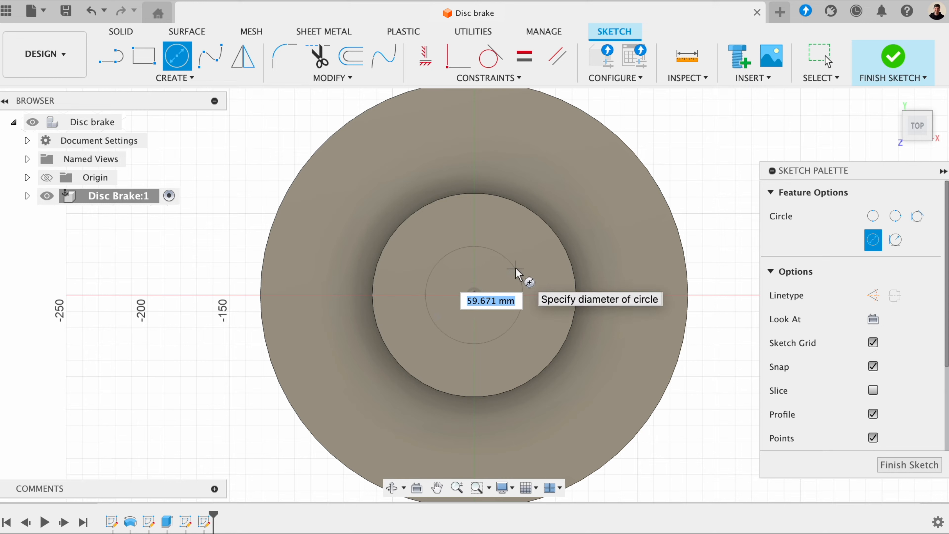
type("6")
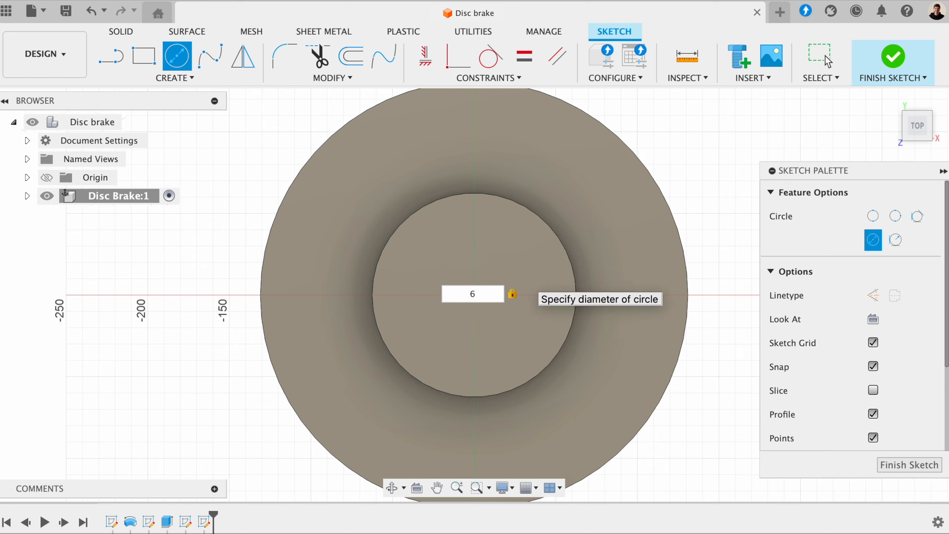
type("5")
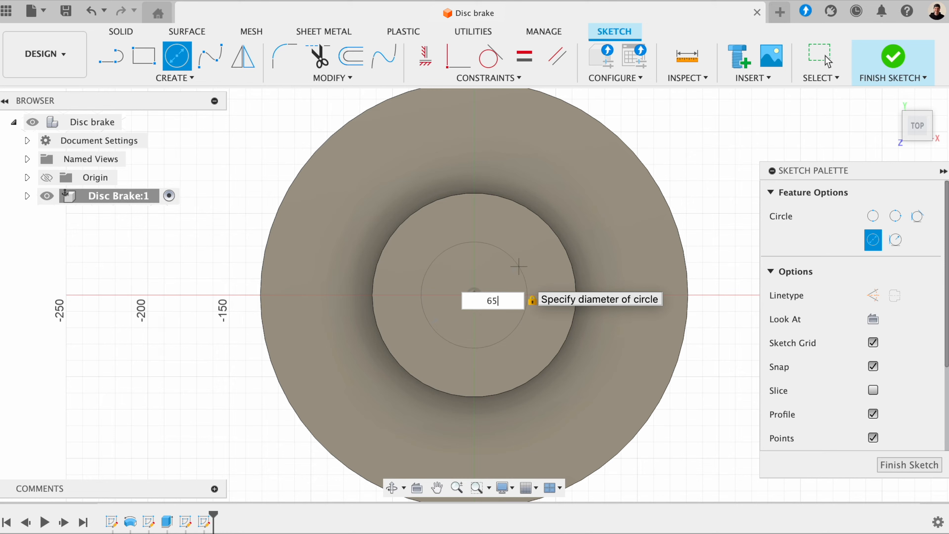
key("Return")
key("Escape")
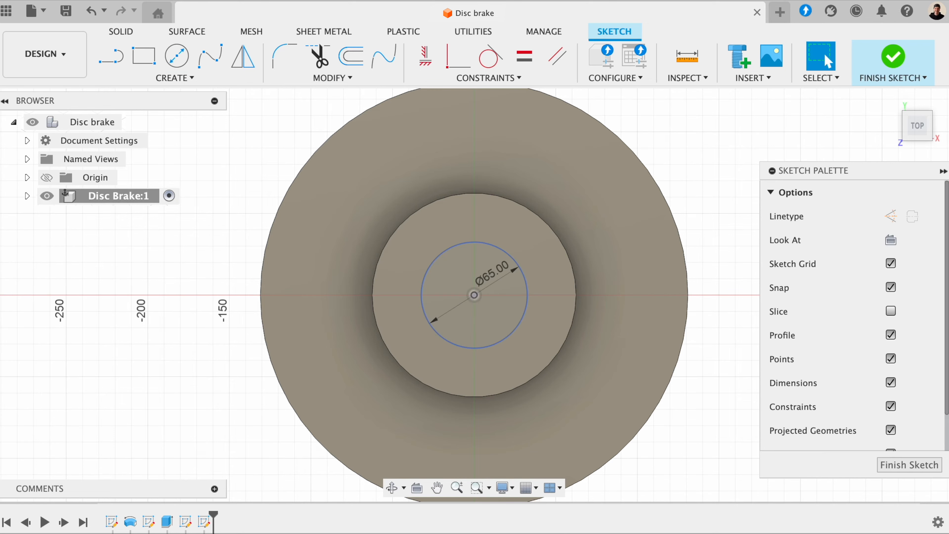
left_click(881, 465)
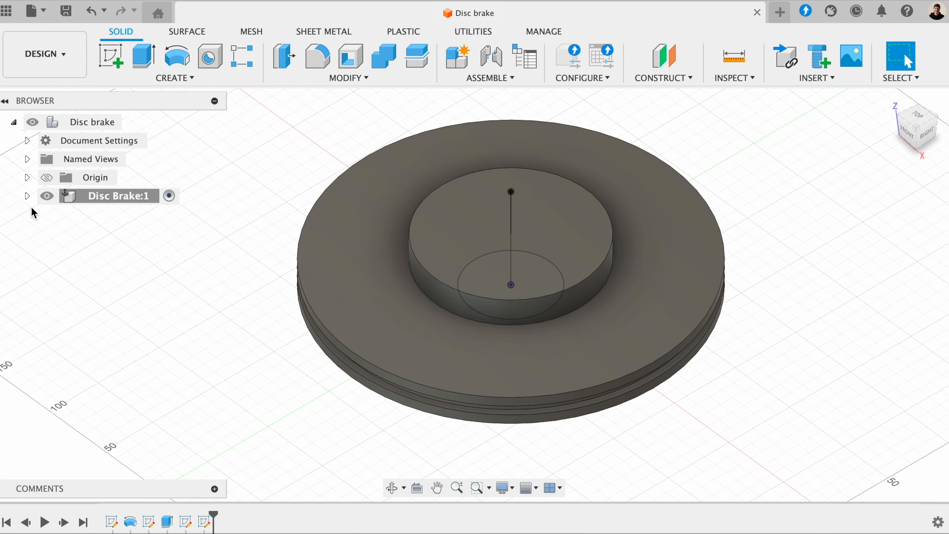
Hide Body1 of the Disc Brake component, leaving the circle and vertical line sketches displayed
left_click(27, 196)
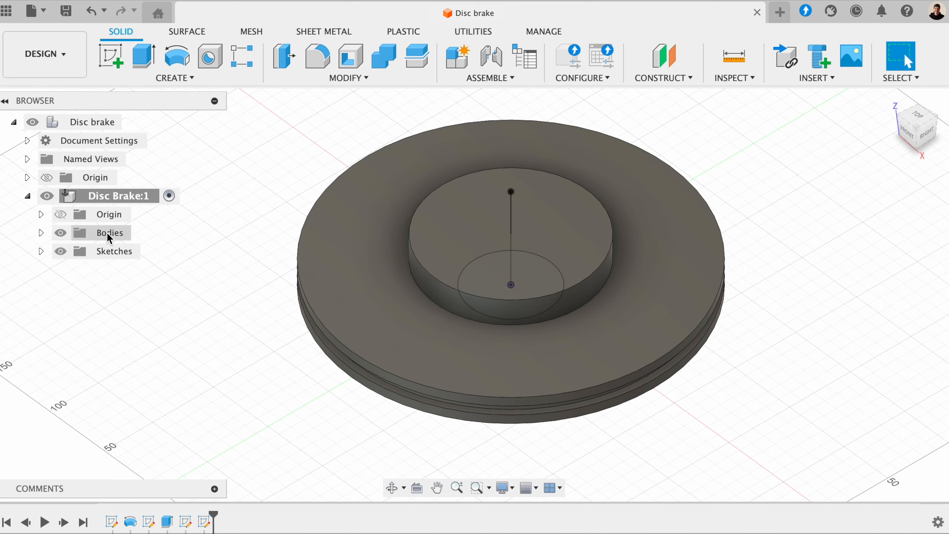
left_click(40, 233)
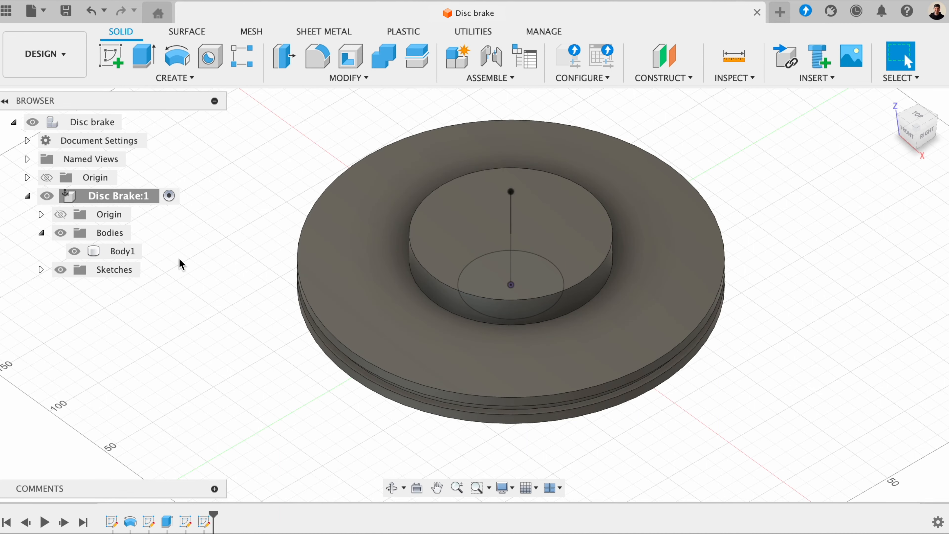
left_click(79, 255)
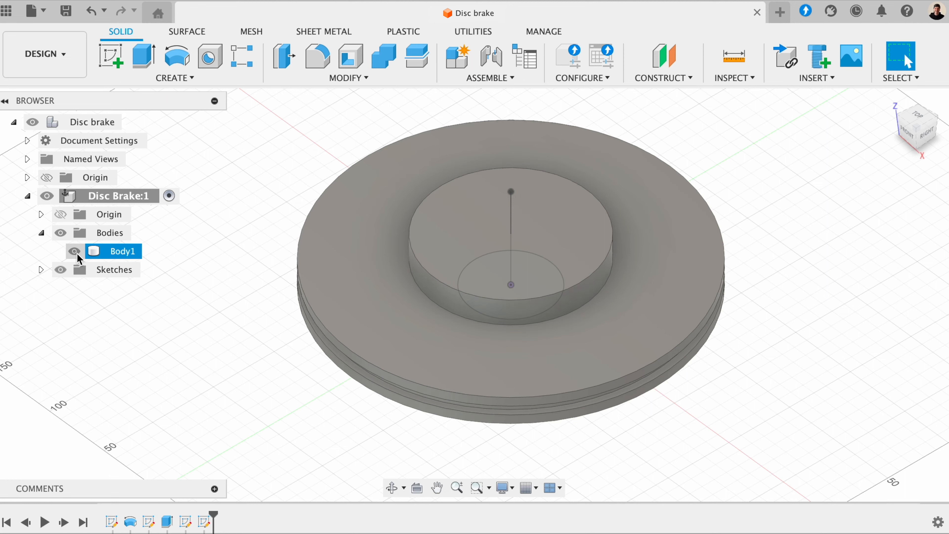
left_click(76, 254)
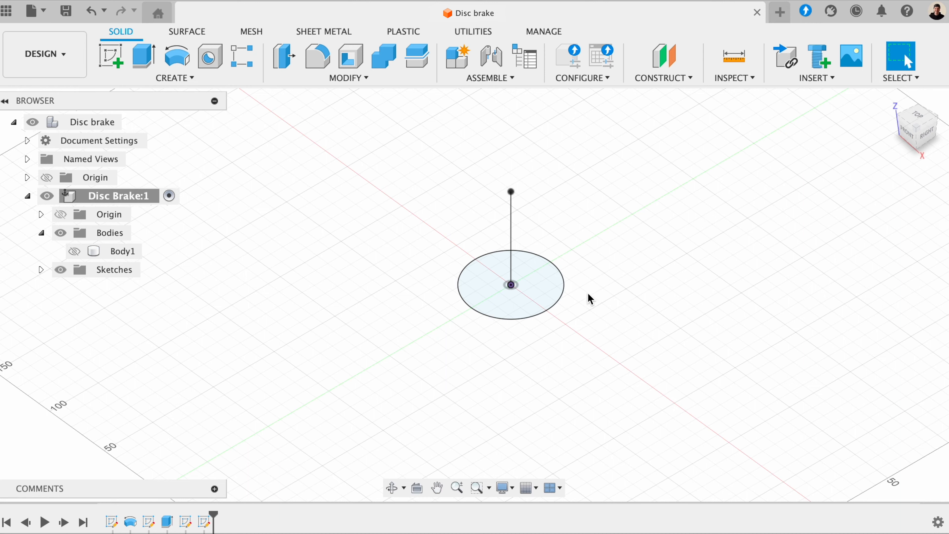
Sweep the 65 mm circle along the vertical line as a Cut through the redisplayed Body1
left_click(198, 82)
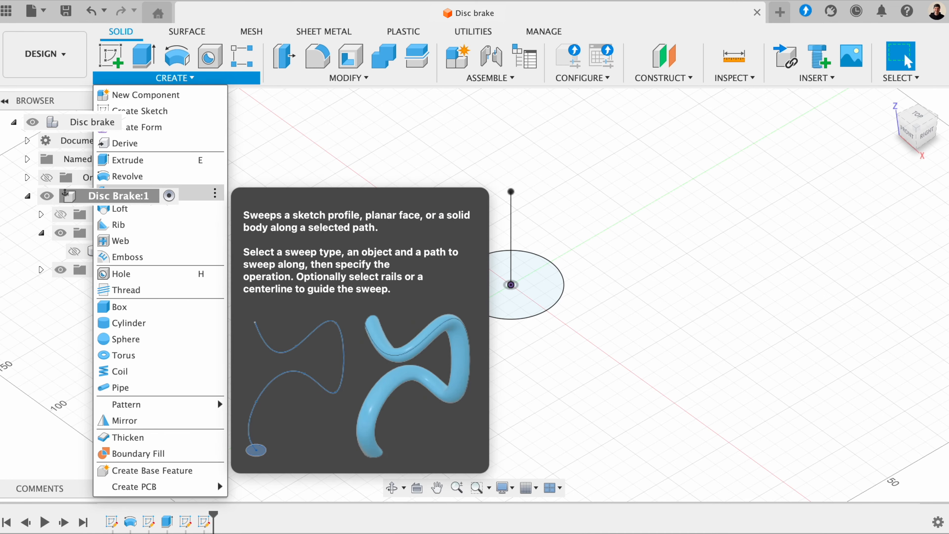
left_click(150, 193)
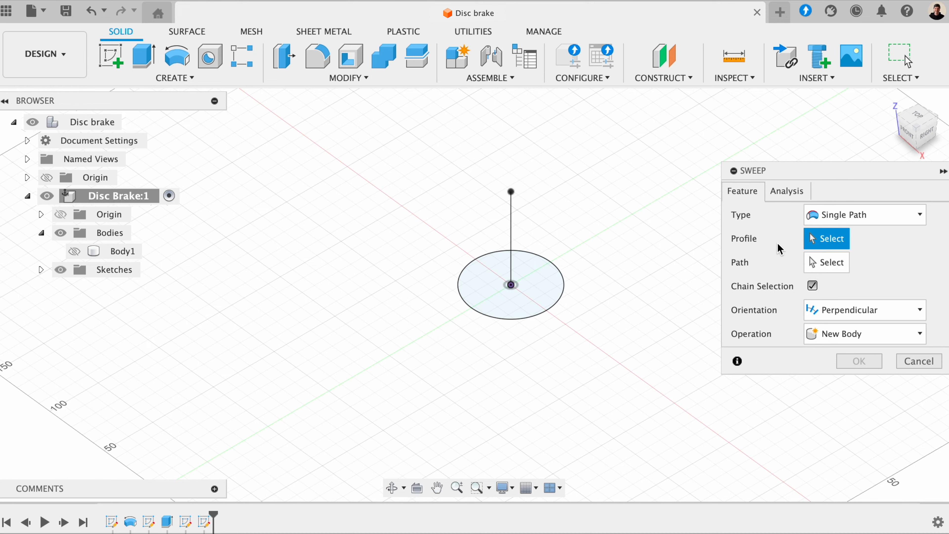
left_click(558, 275)
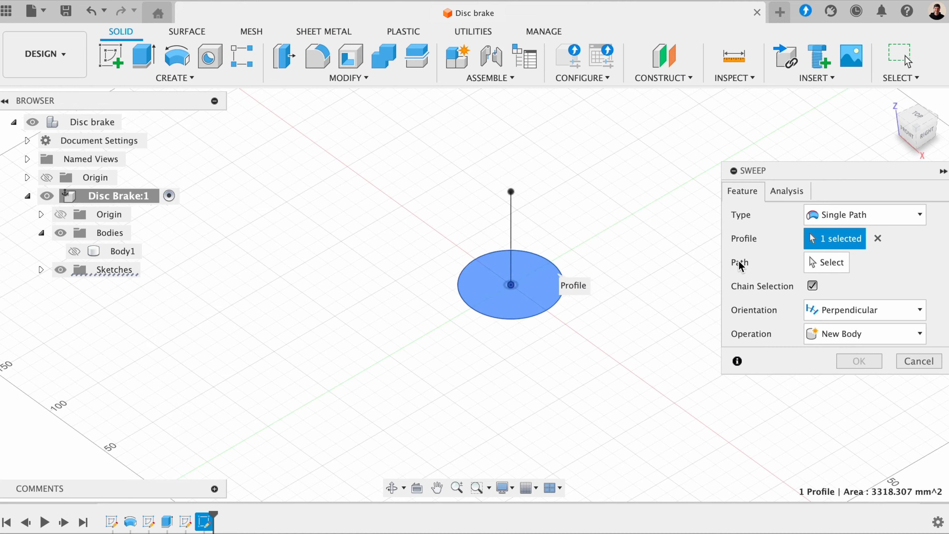
left_click(818, 265)
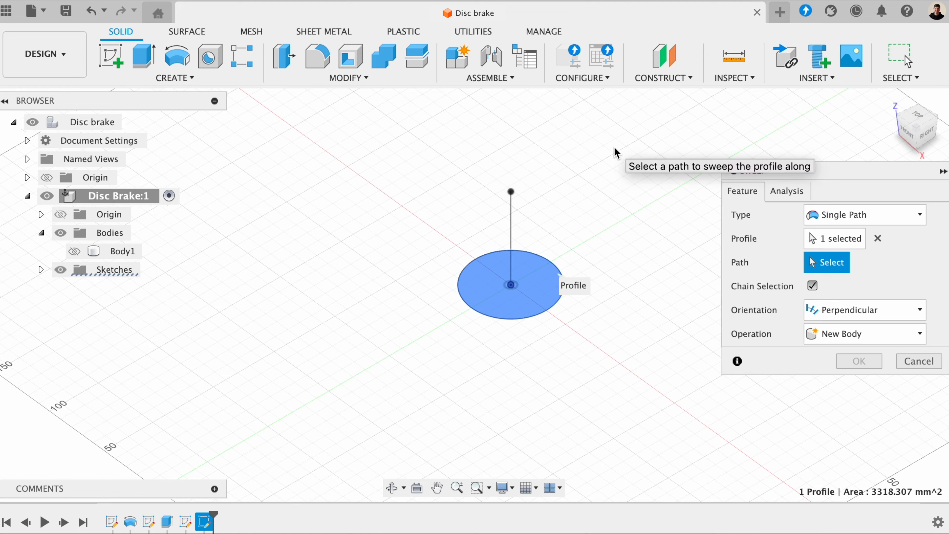
left_click(511, 212)
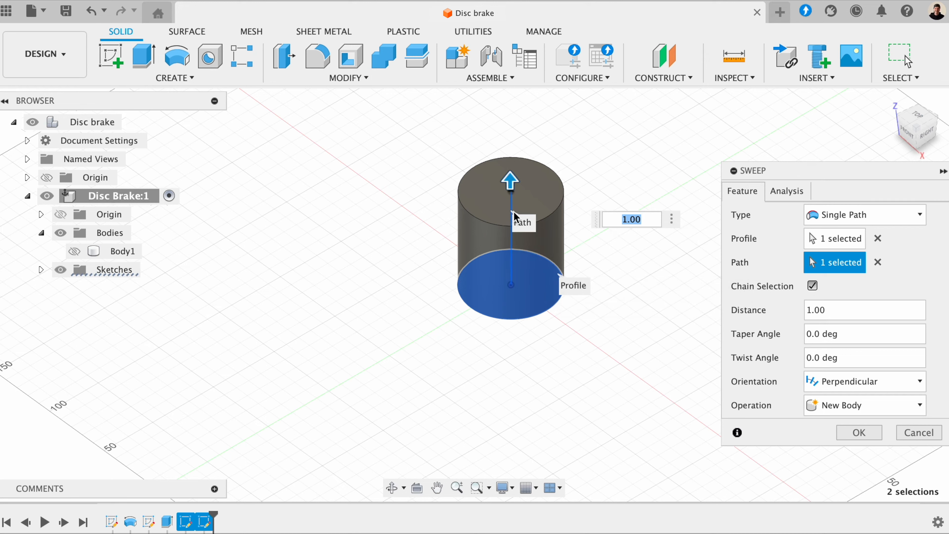
left_click(78, 253)
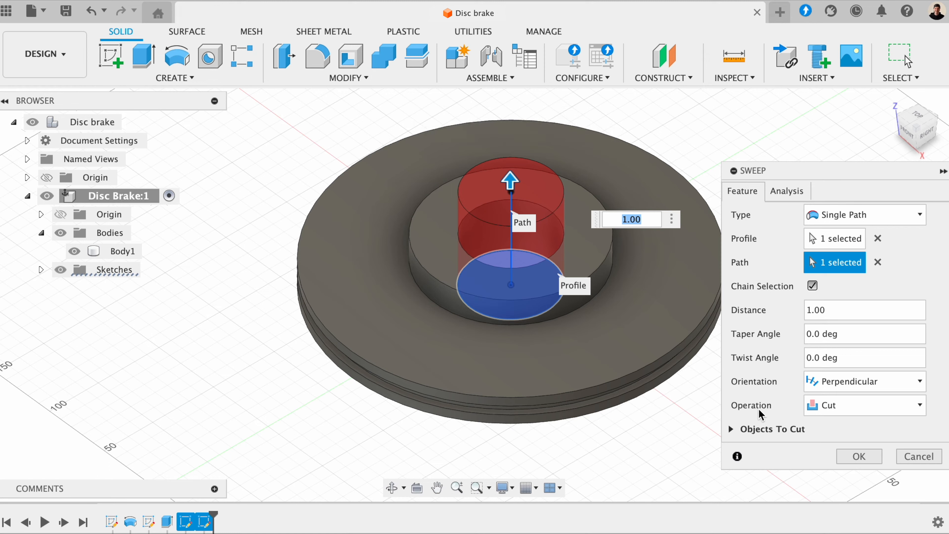
left_click(855, 409)
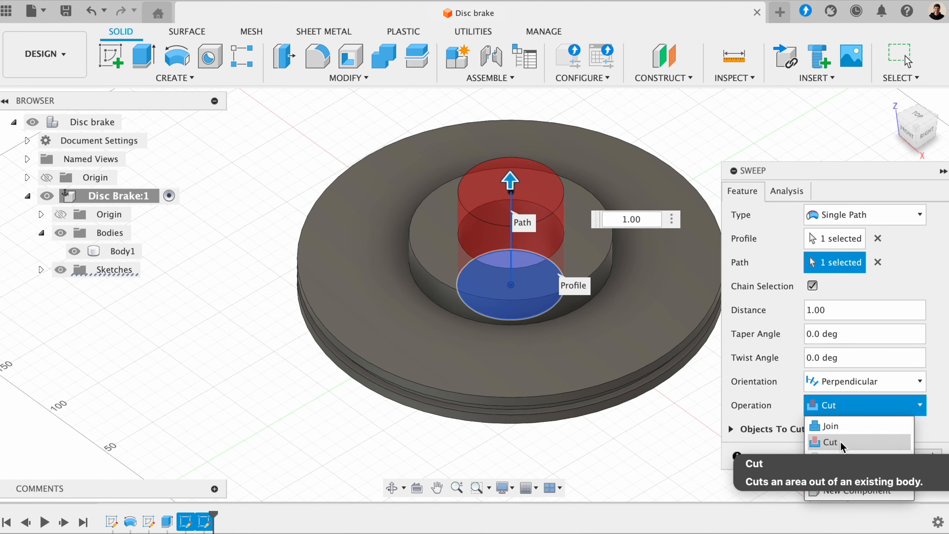
left_click(812, 405)
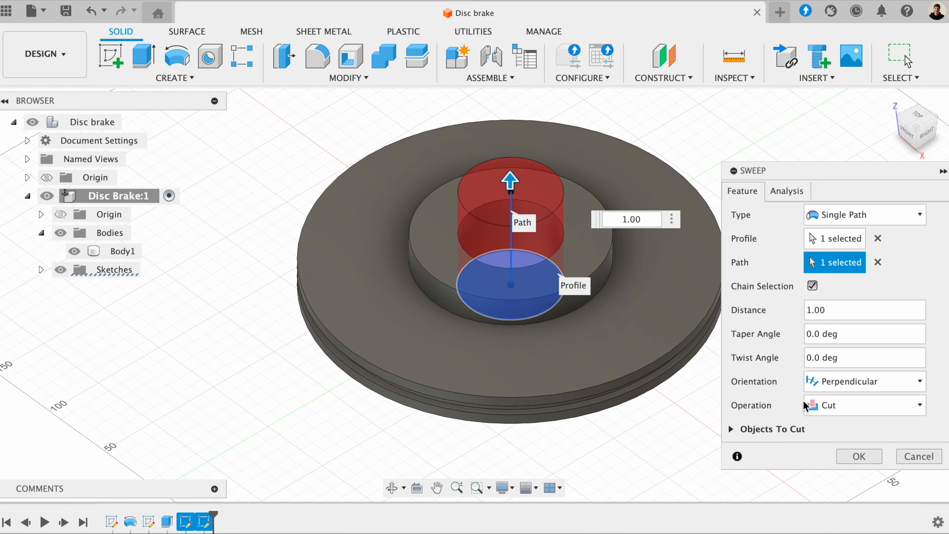
left_click(857, 457)
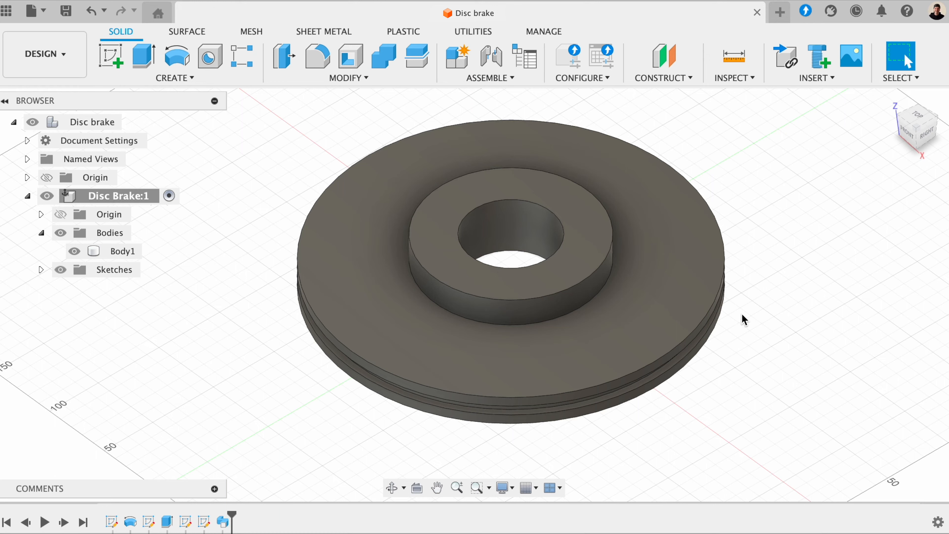
Create a new sketch on the ring-shaped top face of the hub
left_click(598, 237)
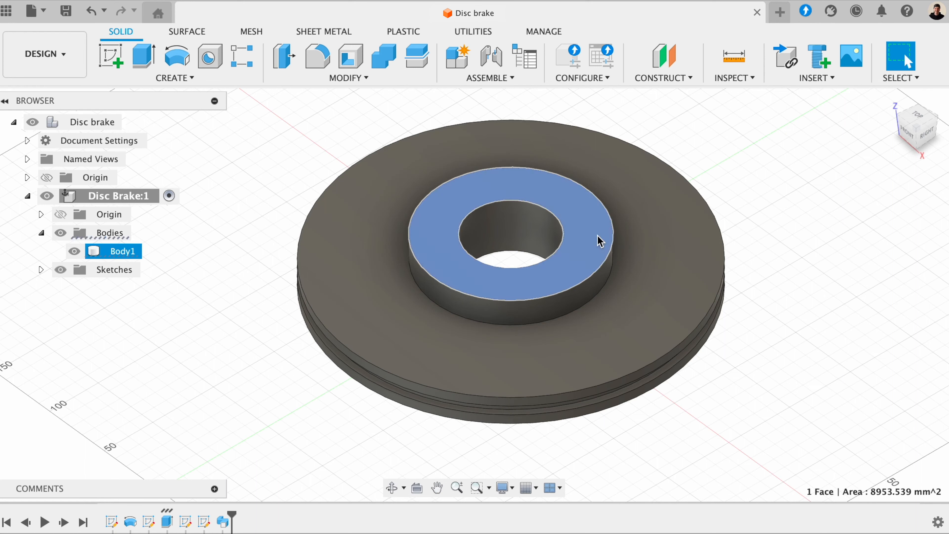
left_click(119, 67)
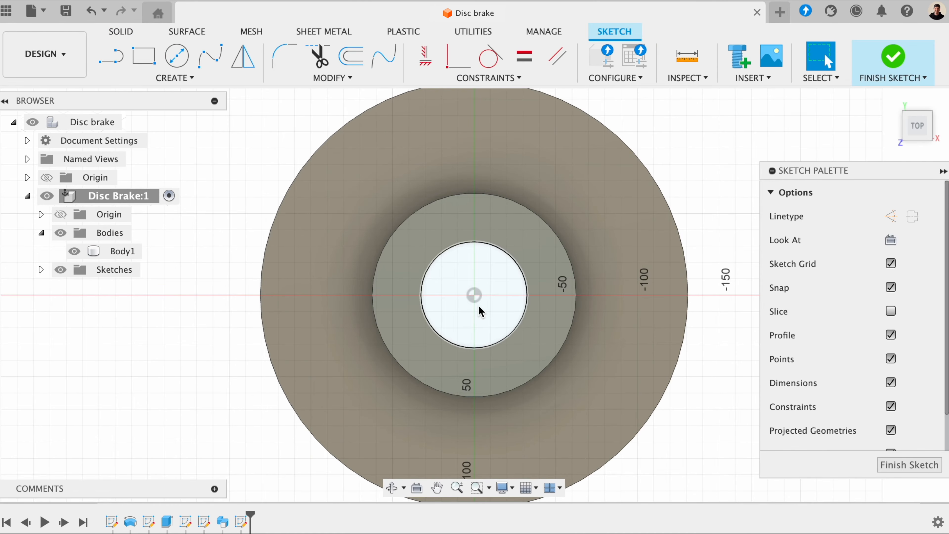
scroll(476, 303, "up", 2)
scroll(474, 298, "up", 1)
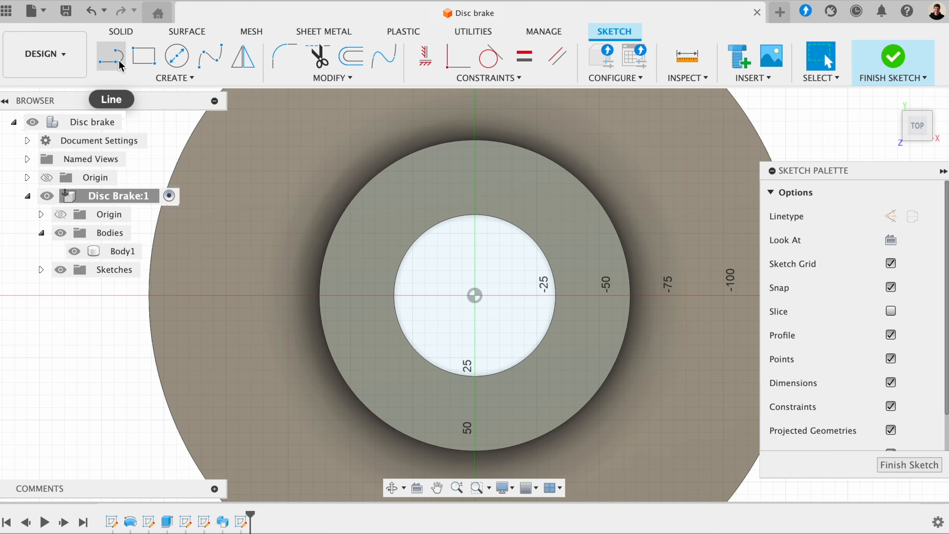
Draw a 30 mm vertical line from the bore's edge to the hub's outer edge and convert it to a construction line
left_click(119, 64)
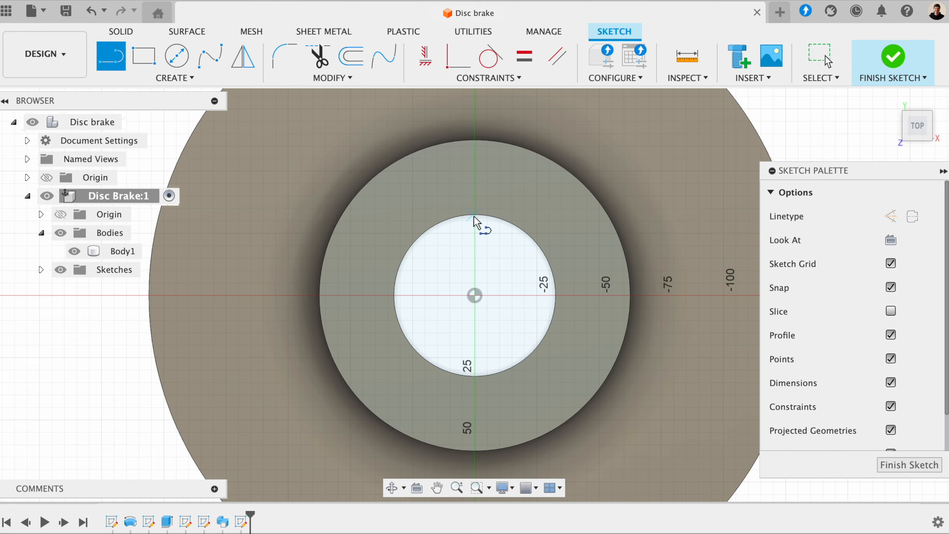
scroll(475, 221, "up", 5)
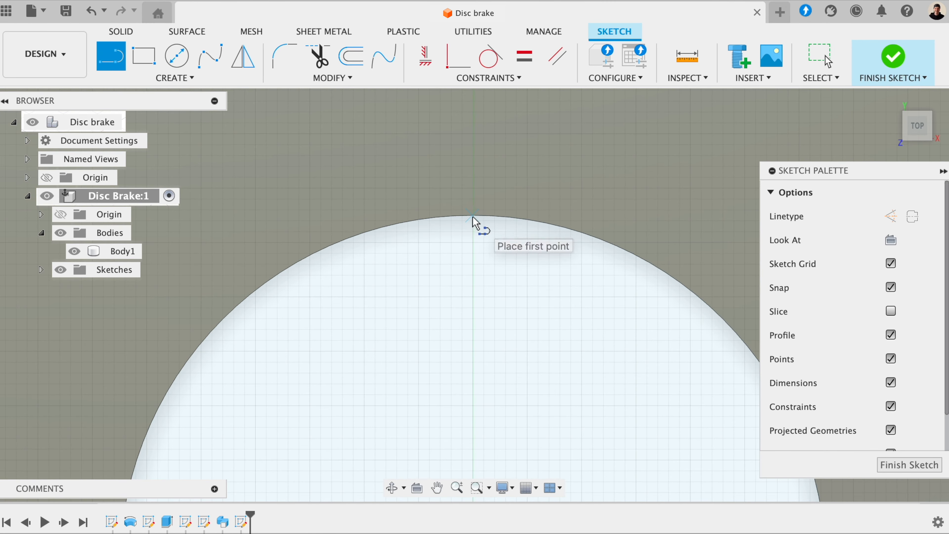
left_click(473, 216)
middle_click_drag(476, 193, 474, 257)
middle_click_drag(470, 174, 474, 238)
middle_click_drag(482, 190, 478, 231)
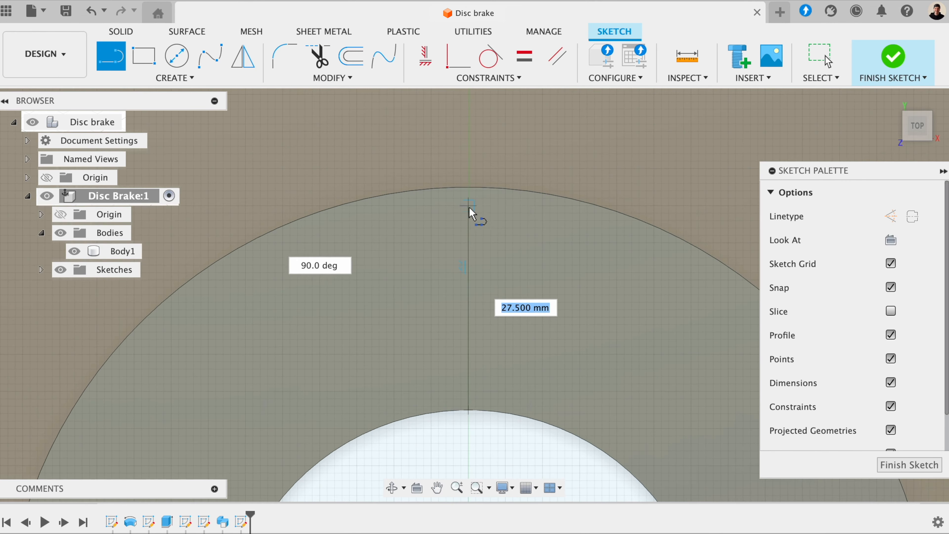
scroll(468, 207, "up", 3)
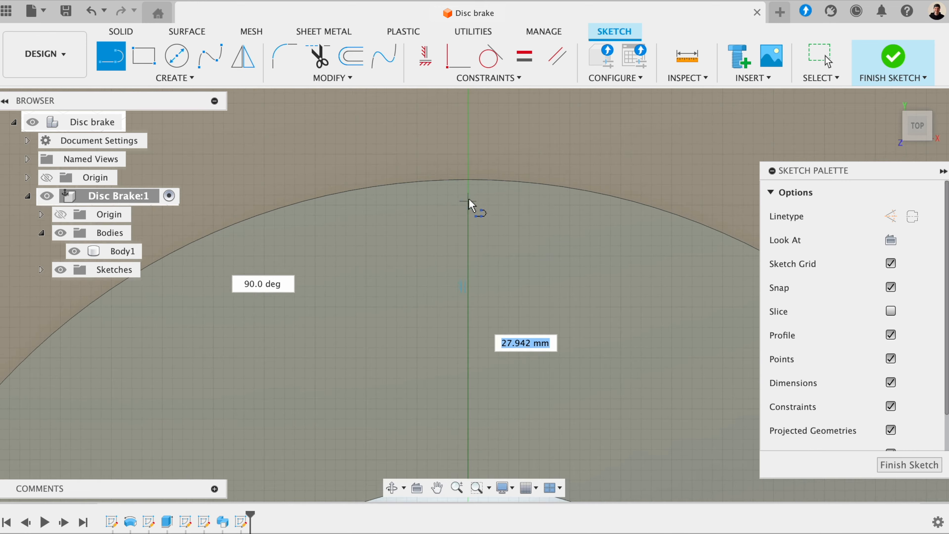
double_click(468, 175)
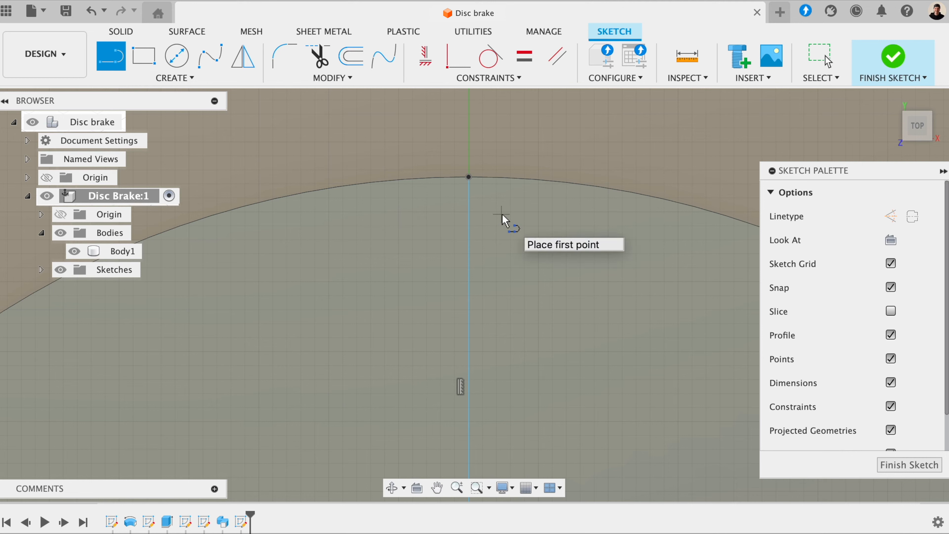
key("Escape")
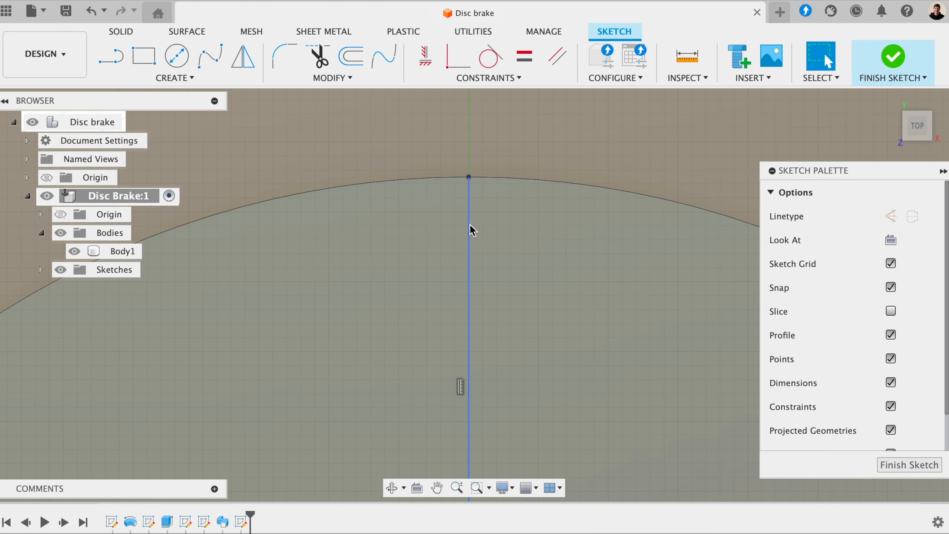
left_click(469, 225)
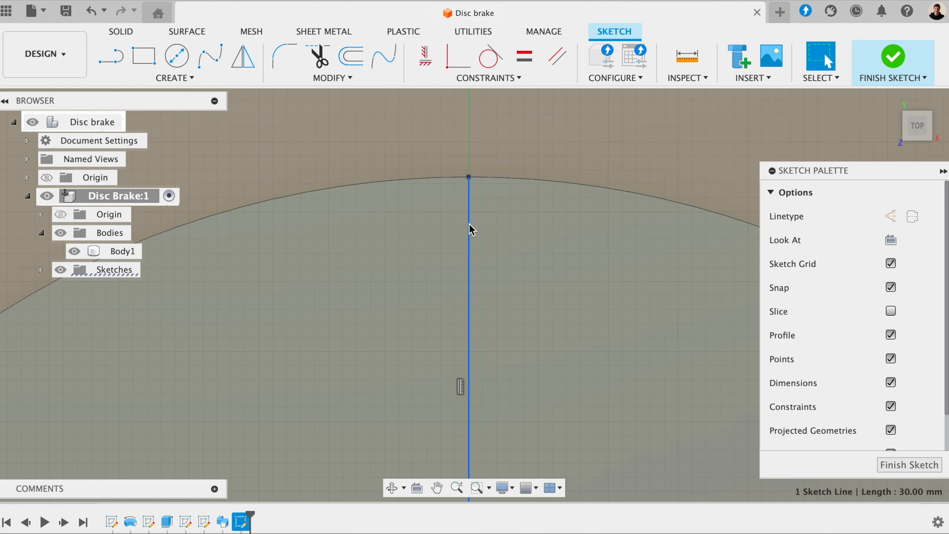
key("x")
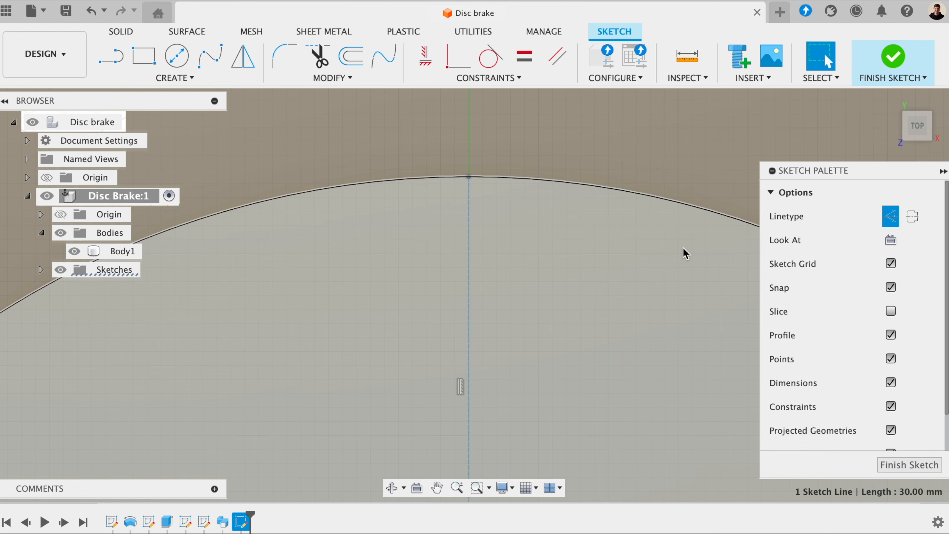
Draw a 13.8 mm diameter circle centred on the construction line's midpoint and finish the sketch
scroll(602, 271, "down", 4)
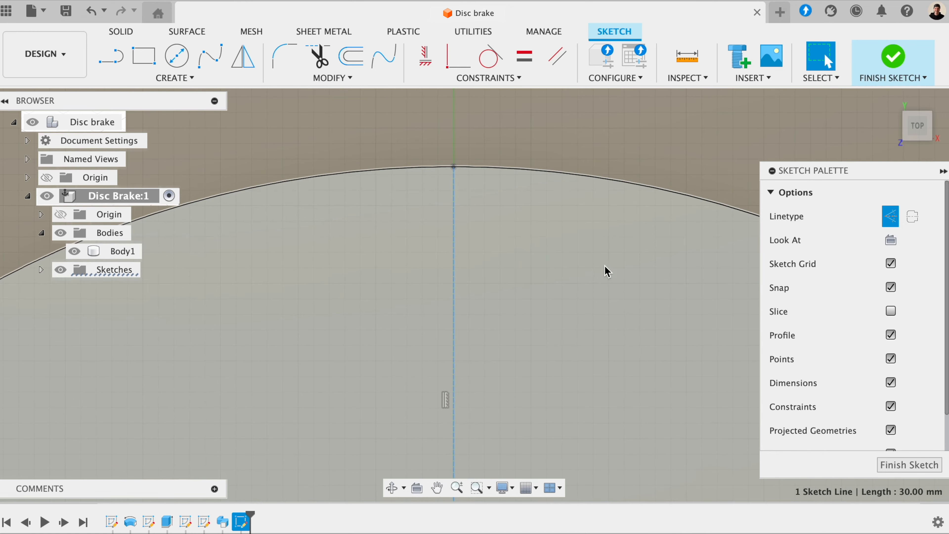
scroll(602, 271, "down", 2)
middle_click_drag(607, 269, 564, 218)
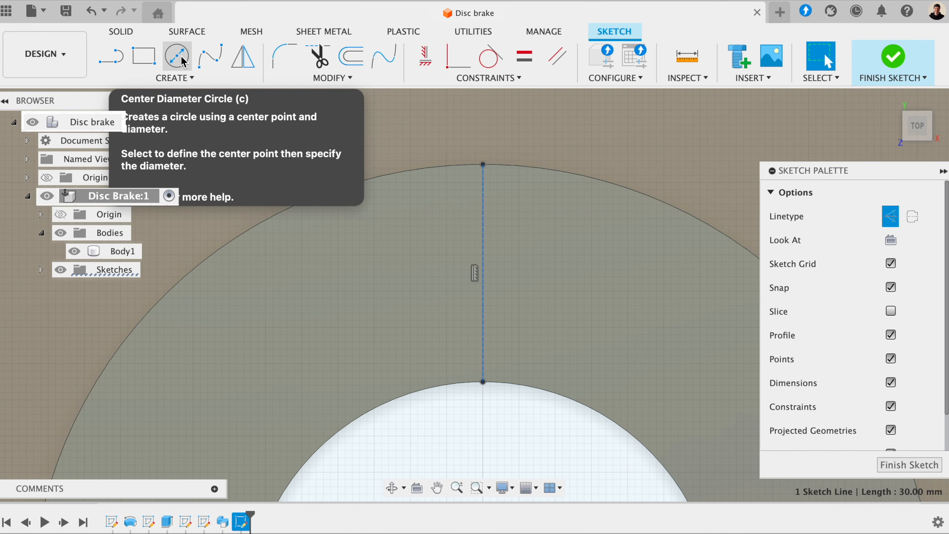
left_click(183, 61)
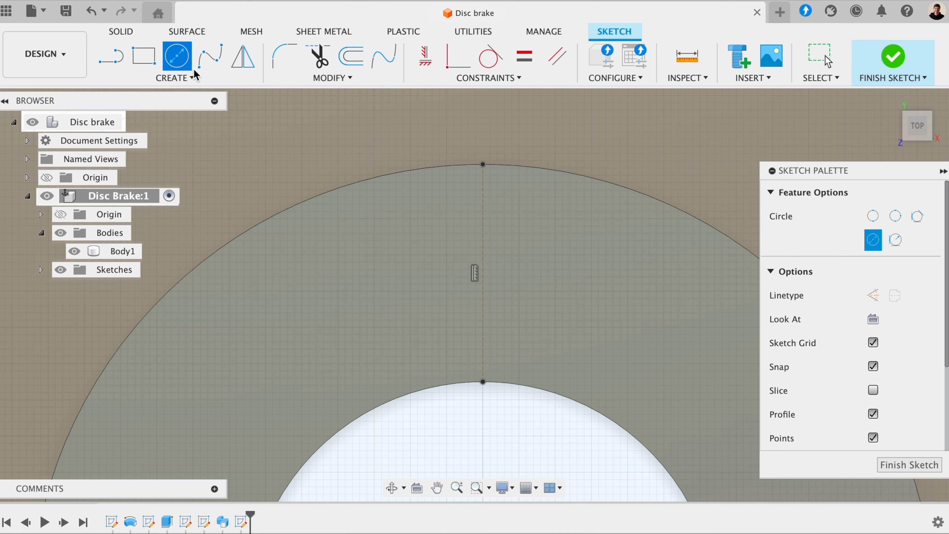
left_click(483, 274)
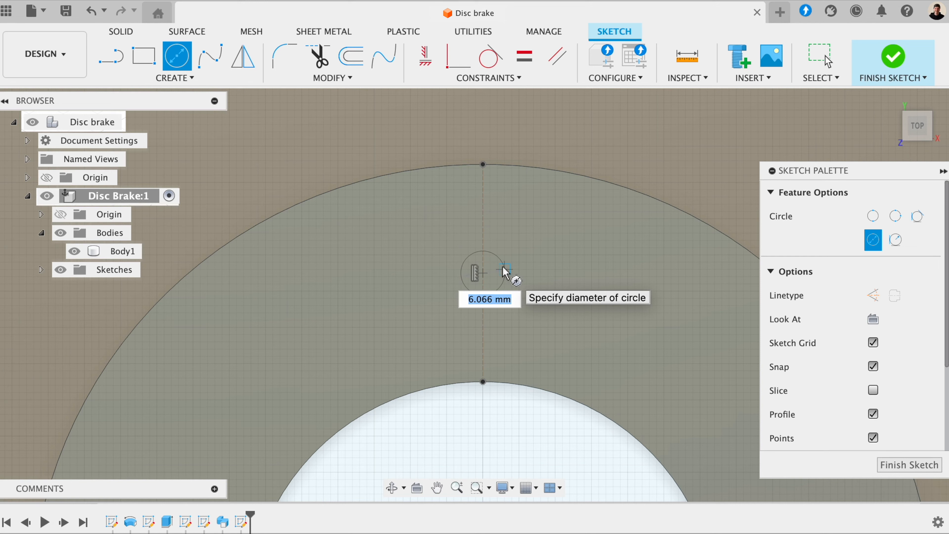
type("13.8")
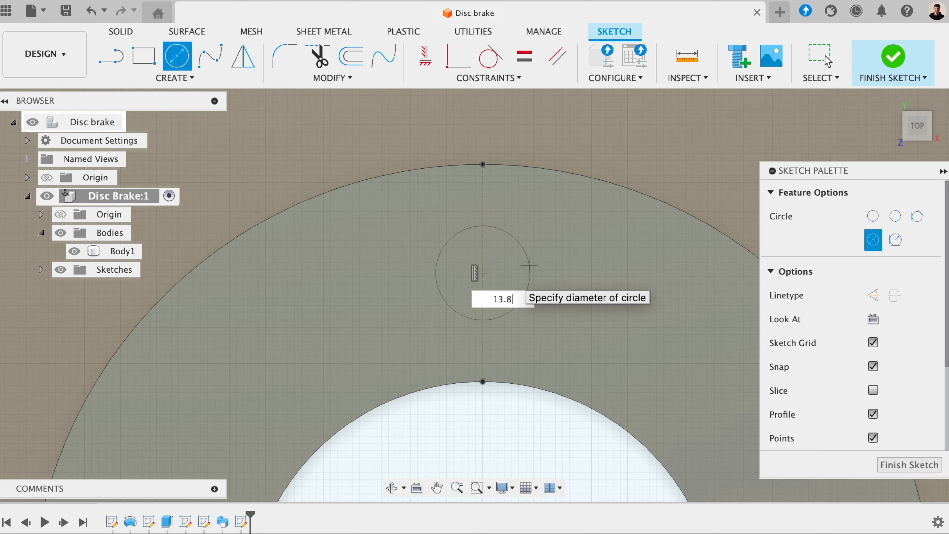
key("Tab")
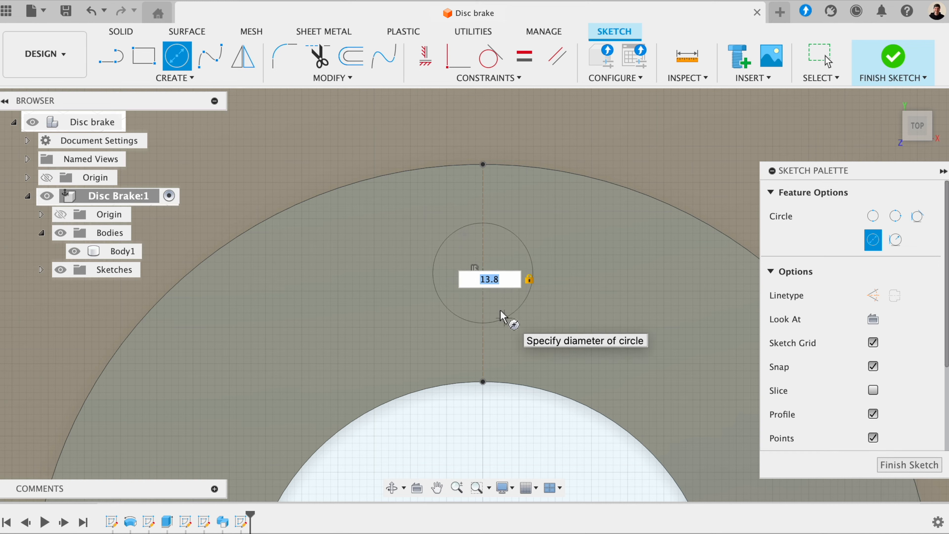
key("Return")
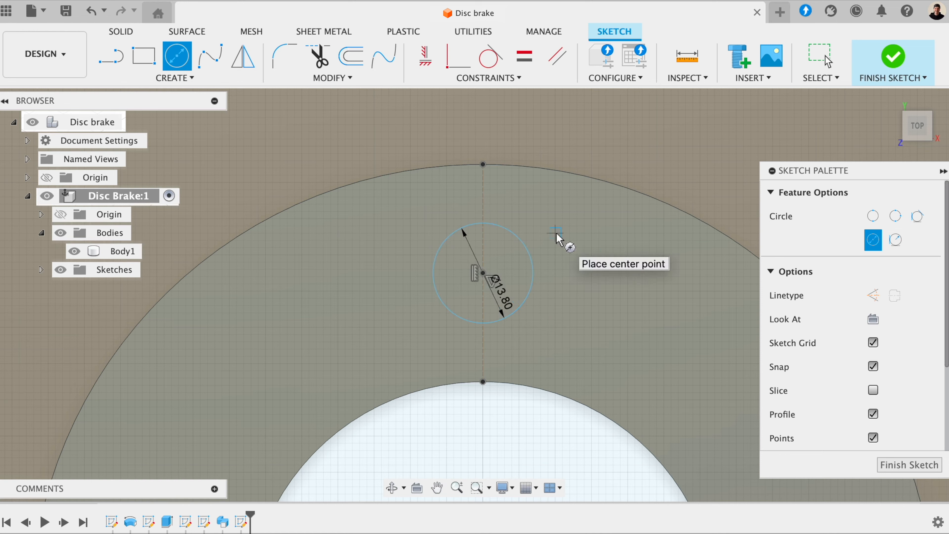
key("Escape")
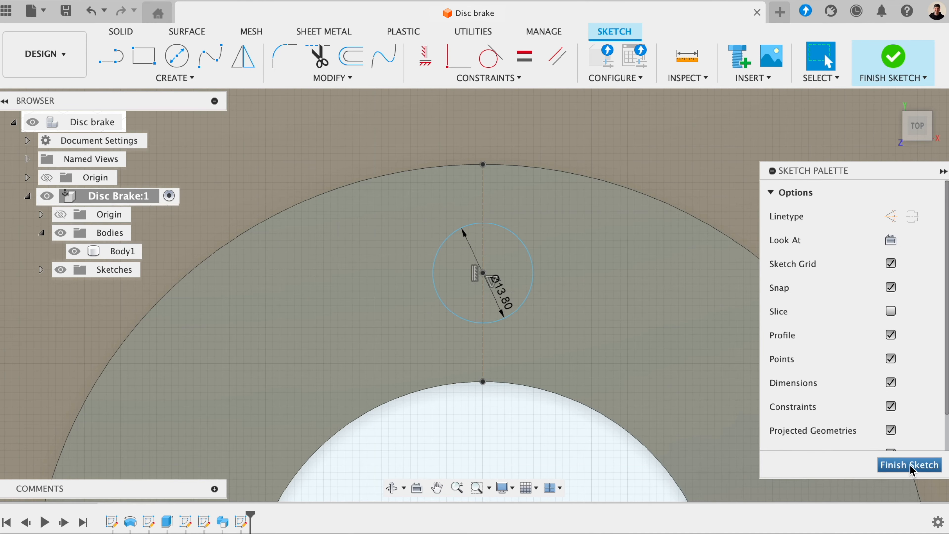
left_click(901, 465)
Extrude the 13.8 mm circle on the hub face by -100 mm as a Cut through the disc
scroll(638, 328, "down", 5)
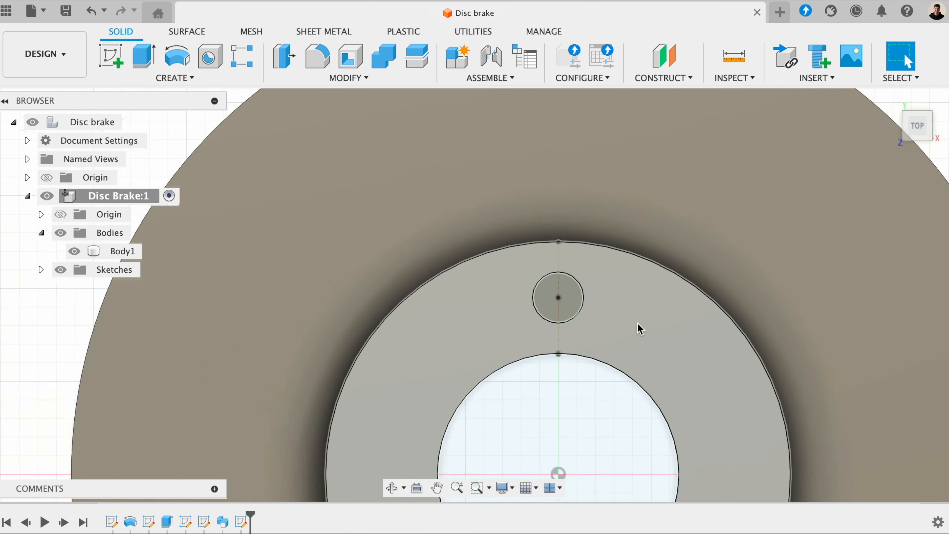
middle_click_drag(671, 309, 685, 218)
mouse_move(918, 145)
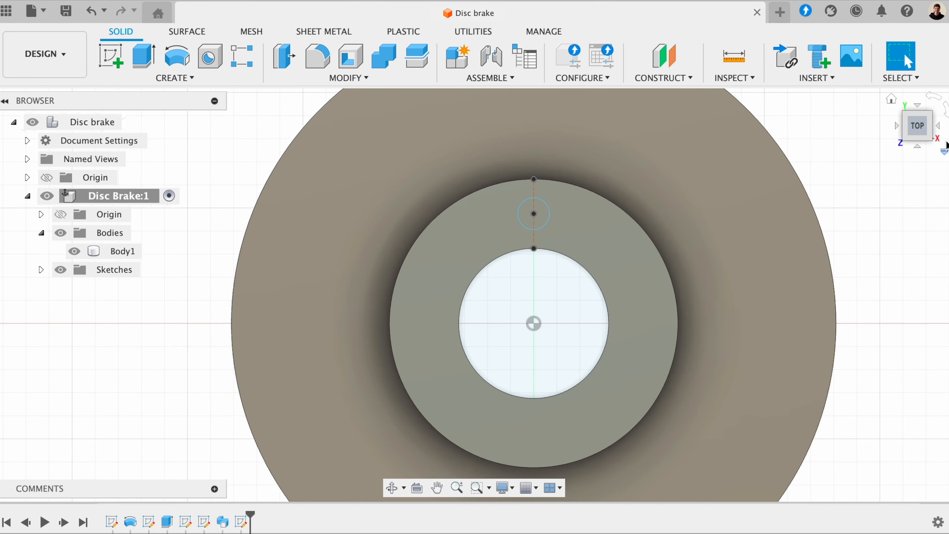
mouse_move(918, 146)
left_mouse_down()
mouse_move(907, 95)
mouse_move(890, 86)
mouse_move(903, 53)
left_mouse_up()
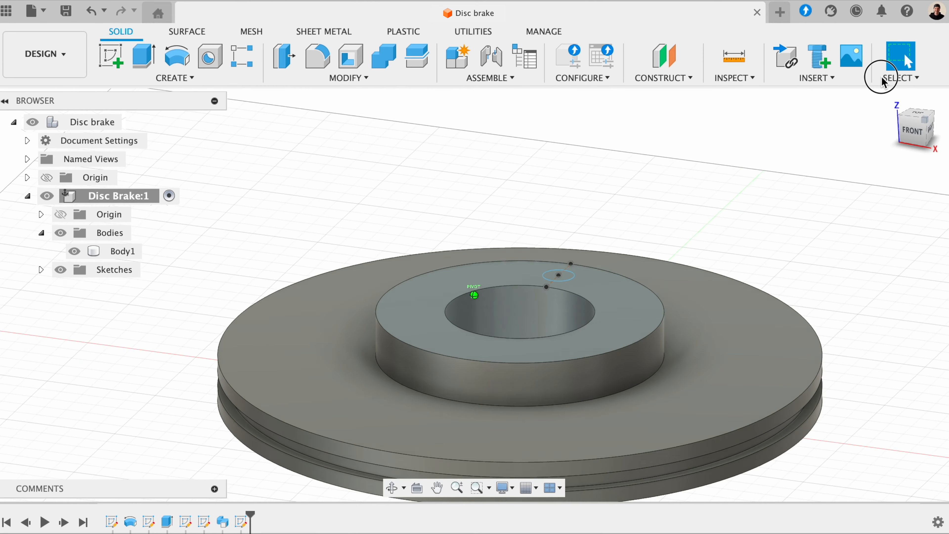
middle_click_drag(841, 163, 799, 121)
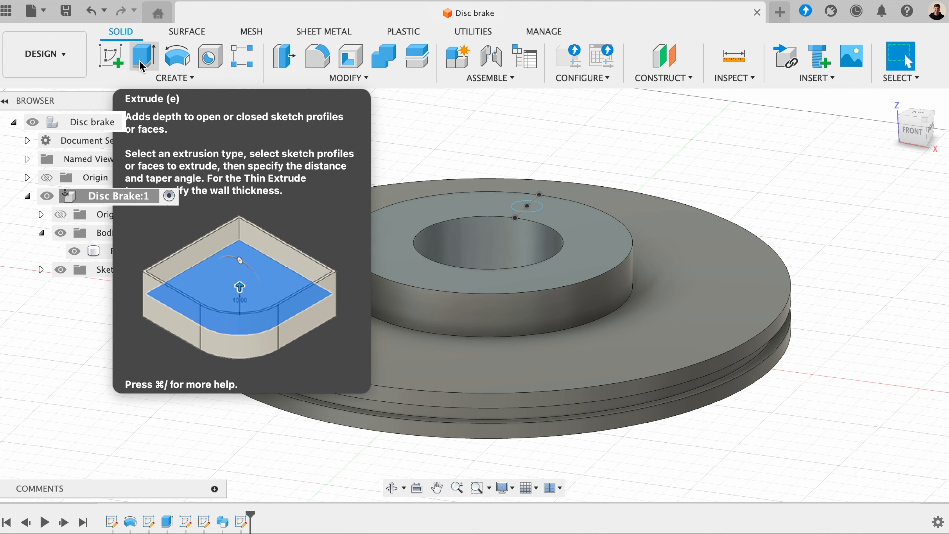
left_click(141, 64)
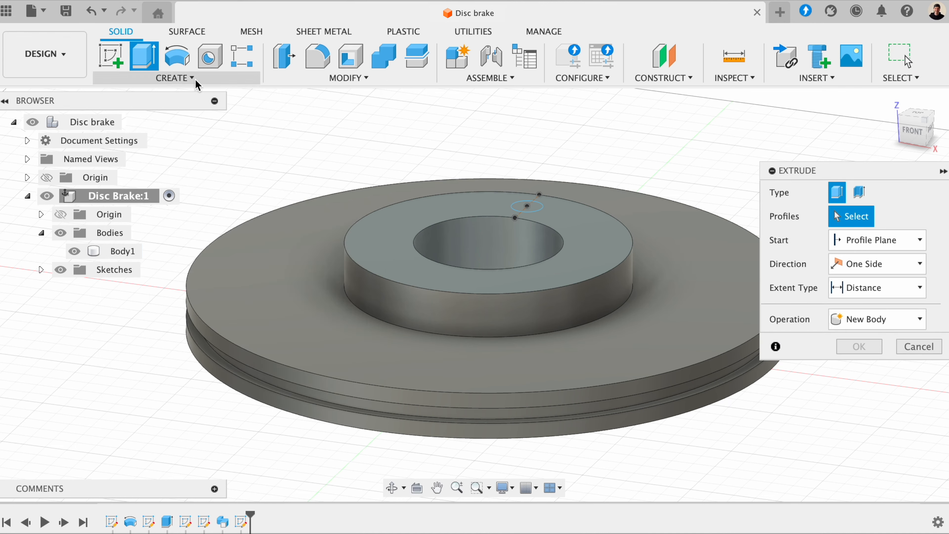
left_click(531, 208)
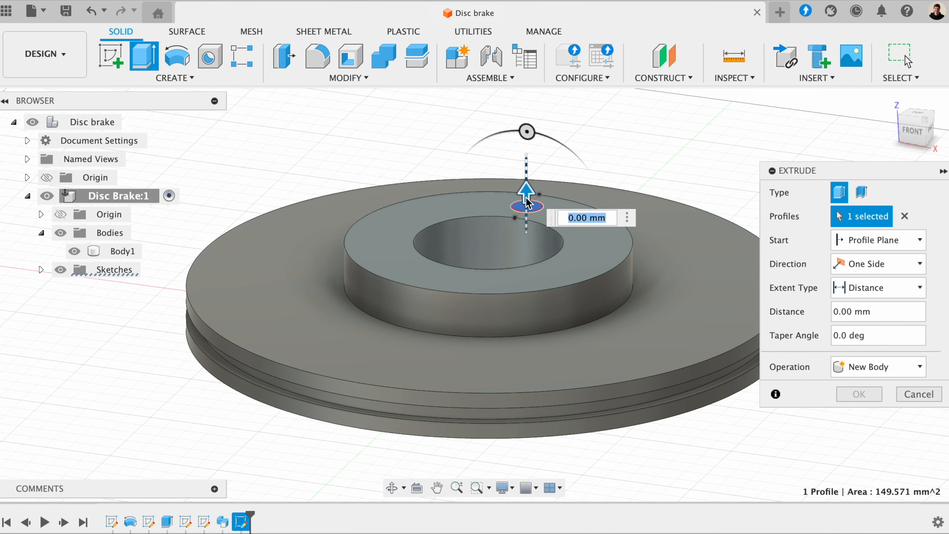
left_click_drag(525, 190, 537, 403)
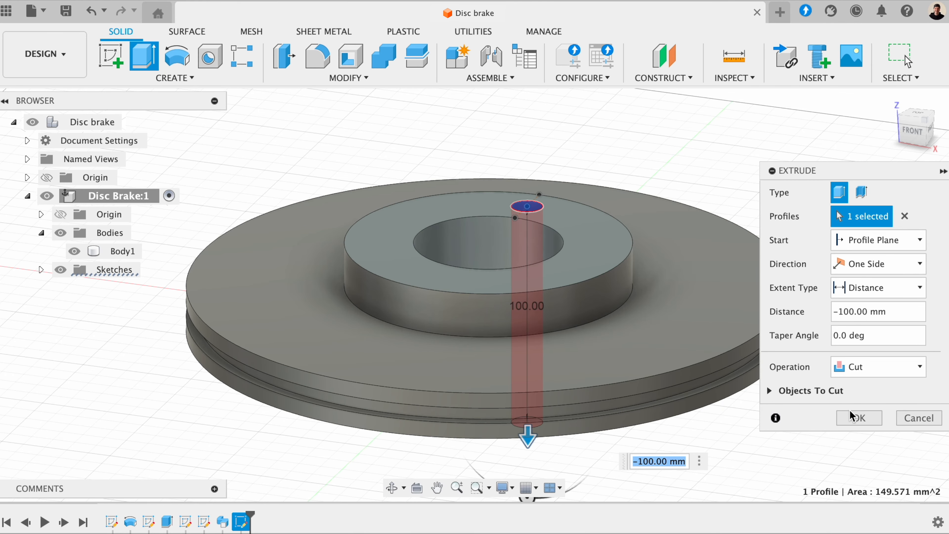
left_click(850, 425)
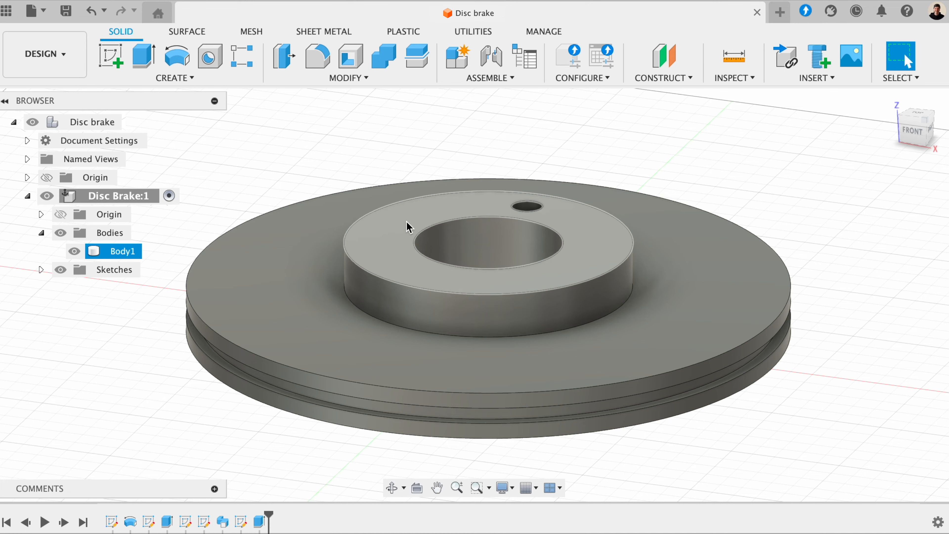
Start a circular pattern with the object type Features and choose the hub hole's extruded cut as its object
left_click(206, 78)
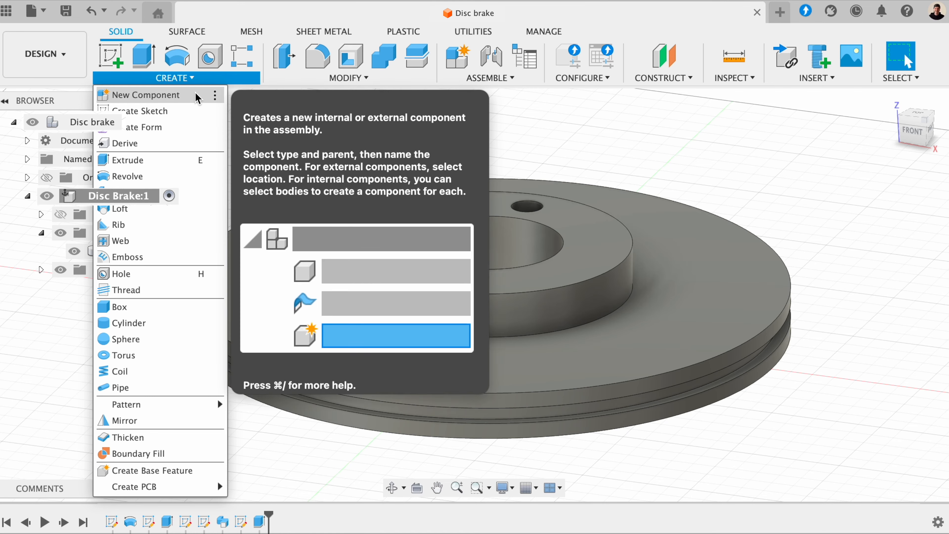
mouse_move(218, 404)
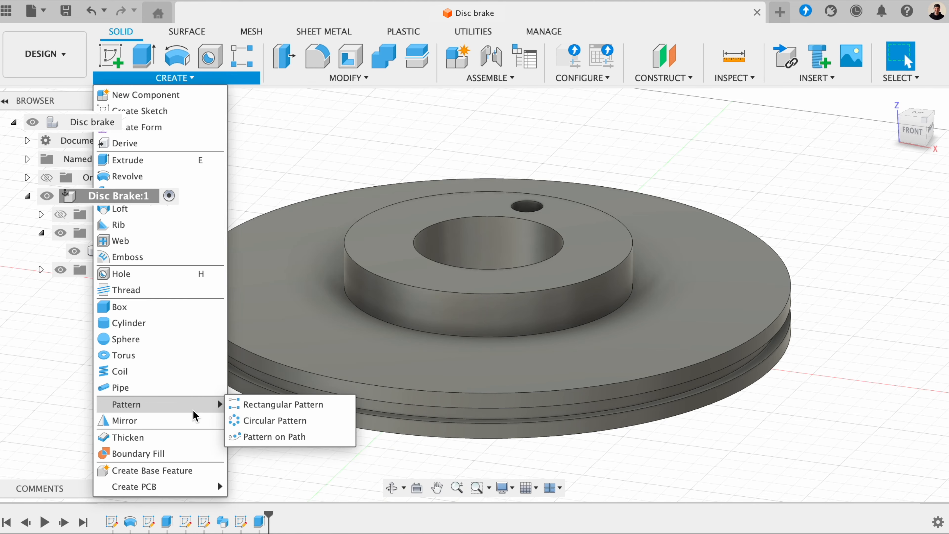
left_click(251, 424)
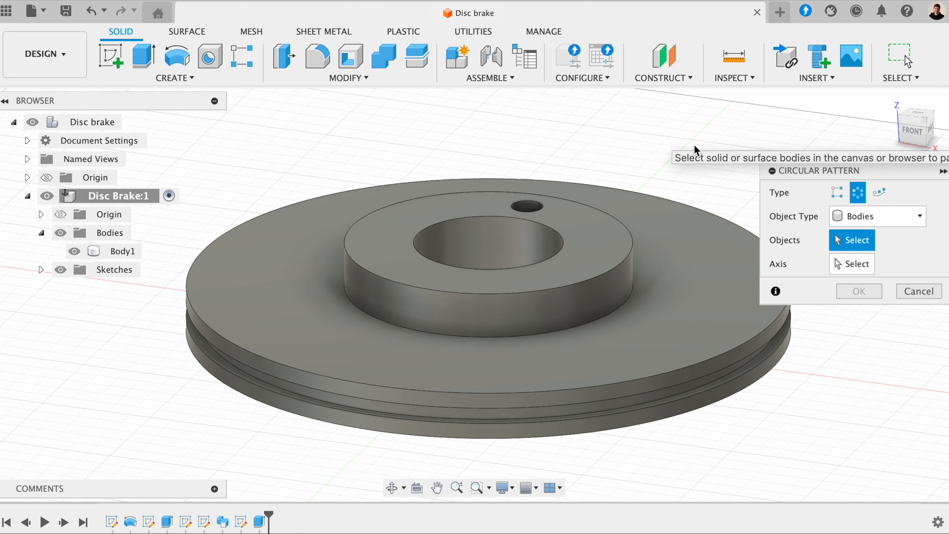
left_click(852, 219)
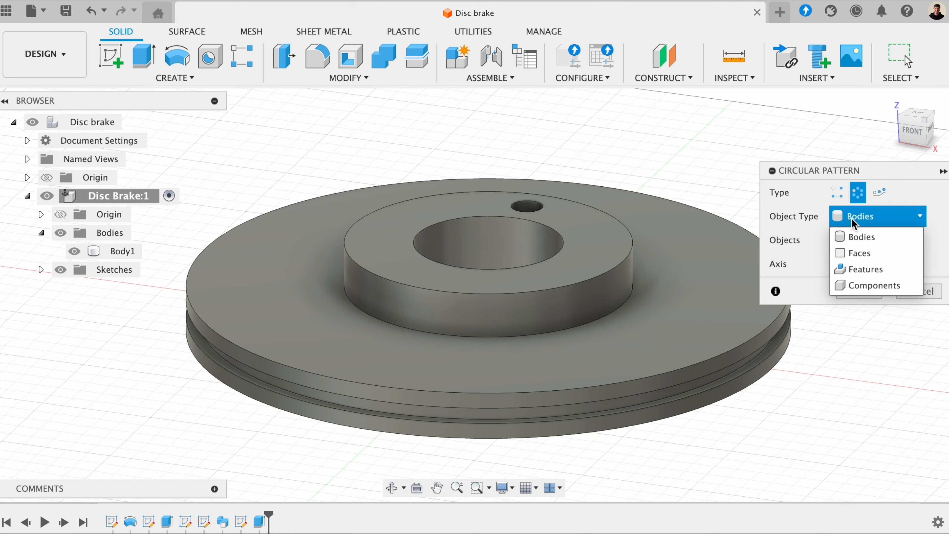
left_click(865, 270)
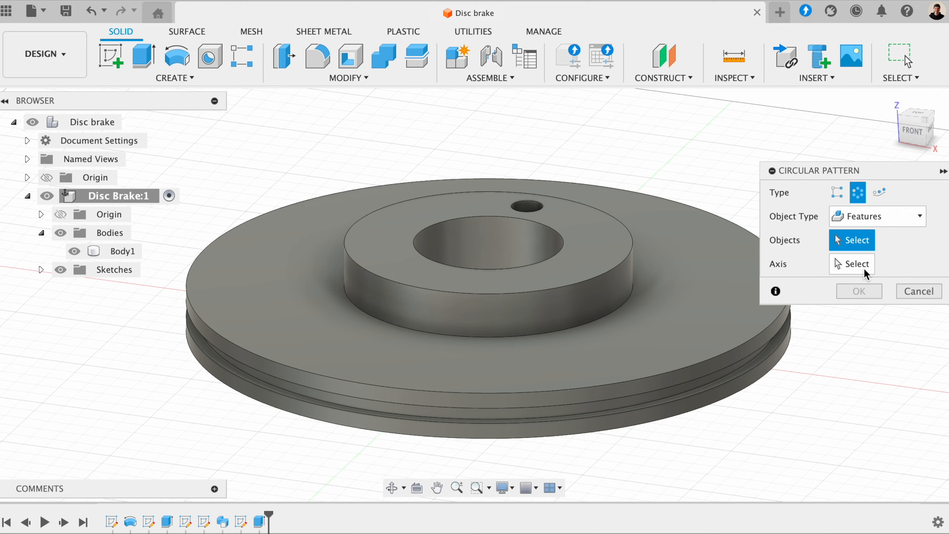
left_click(260, 521)
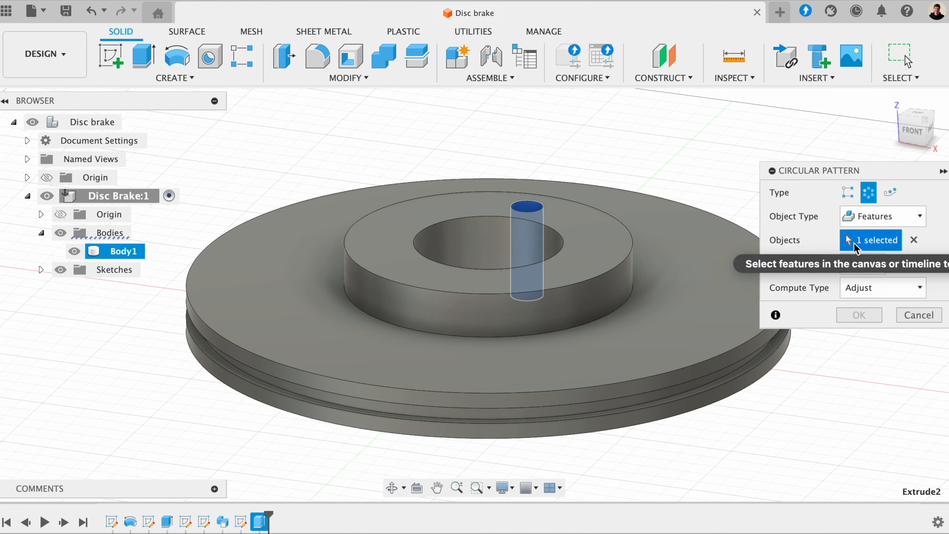
Set the vertical axis through the bore's centre as pattern axis with a quantity of 4 and create the full circular pattern
left_click(860, 265)
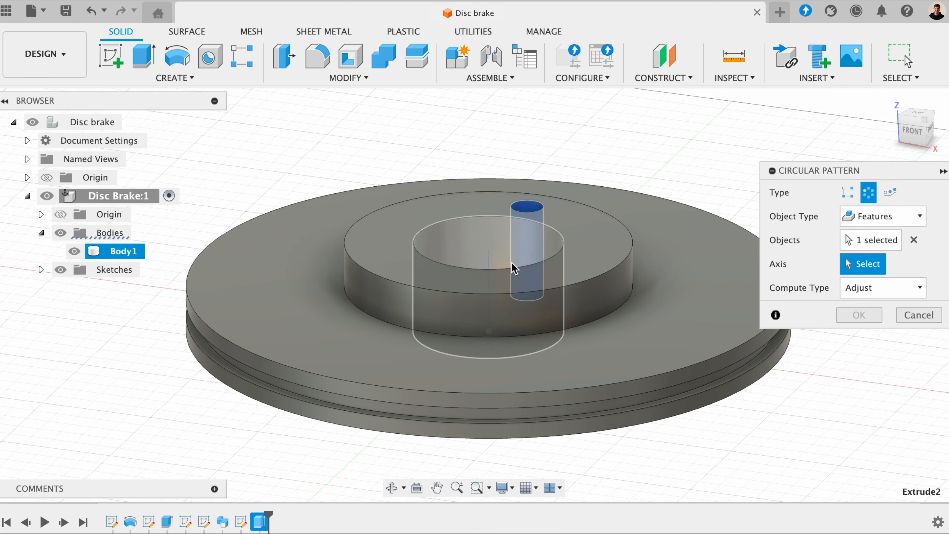
left_click(490, 258)
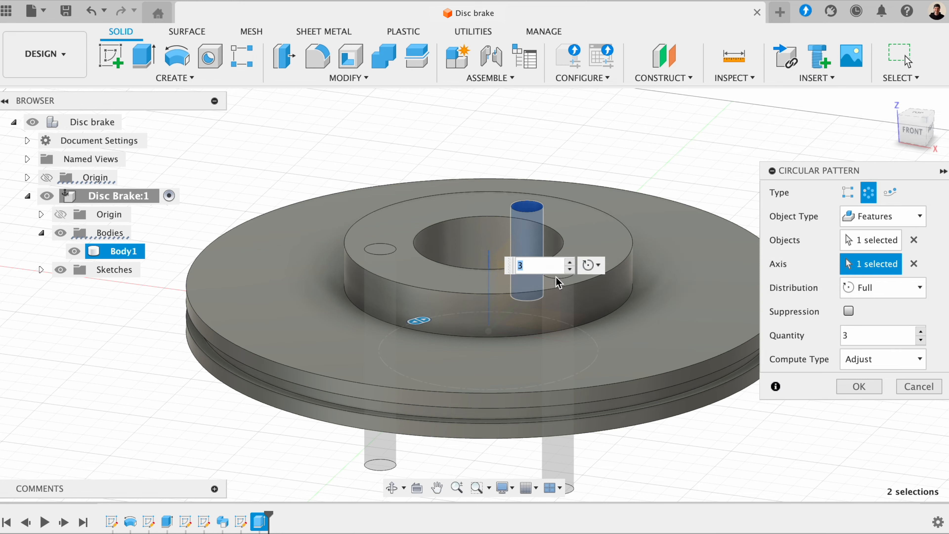
left_click(519, 266)
type("4")
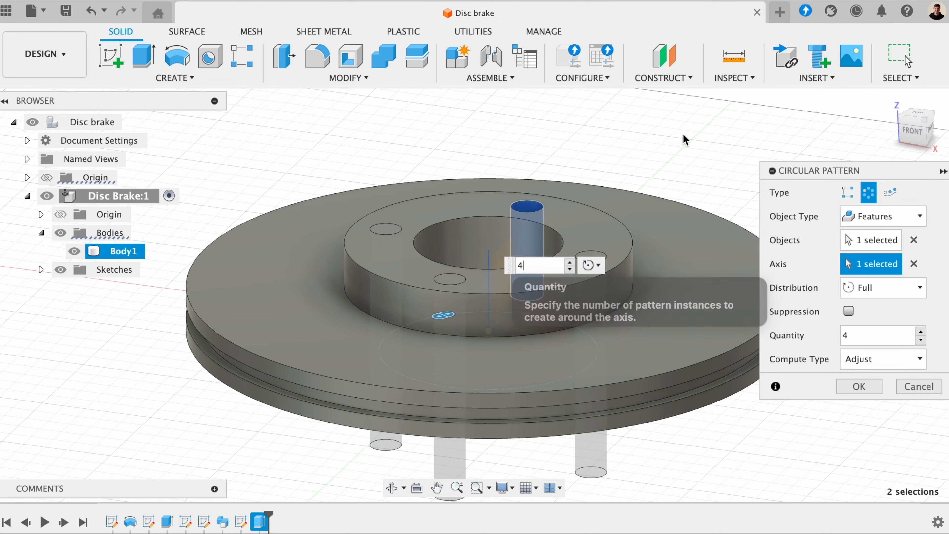
left_click_drag(912, 126, 917, 168)
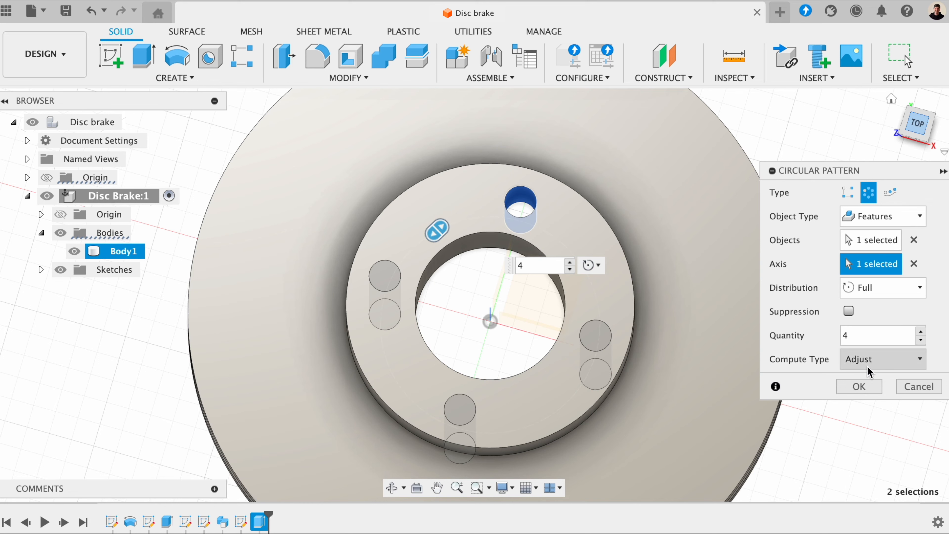
left_click(865, 391)
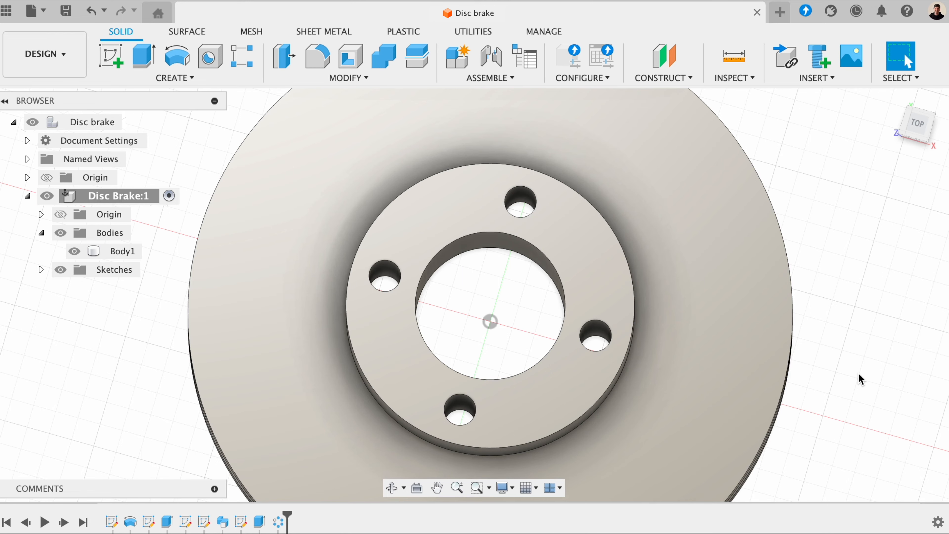
left_click(735, 357)
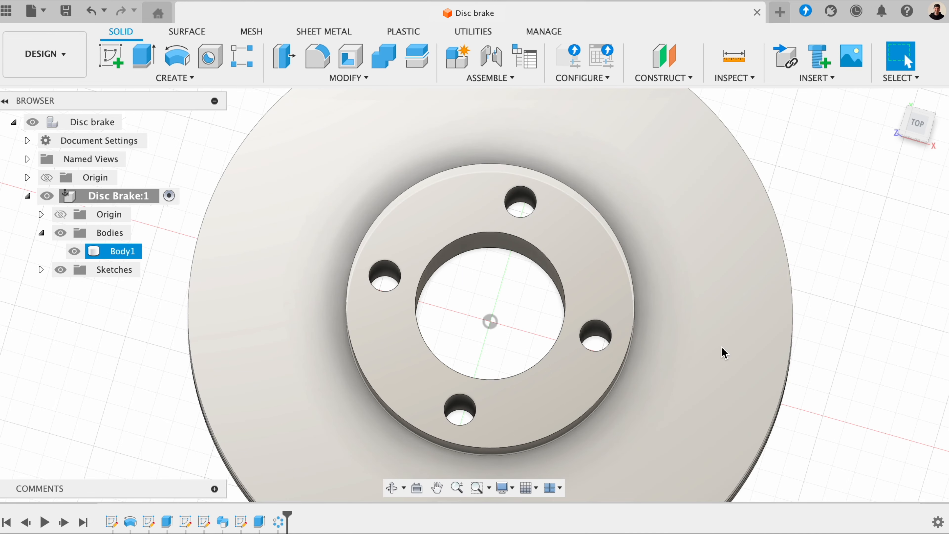
key("Escape")
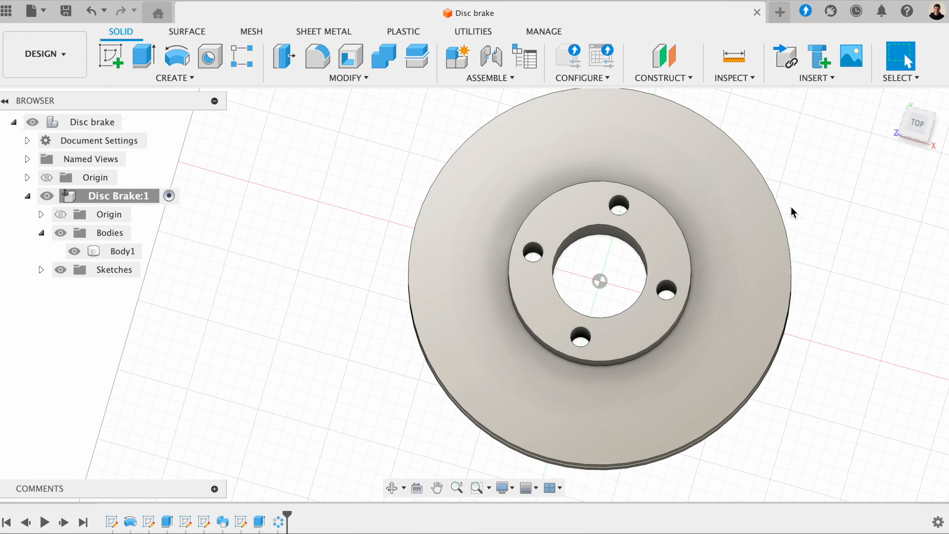
Start a constant-radius fillet and select the hub's outer top edge, the bore's top edge, the four hole edges and the hub's base edge
middle_click_drag(791, 207, 725, 223)
scroll(743, 201, "down", 2)
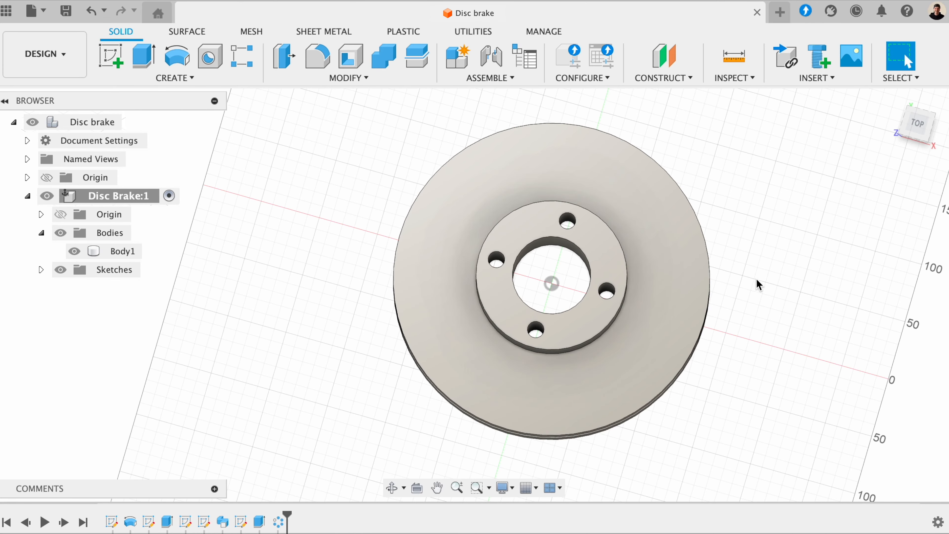
middle_click_drag(751, 279, 742, 240, "shift")
scroll(724, 301, "up", 5)
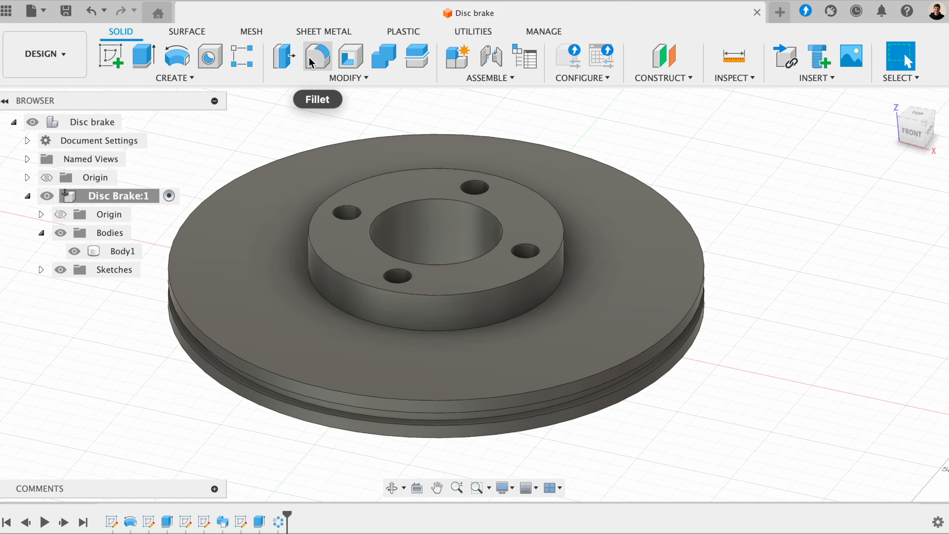
left_click(312, 60)
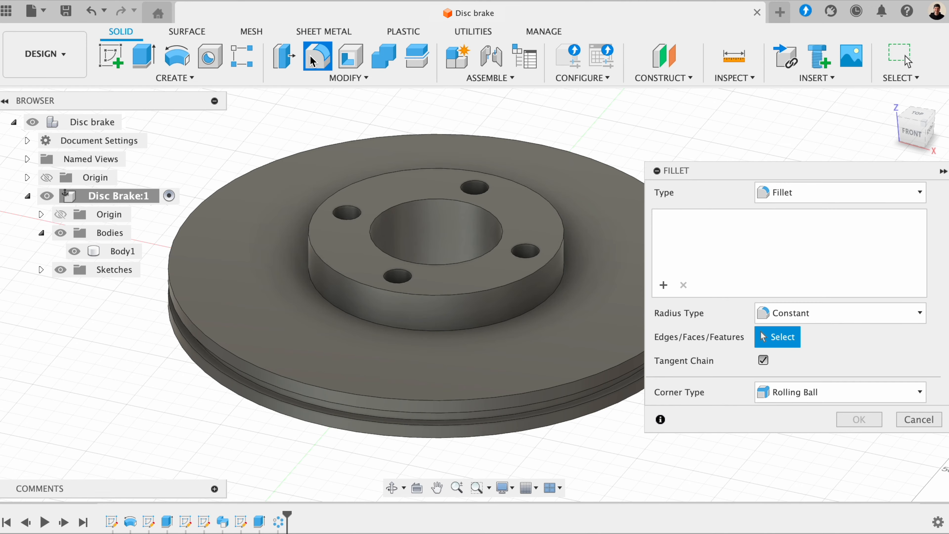
left_click(312, 222)
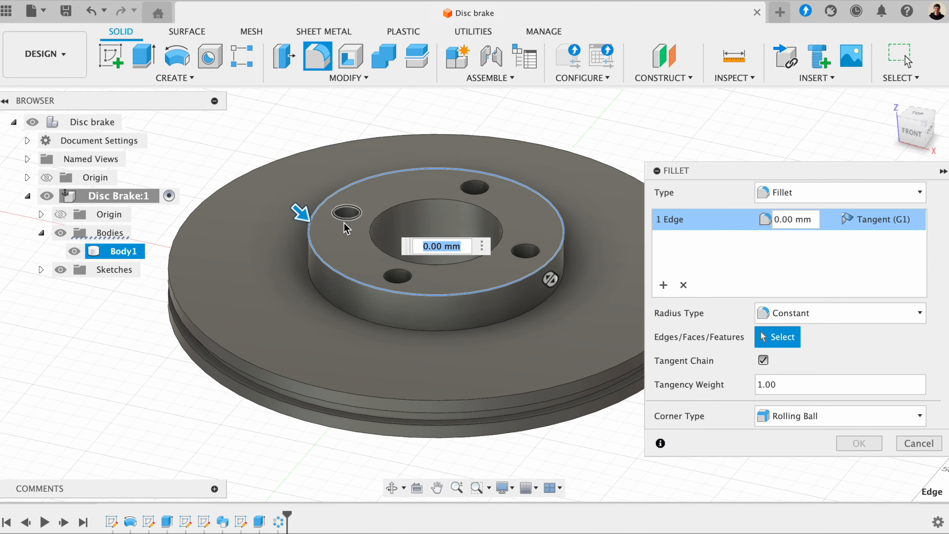
left_click(374, 230)
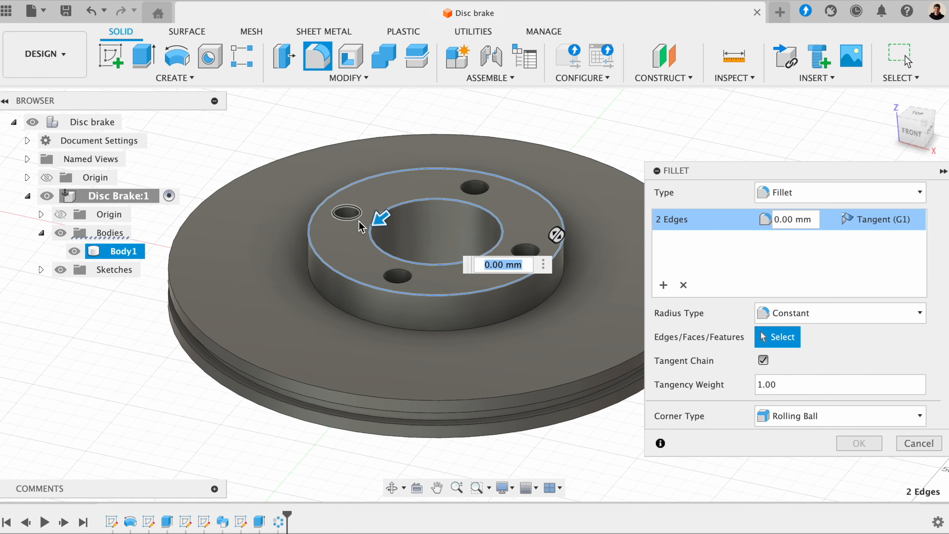
left_click(361, 212)
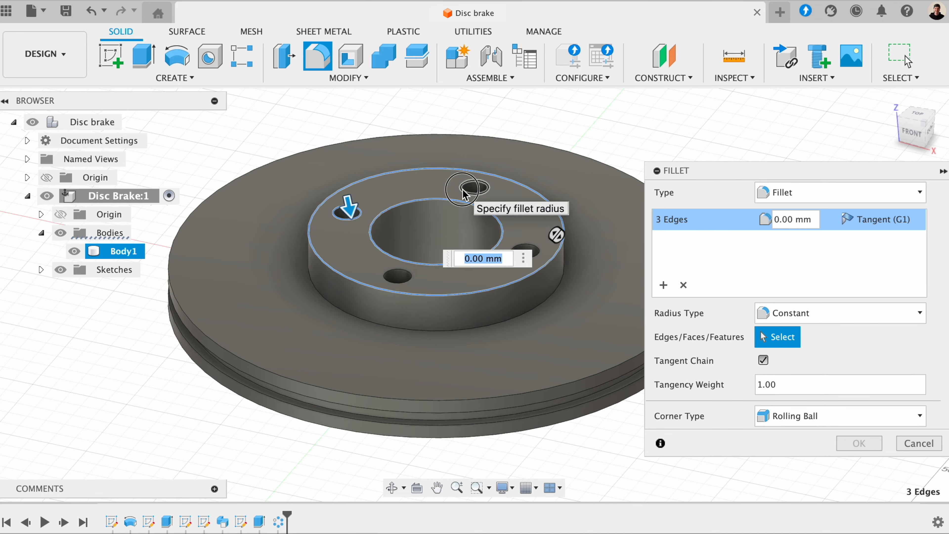
left_click(471, 187)
left_click(525, 249)
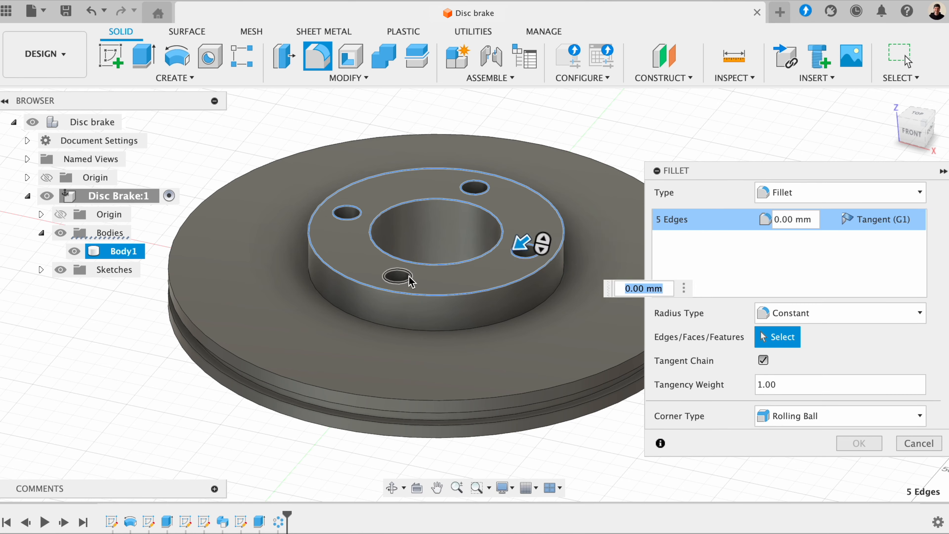
left_click(397, 281)
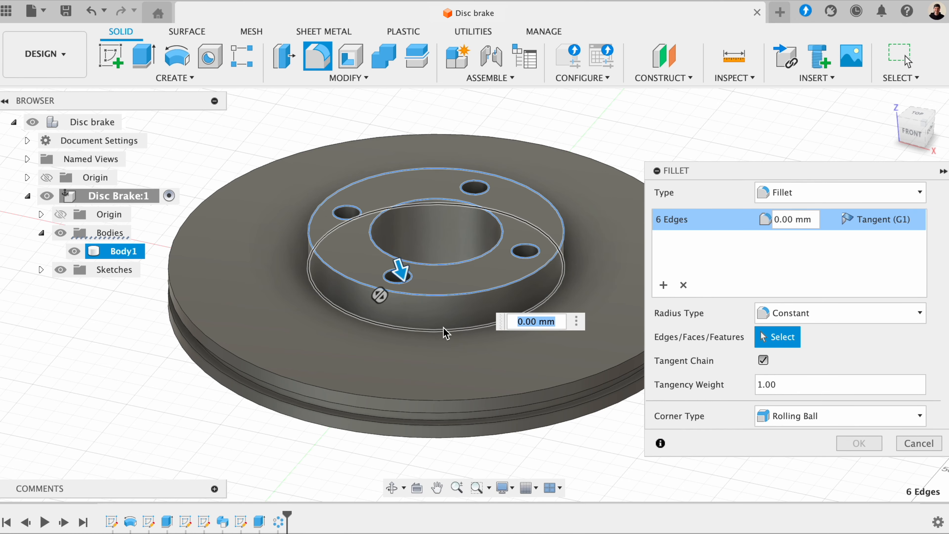
left_click(351, 314)
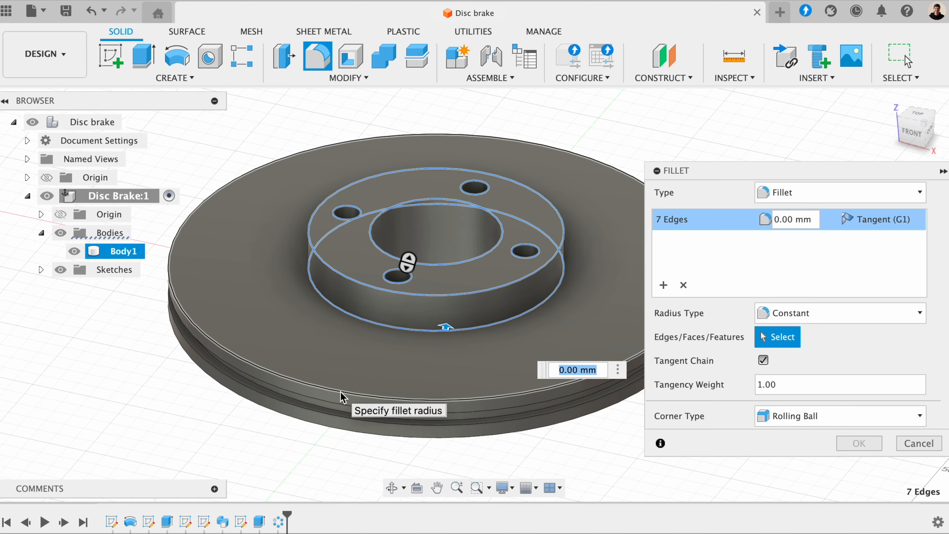
Add the disc's outer rim edges and the inner edges of the groove around its side, on both plates, to the fillet selection
left_click(340, 402)
left_click(340, 403)
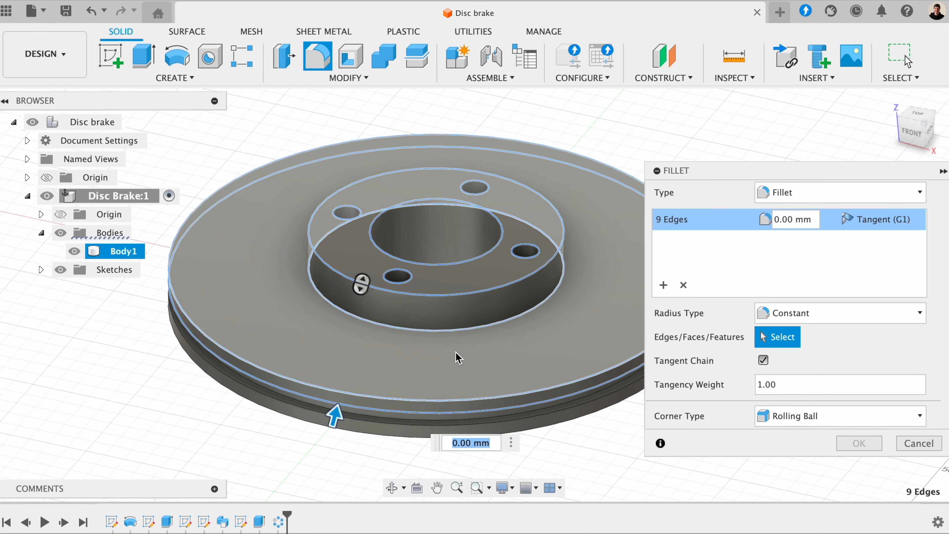
left_click_drag(909, 133, 948, 100)
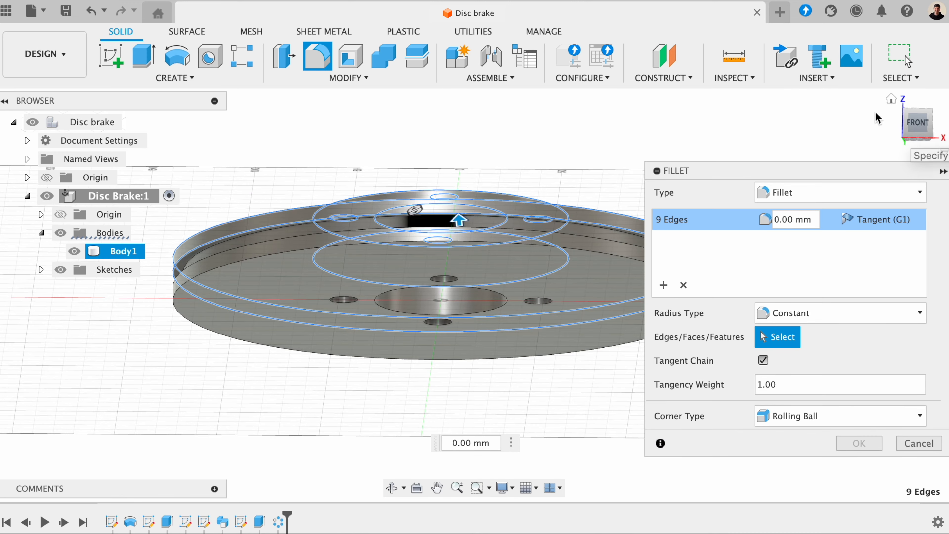
scroll(274, 232, "up", 3)
scroll(273, 235, "up", 2)
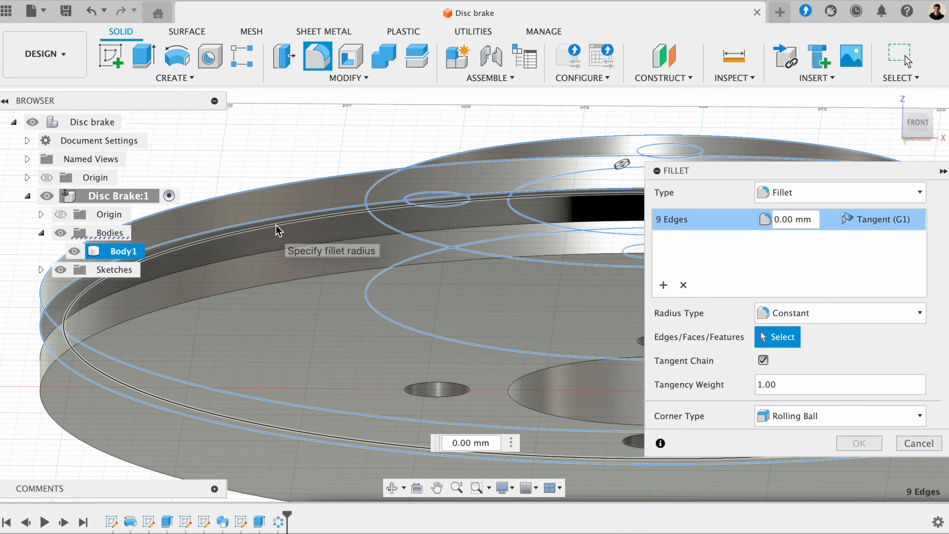
left_click(277, 227)
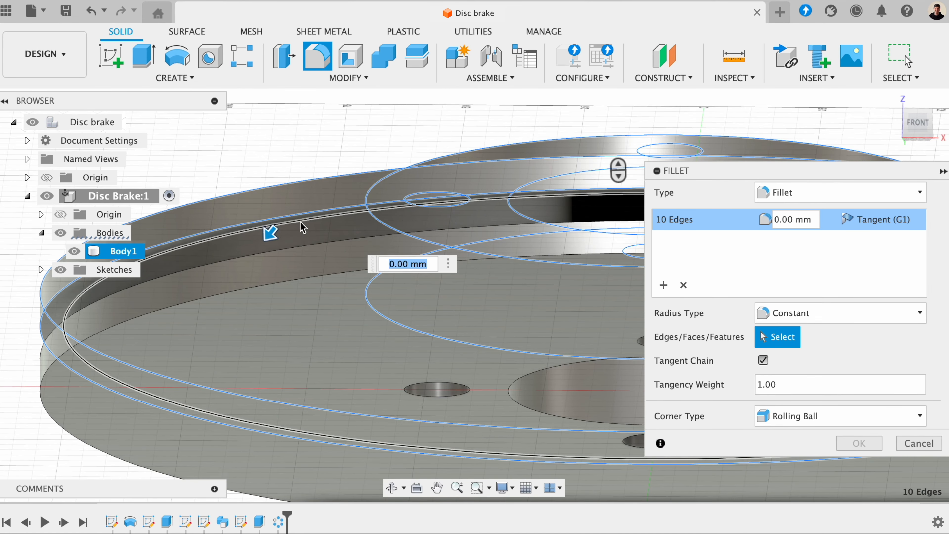
left_click_drag(915, 123, 911, 142)
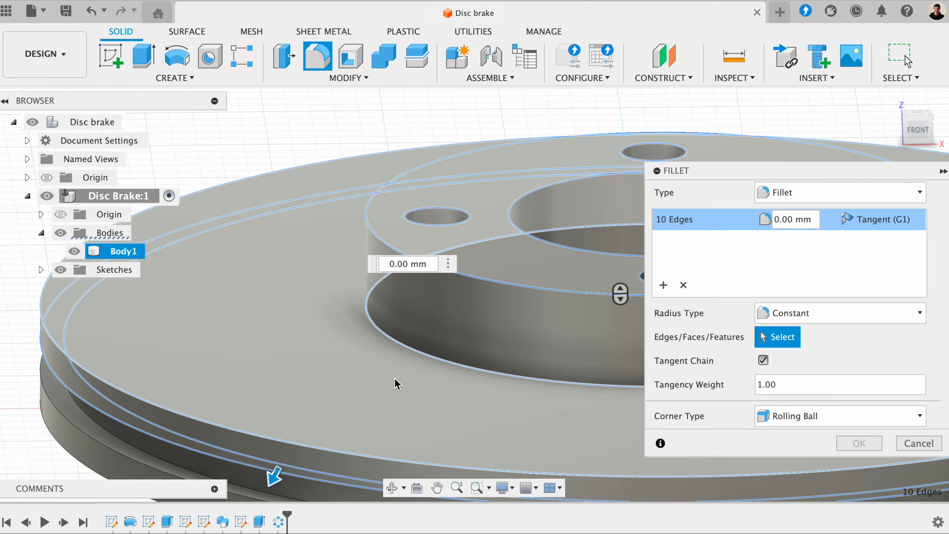
left_click(131, 445)
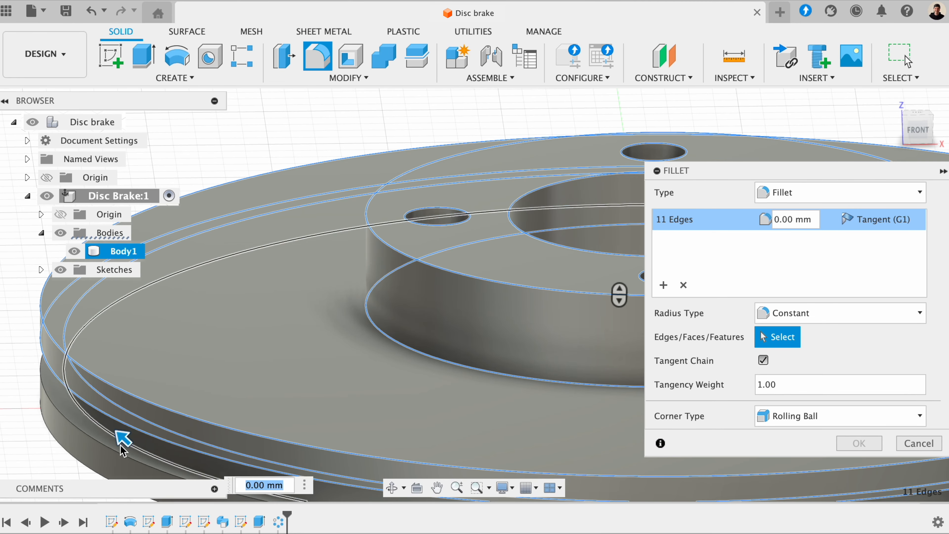
left_click(94, 464)
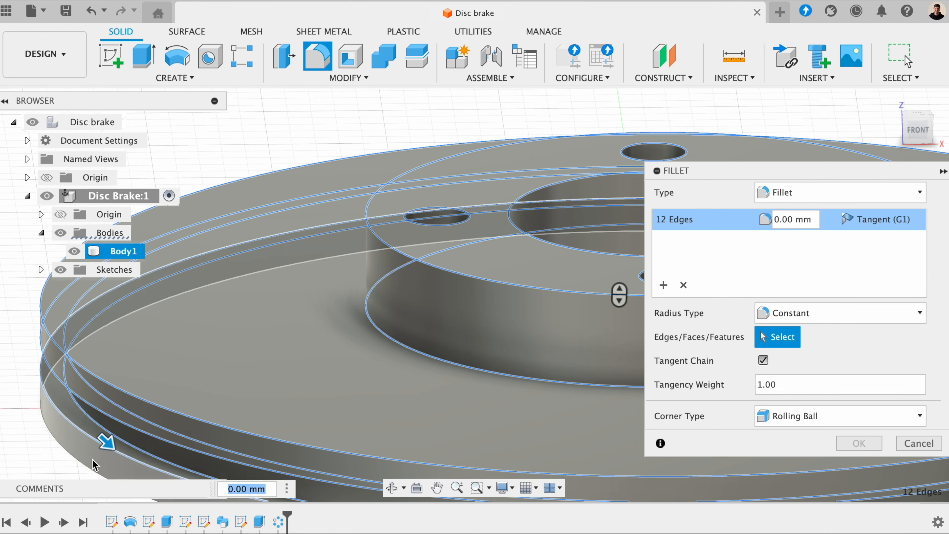
left_click(88, 472)
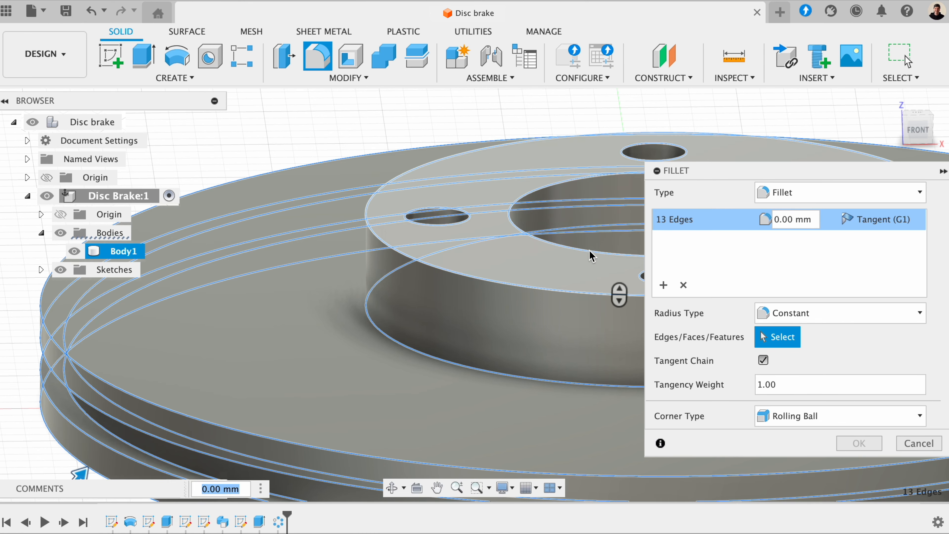
Add the bore's edge and the four hole edges on the disc's underside to the fillet selection
left_click_drag(916, 131, 908, 63)
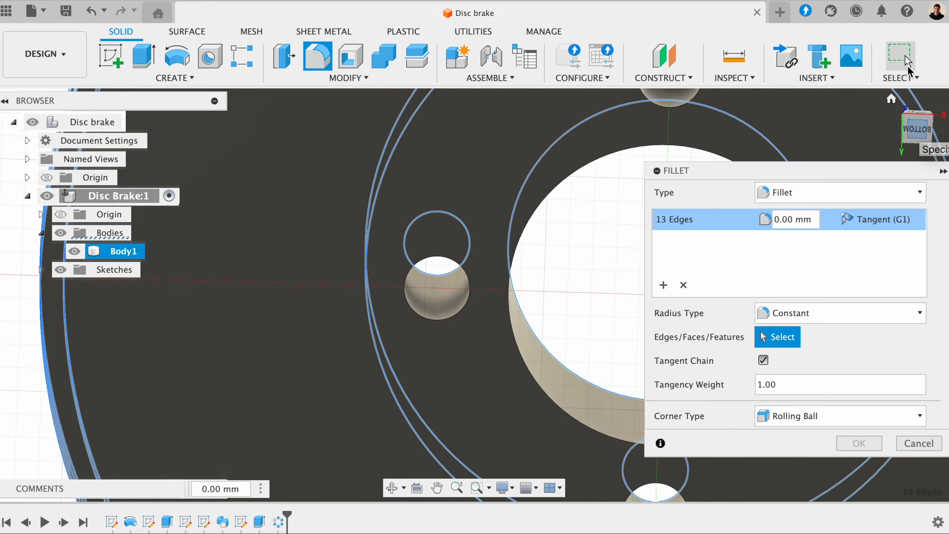
scroll(543, 220, "down", 3)
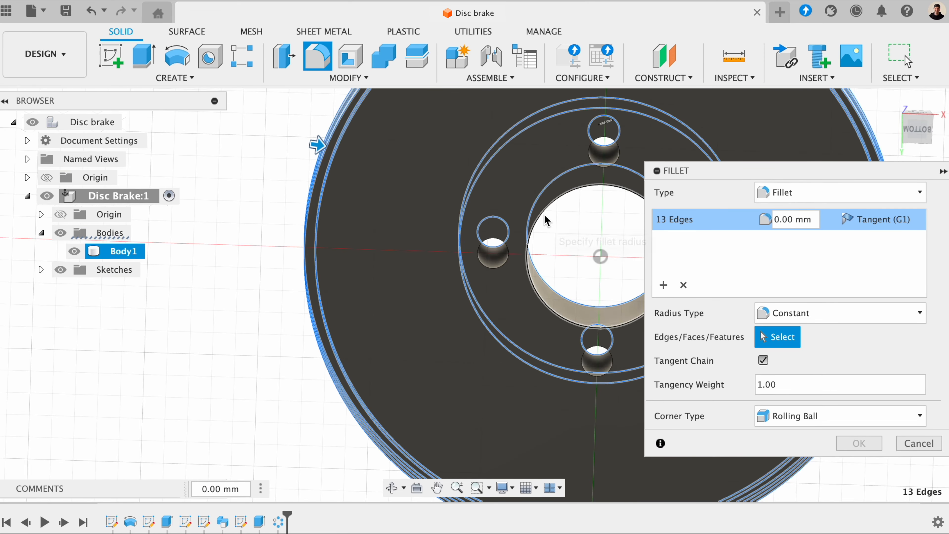
left_click(542, 213)
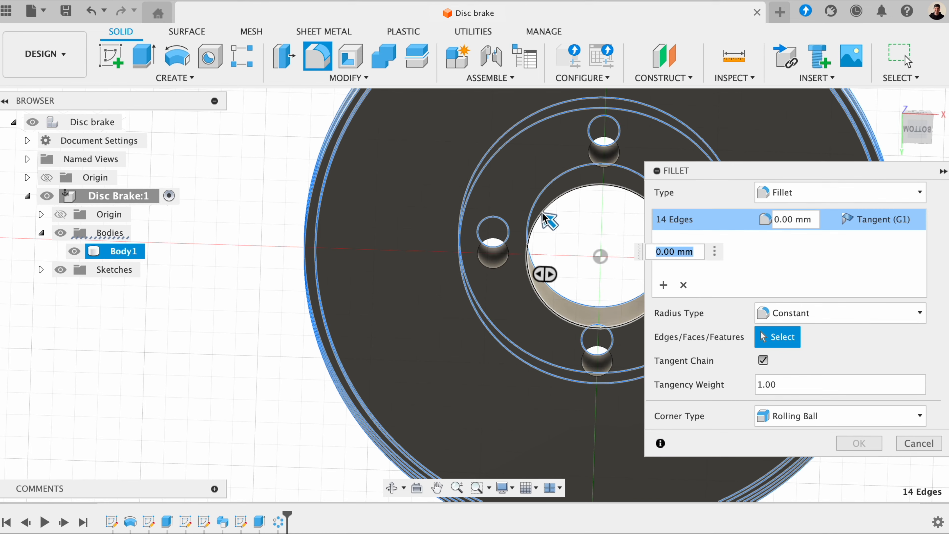
left_click(508, 254)
left_click(593, 164)
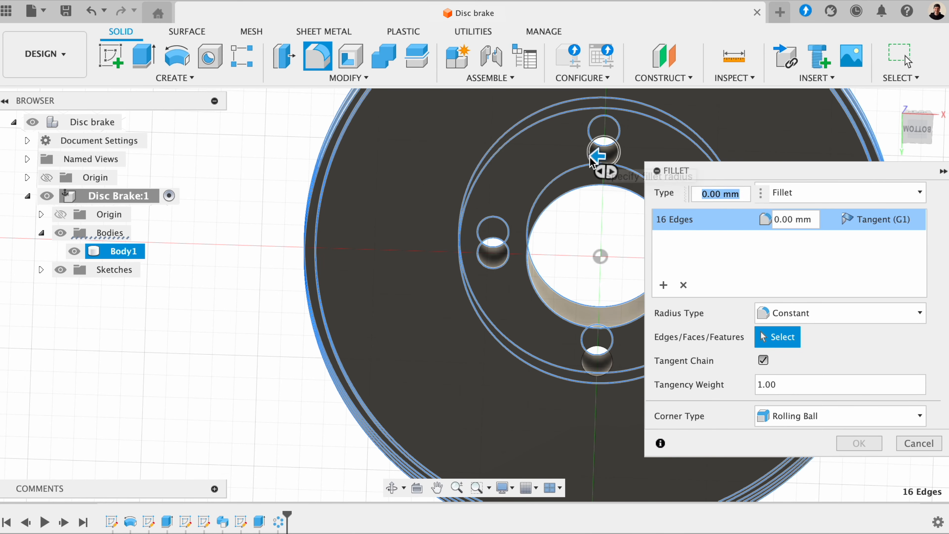
middle_click_drag(615, 247, 456, 218)
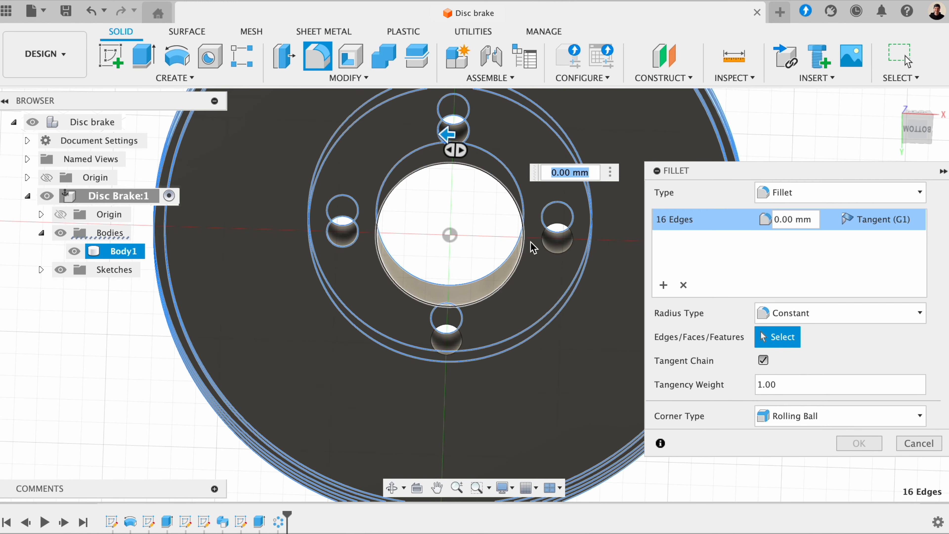
left_click(546, 243)
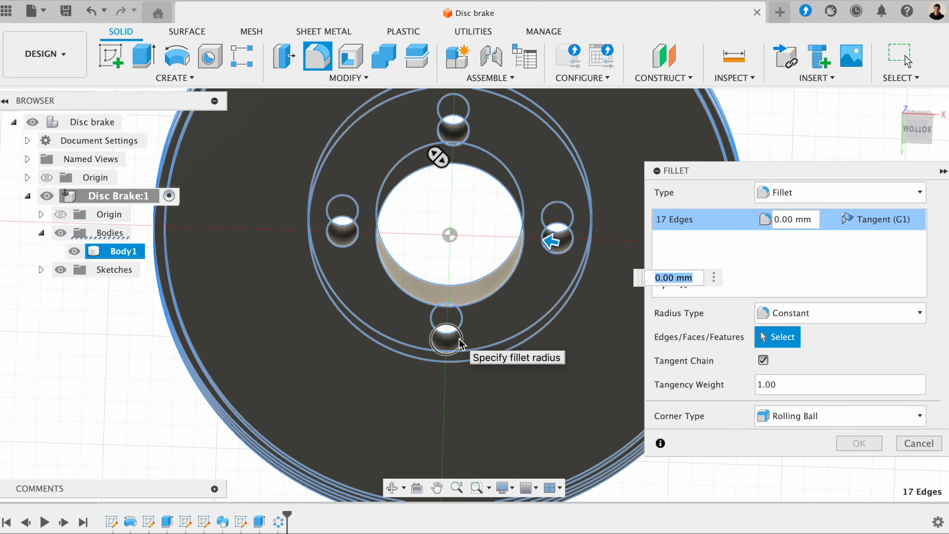
left_click(461, 338)
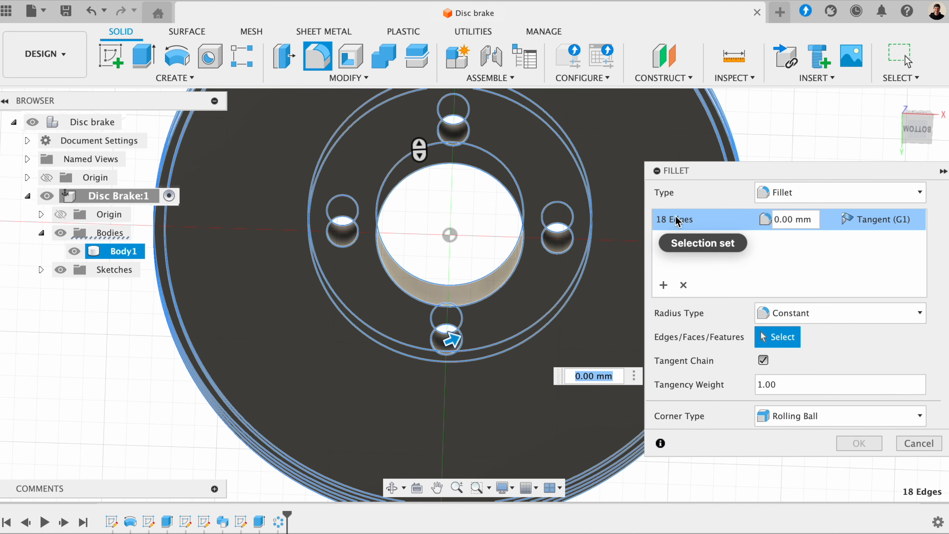
Set the radius of the selected edges to 1 mm and create the fillet
double_click(777, 220)
type("1")
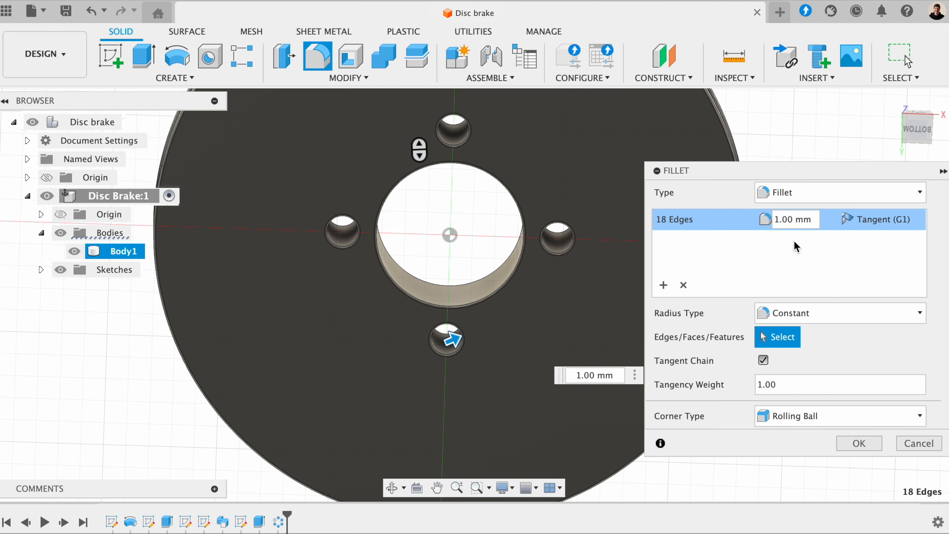
left_click(857, 443)
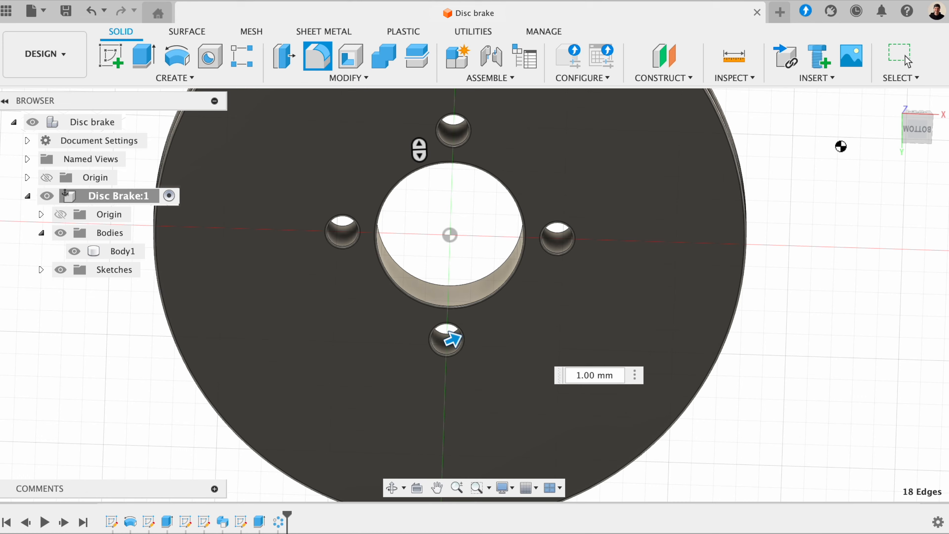
middle_click_drag(913, 125, 917, 185, "shift")
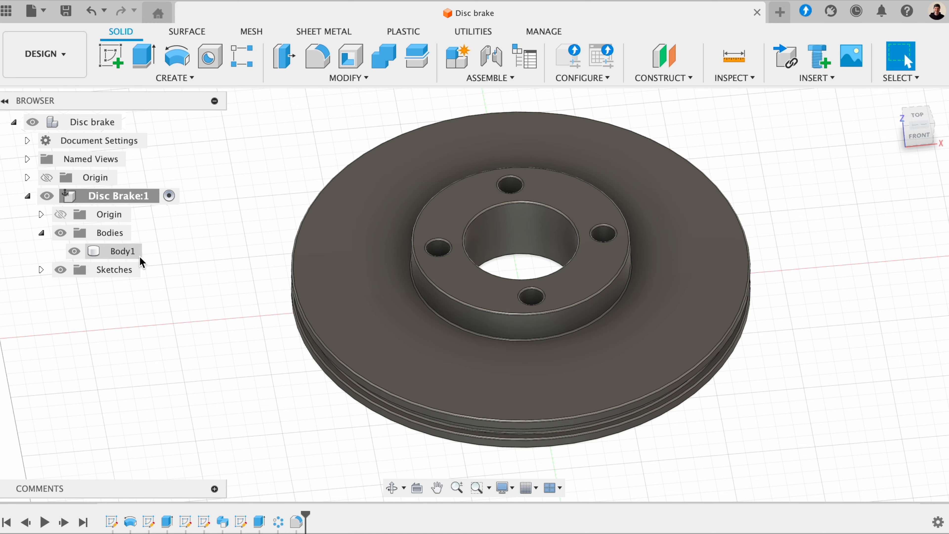
Rename the disc's body as Disk Brake, collapse its component and save the design
double_click(123, 252)
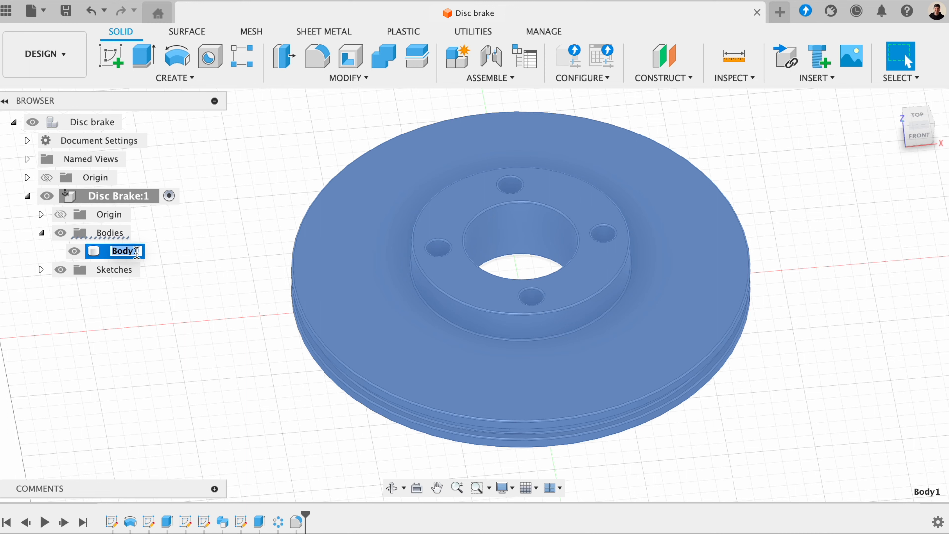
type("Disk Brake")
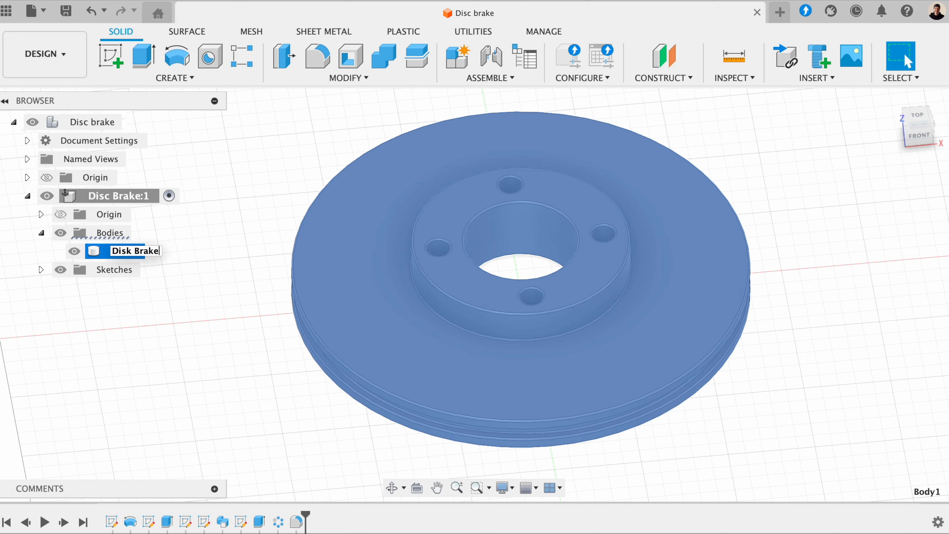
key("Return")
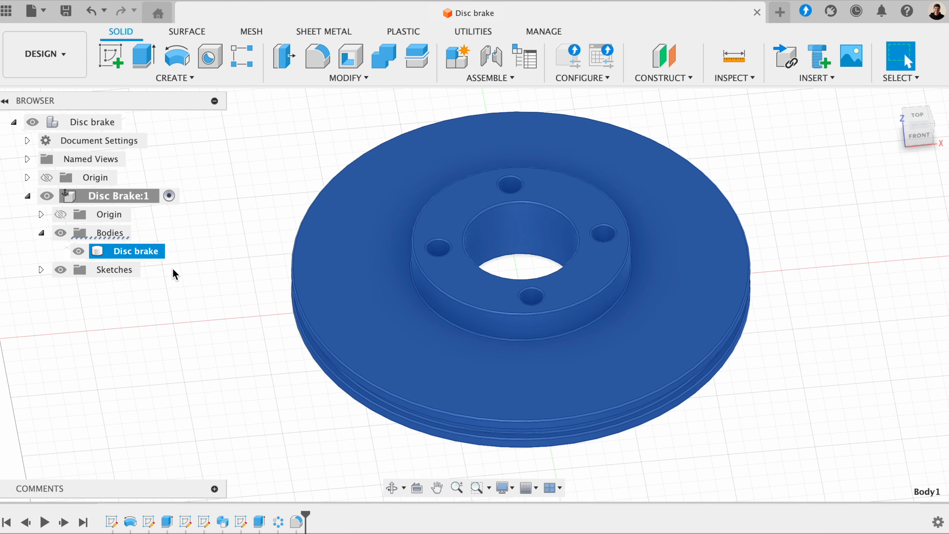
left_click(27, 196)
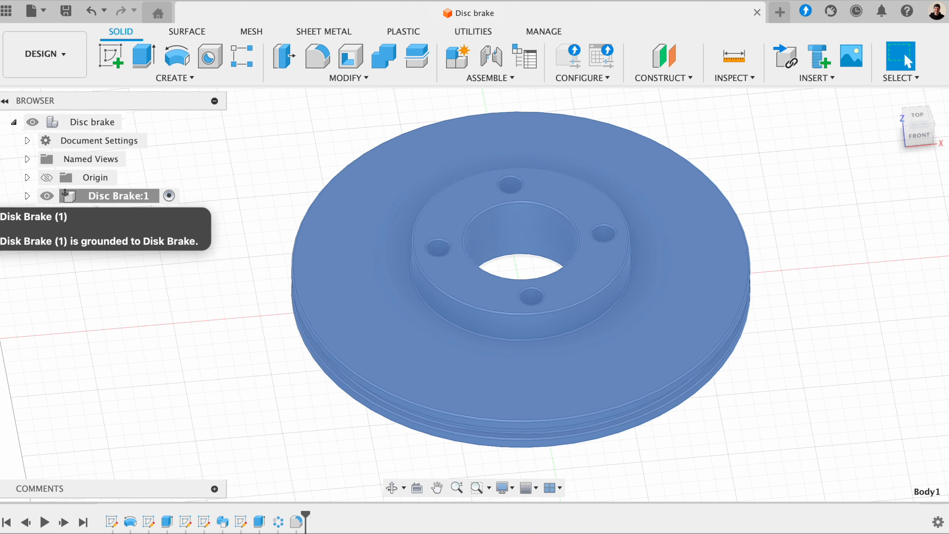
left_click(70, 18)
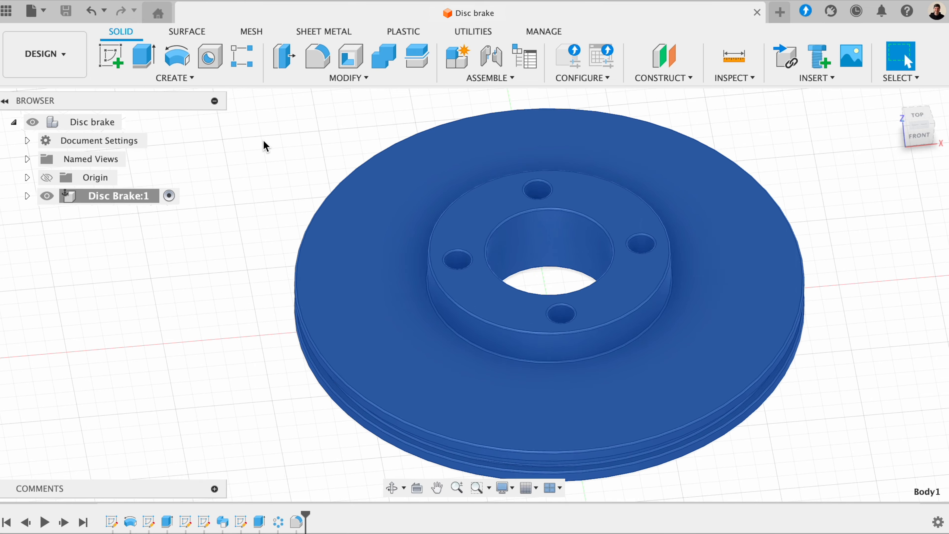
Activate the top-level assembly and create an internal component named Ground in it, with Activate on
scroll(265, 145, "down", 3)
scroll(265, 146, "down", 2)
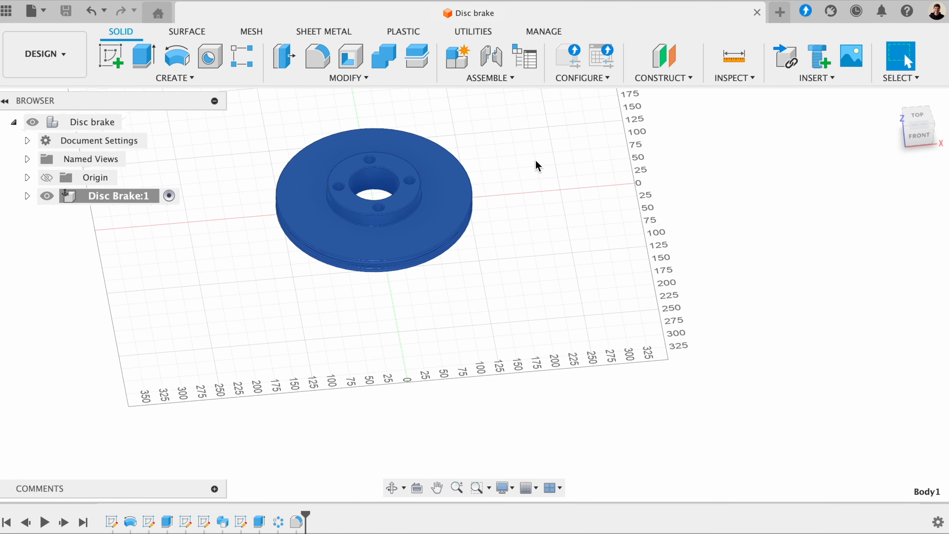
scroll(493, 157, "down", 5)
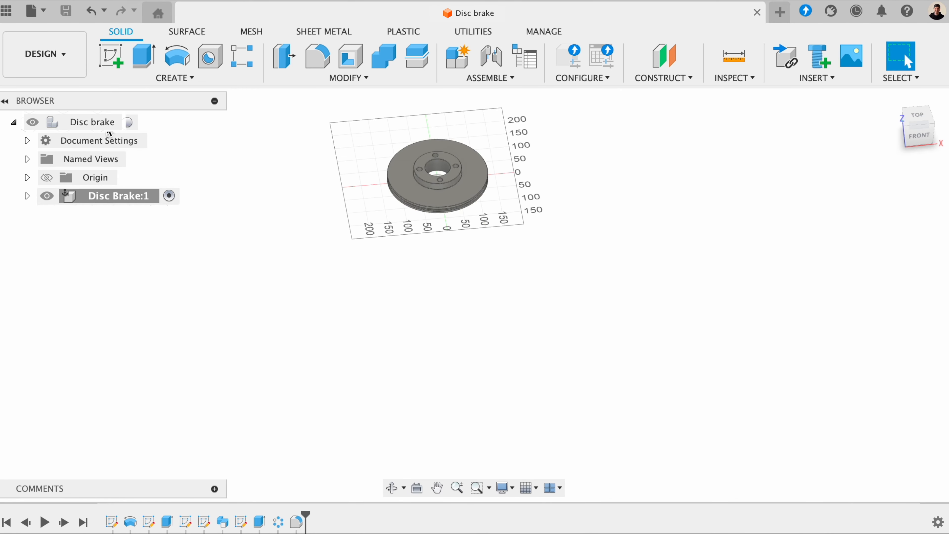
left_click(133, 123)
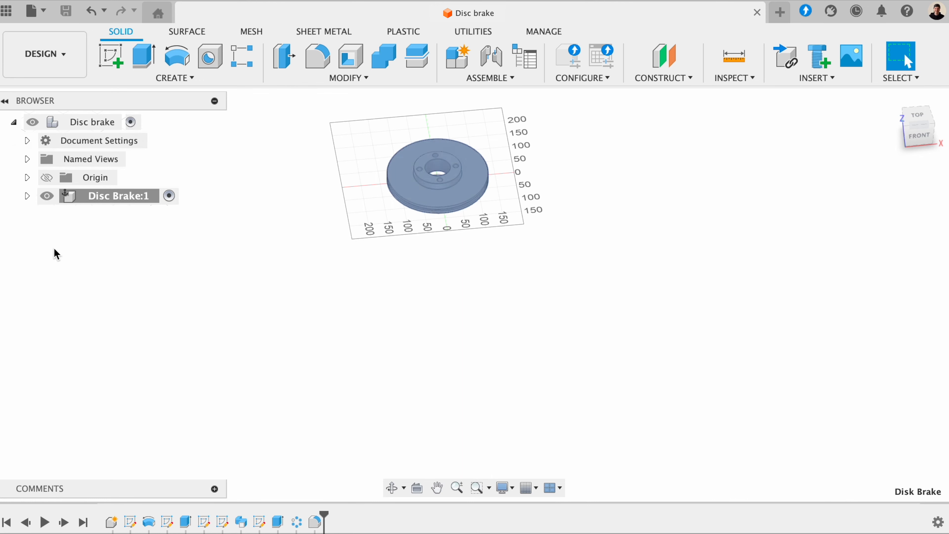
left_click(464, 64)
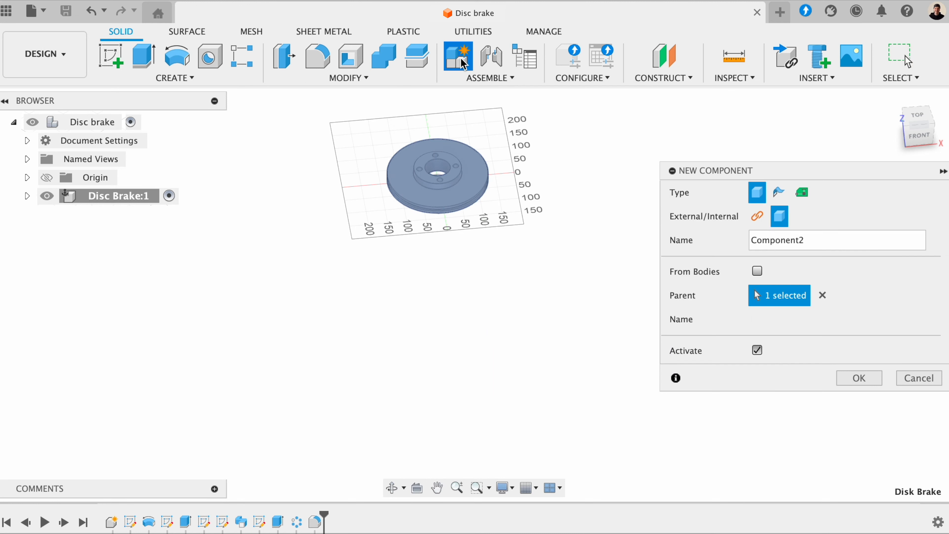
left_click_drag(807, 243, 740, 244)
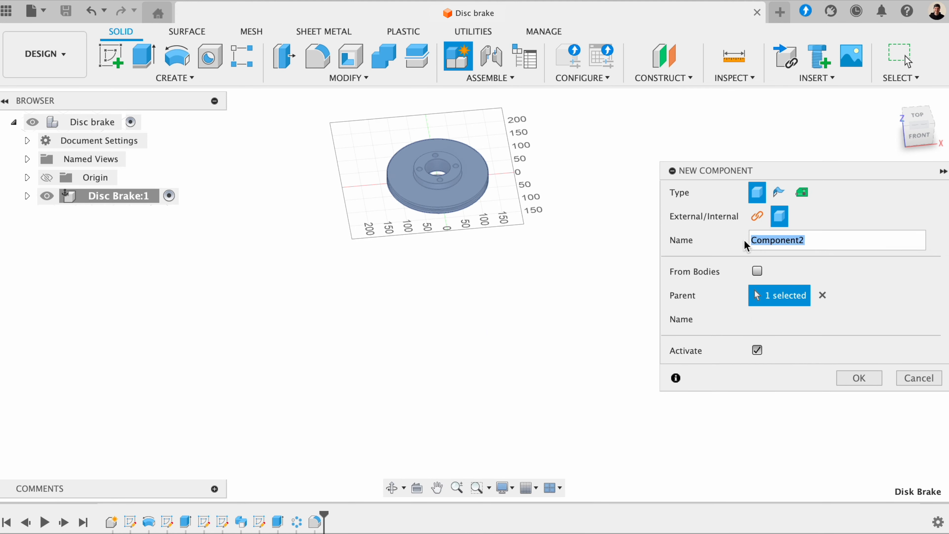
type("Ground")
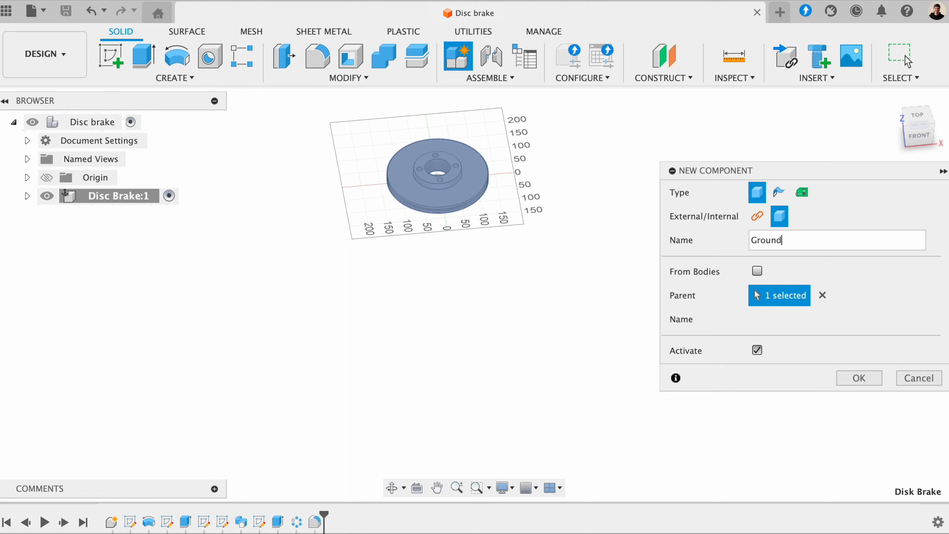
left_click(859, 378)
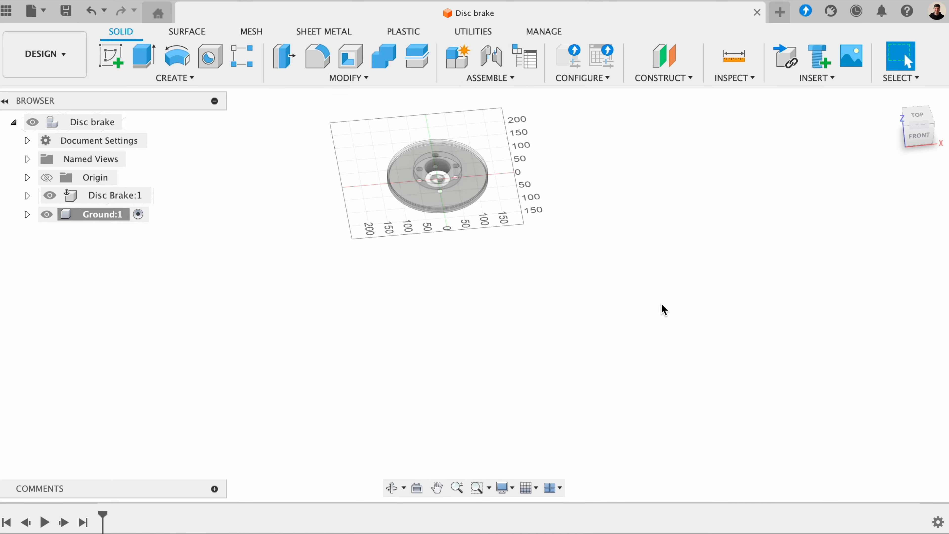
Start a sketch on the horizontal origin plane and draw a two-point rectangle of about 2094 by 1538 mm around the disc
left_click(110, 57)
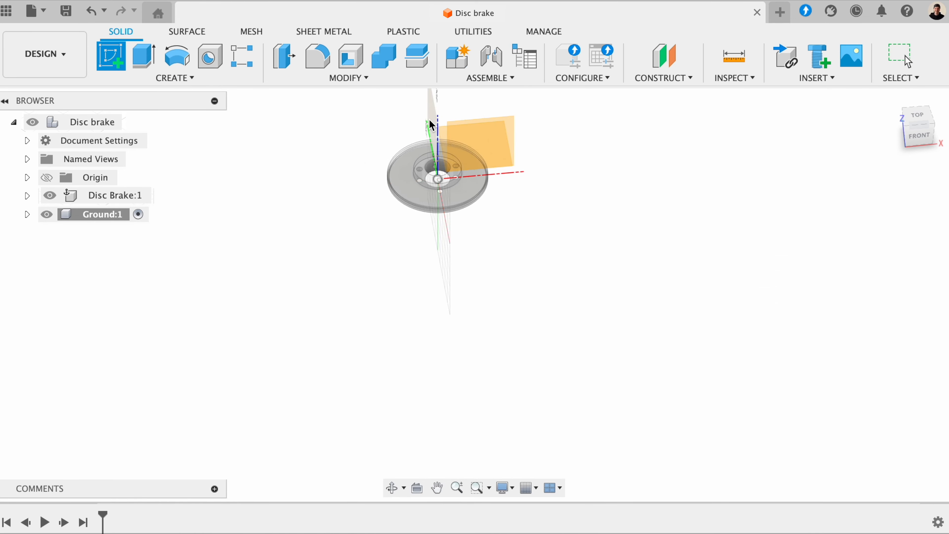
left_click(446, 139)
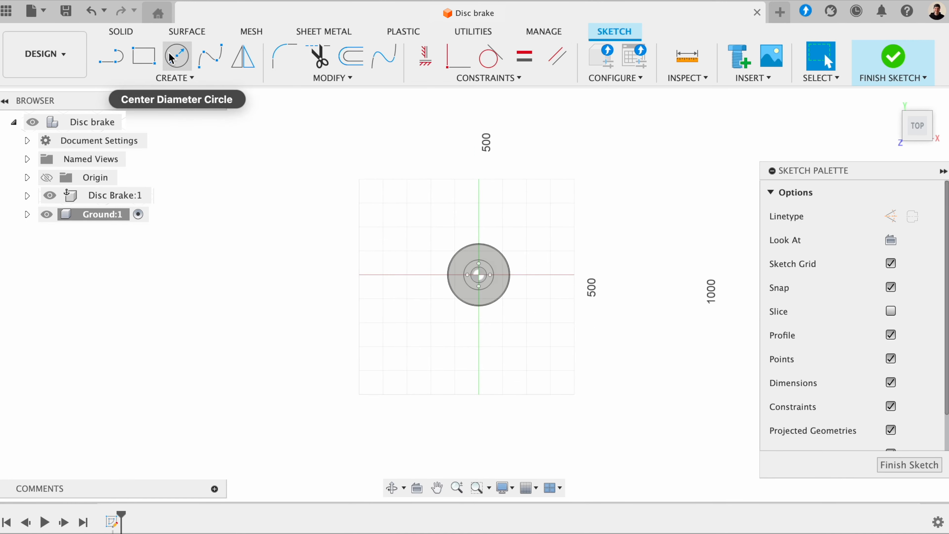
left_click(145, 60)
left_click(242, 100)
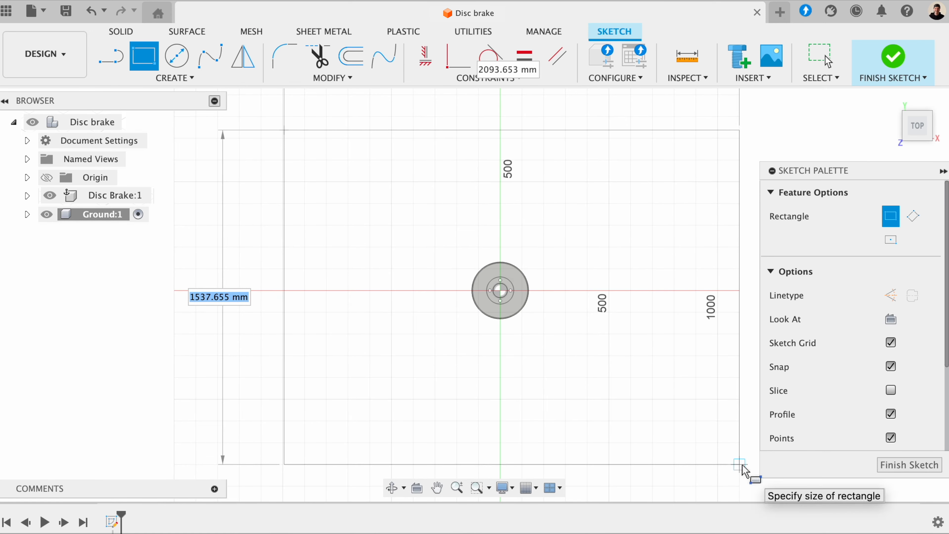
left_click(743, 470)
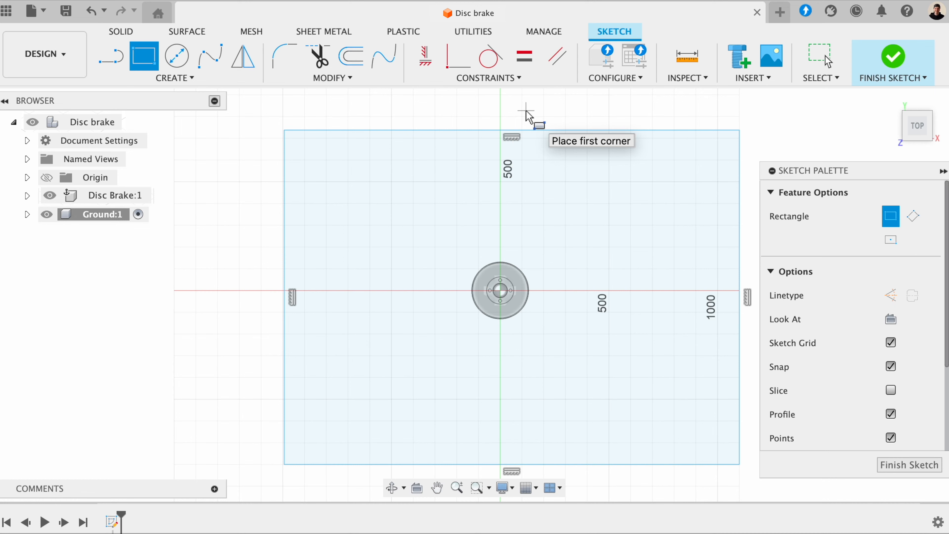
key("Escape")
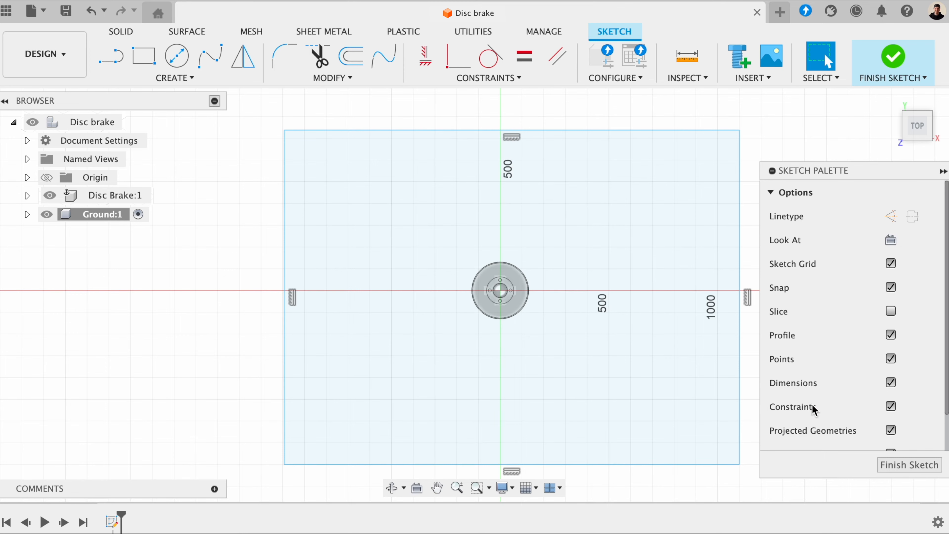
Finish the ground sketch, extrude the large rectangle by -100 mm as a new body and save the design
left_click(893, 465)
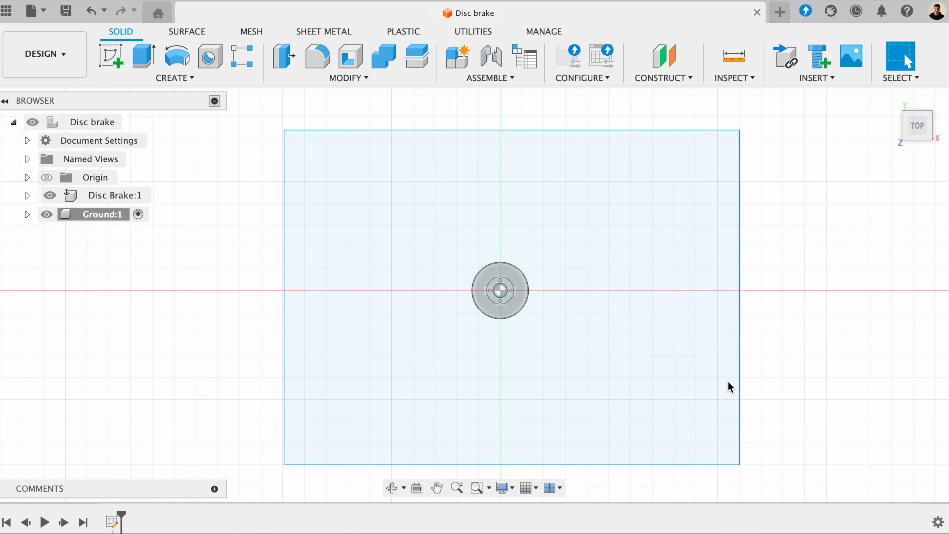
left_click(714, 386)
left_click(144, 56)
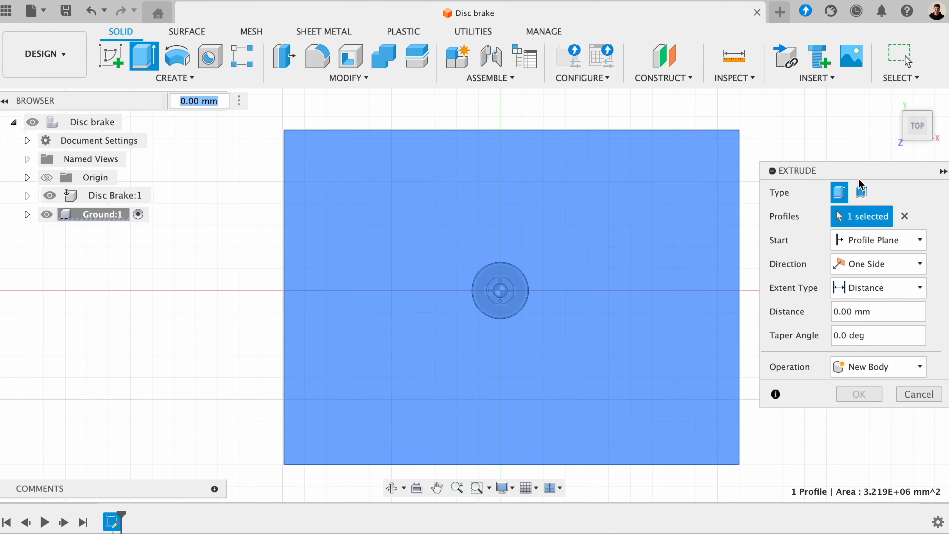
mouse_move(912, 135)
left_mouse_down()
mouse_move(889, 78)
mouse_move(868, 57)
mouse_move(864, 71)
left_mouse_up()
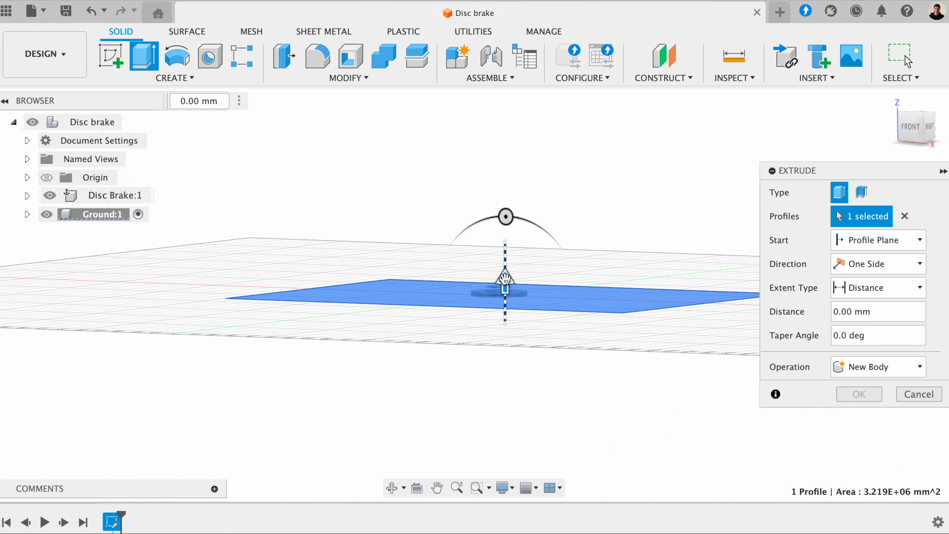
left_click_drag(504, 289, 506, 332)
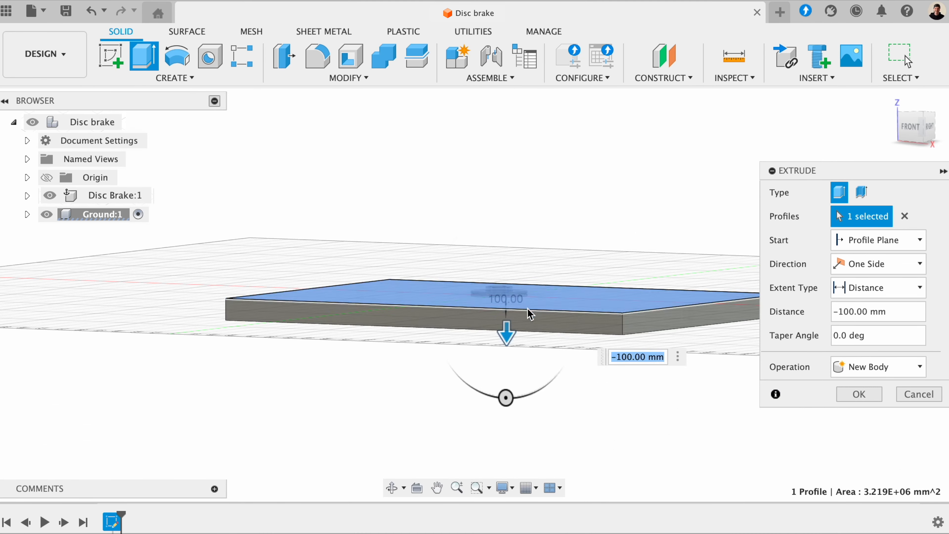
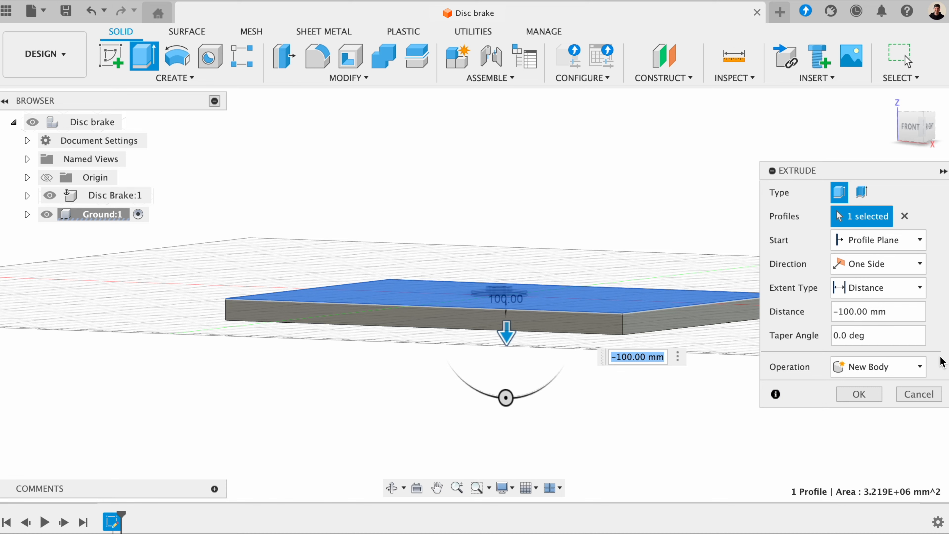
left_click(867, 396)
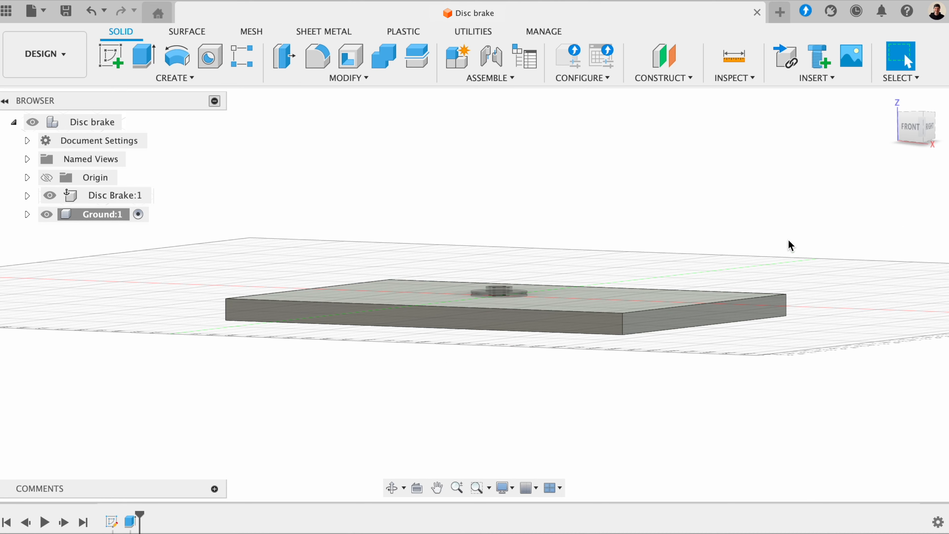
left_click(66, 11)
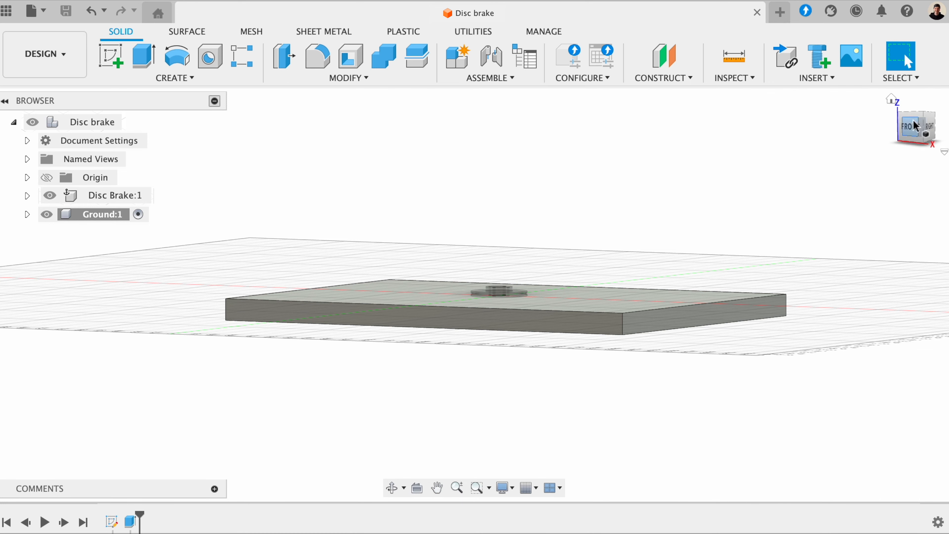
Switch from the Design workspace to the Render workspace
left_click_drag(910, 126, 915, 132)
left_click(922, 119)
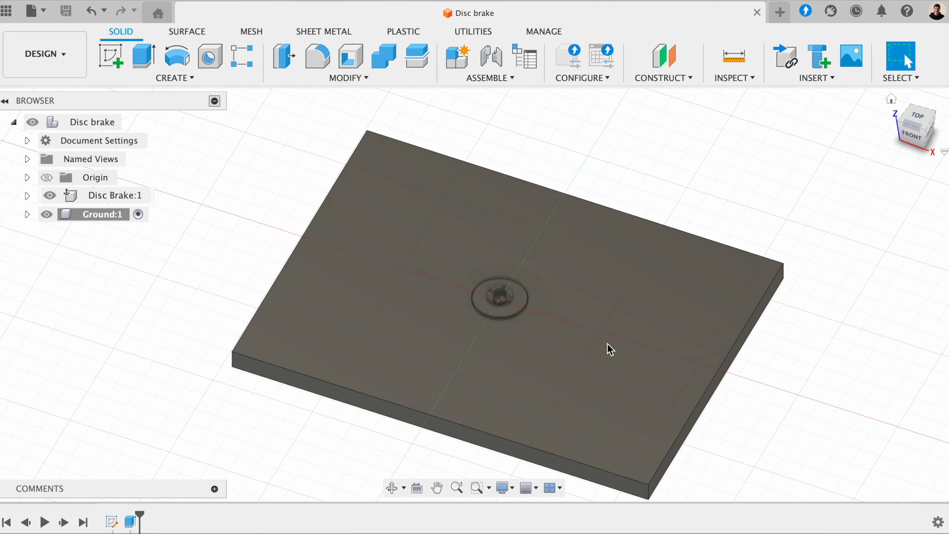
scroll(493, 269, "up", 10)
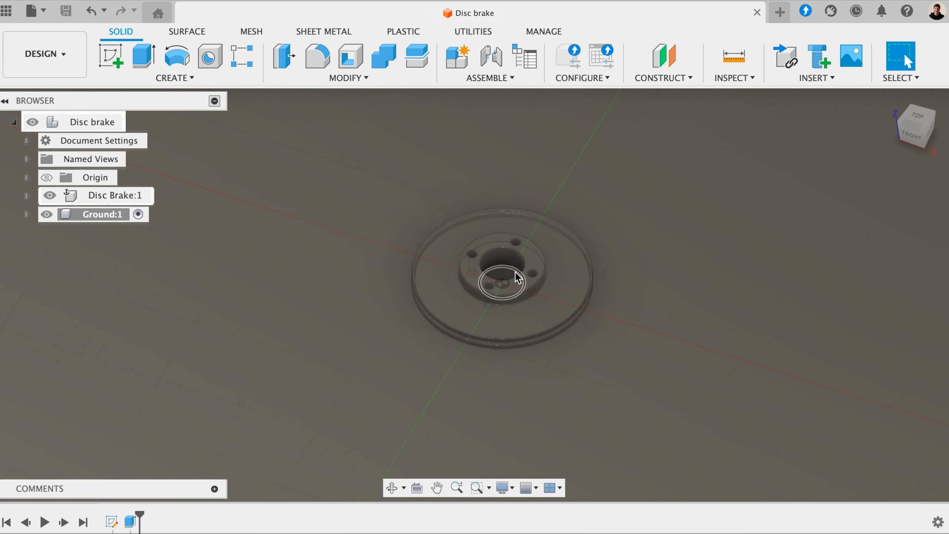
scroll(460, 269, "up", 4)
scroll(616, 174, "down", 4)
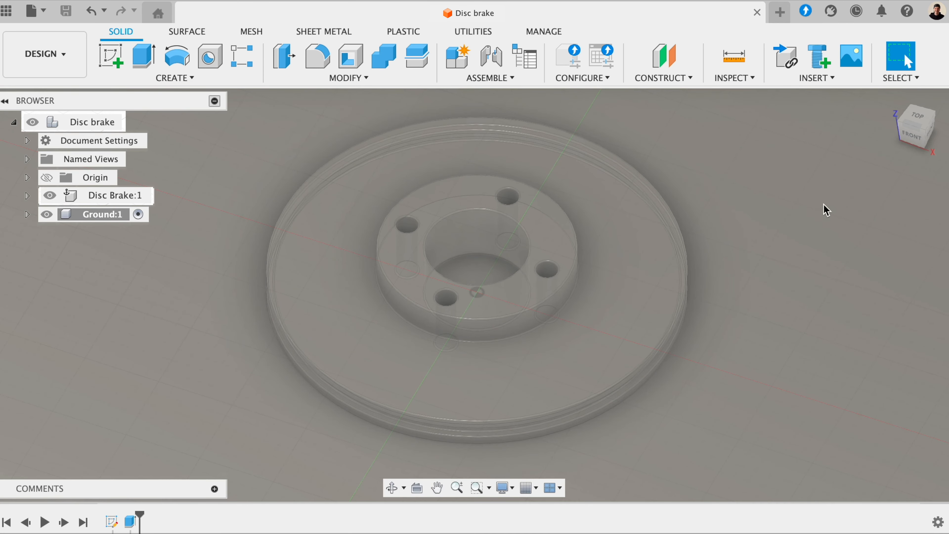
middle_click_drag(718, 216, 729, 239, "shift")
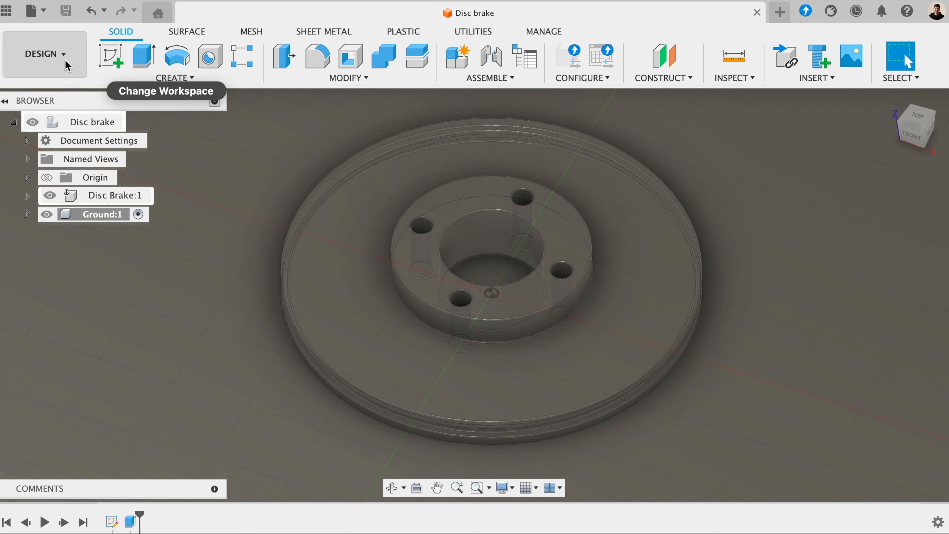
left_click(67, 65)
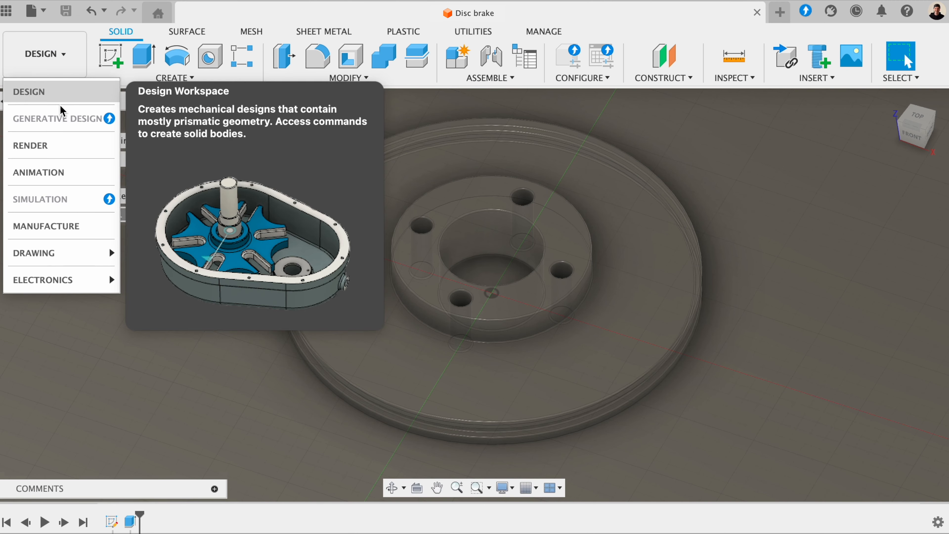
left_click(51, 145)
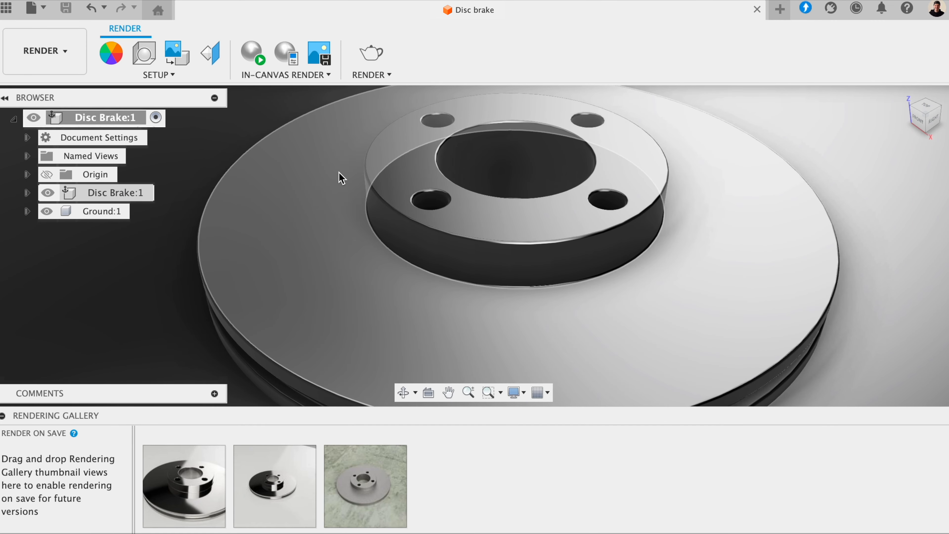
Frame the whole disc brake in the render view and inspect the earlier renders in the rendering gallery
middle_click_drag(341, 173, 343, 202, "shift")
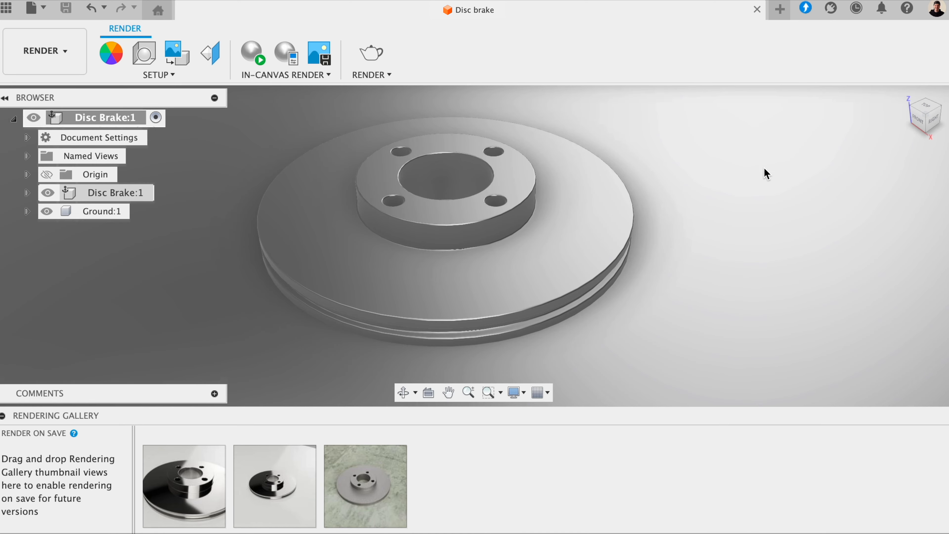
scroll(677, 161, "down", 2)
middle_click_drag(678, 161, 672, 191)
scroll(616, 212, "up", 4)
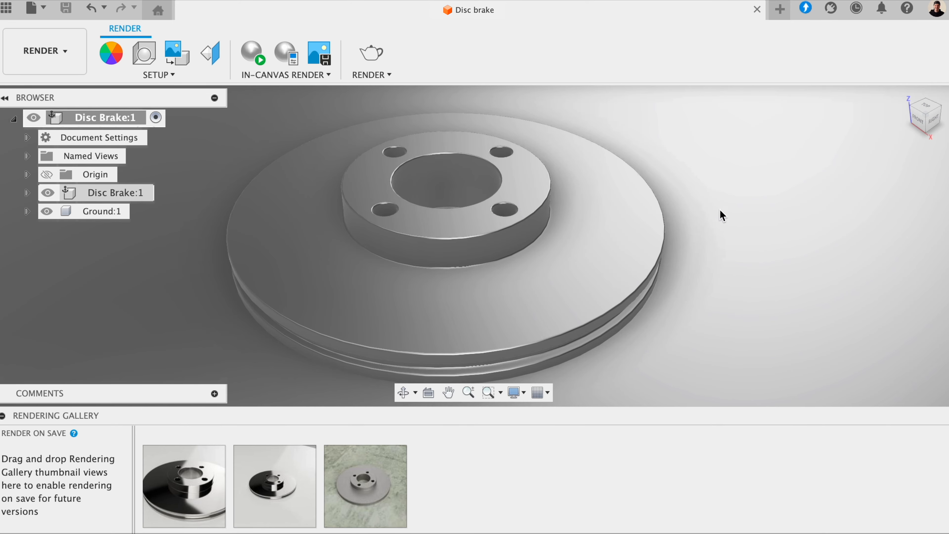
middle_click_drag(720, 212, 686, 211)
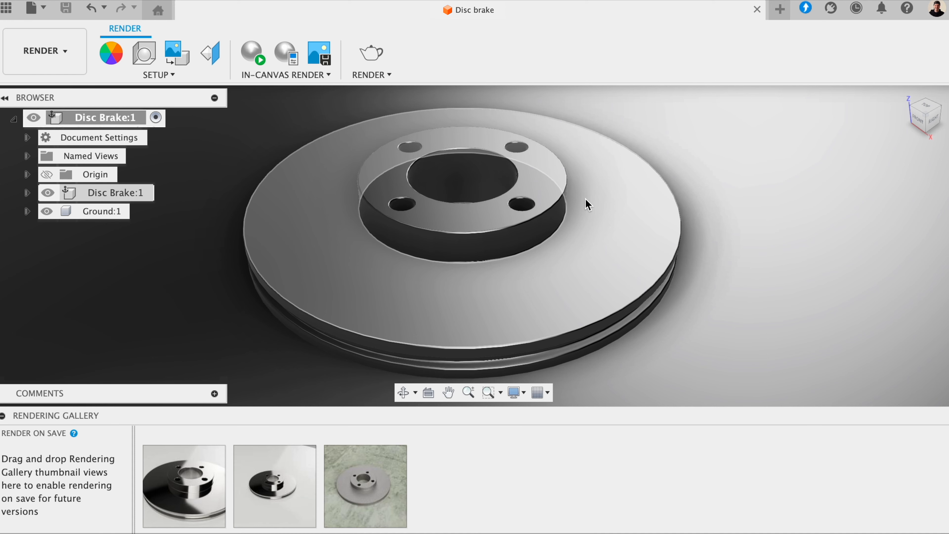
mouse_move(268, 488)
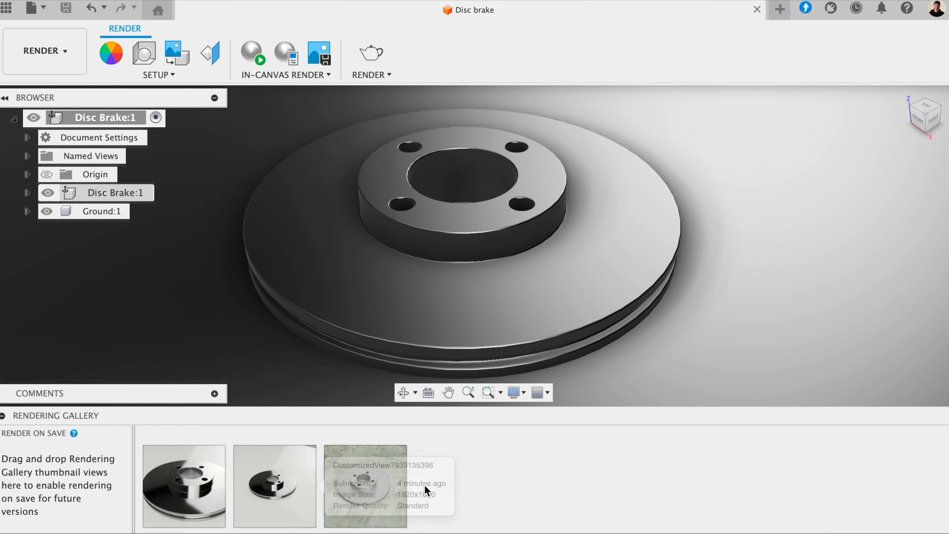
mouse_move(365, 474)
mouse_move(401, 470)
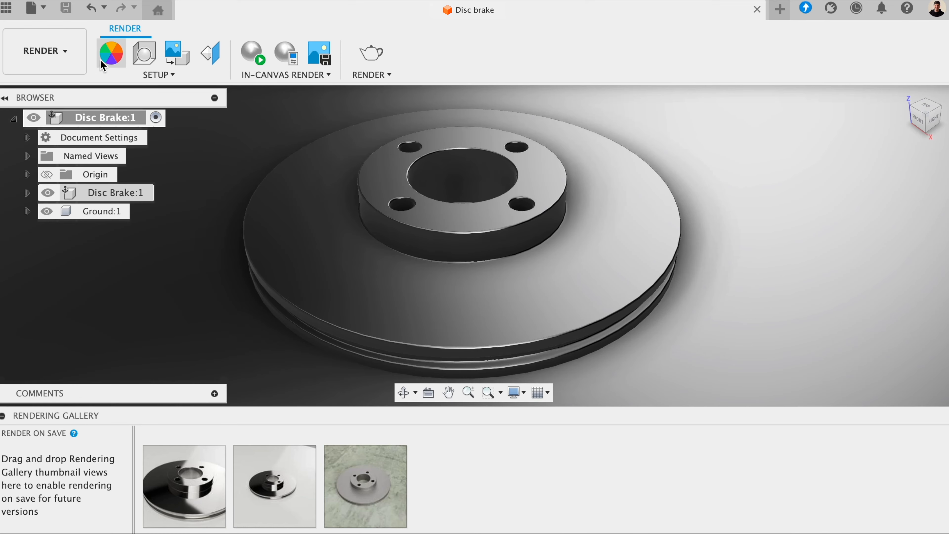
Open the Appearance settings and enlarge the dialog to show more of the material library
left_click(99, 59)
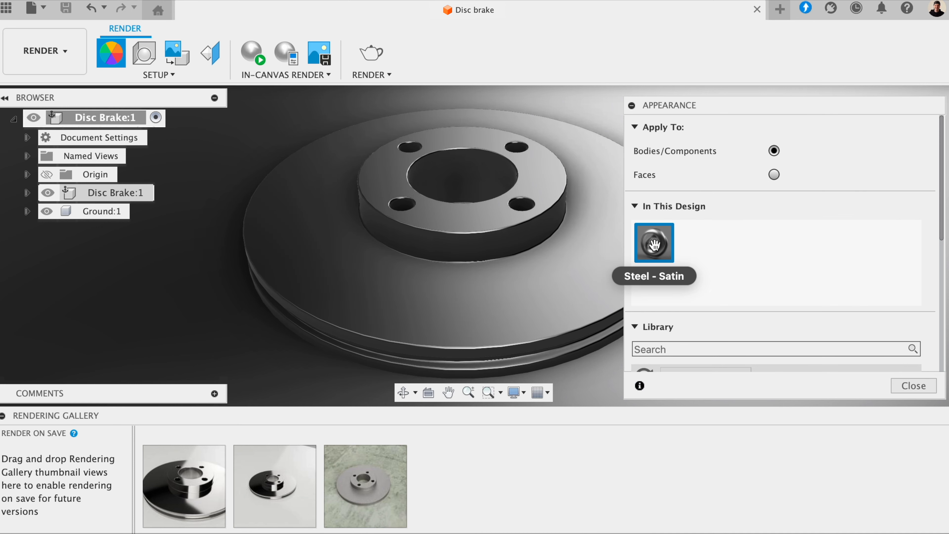
left_click_drag(712, 108, 675, 38)
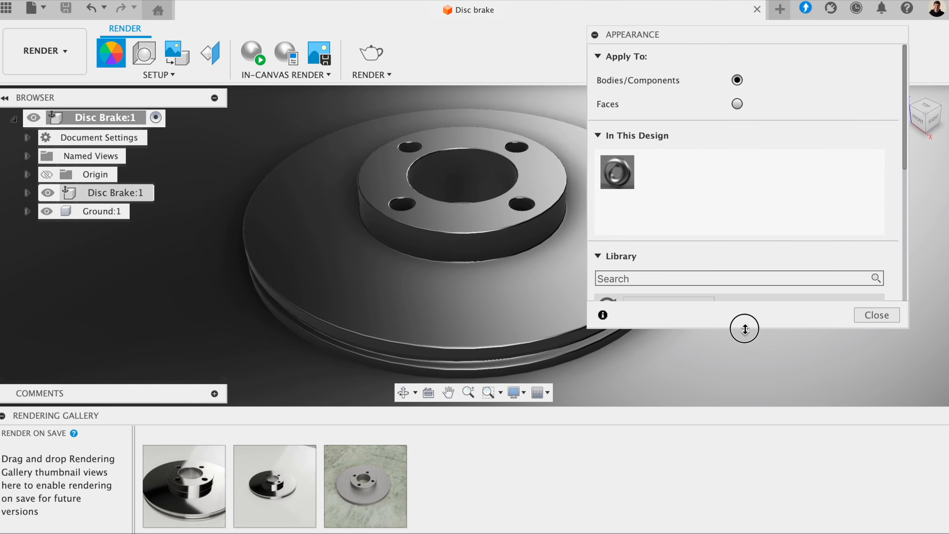
left_click_drag(741, 325, 752, 392)
Look through the paint and plastic appearances in the material library and collapse both categories
scroll(677, 311, "down", 10)
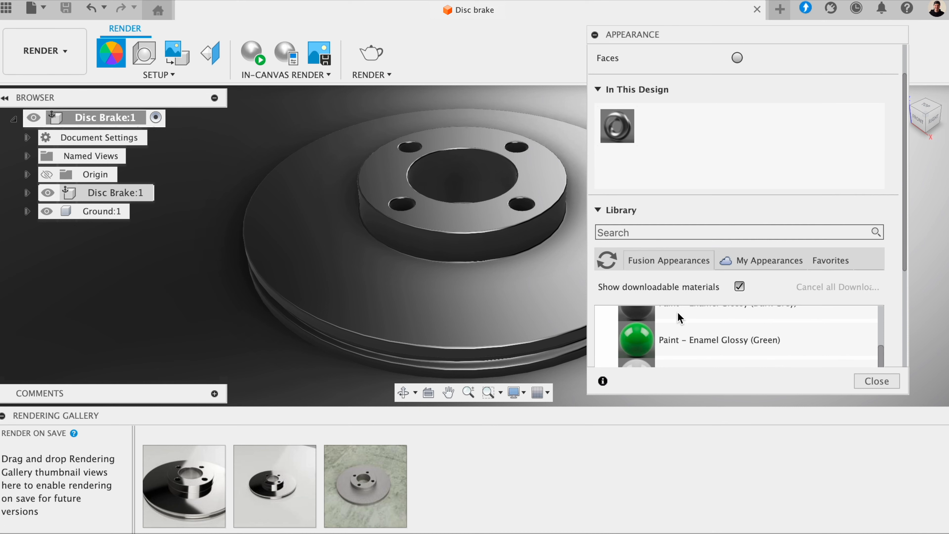
scroll(688, 326, "down", 8)
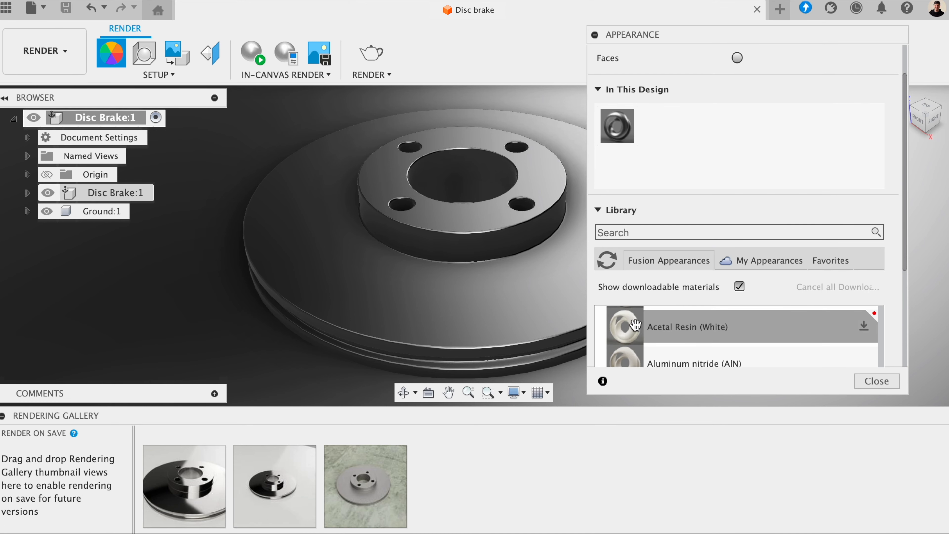
scroll(644, 335, "down", 8)
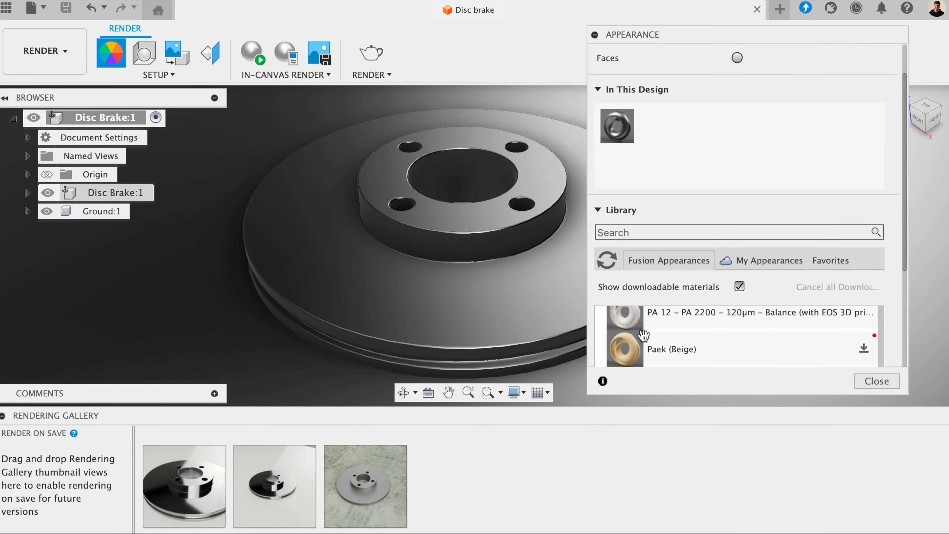
scroll(643, 336, "up", 6)
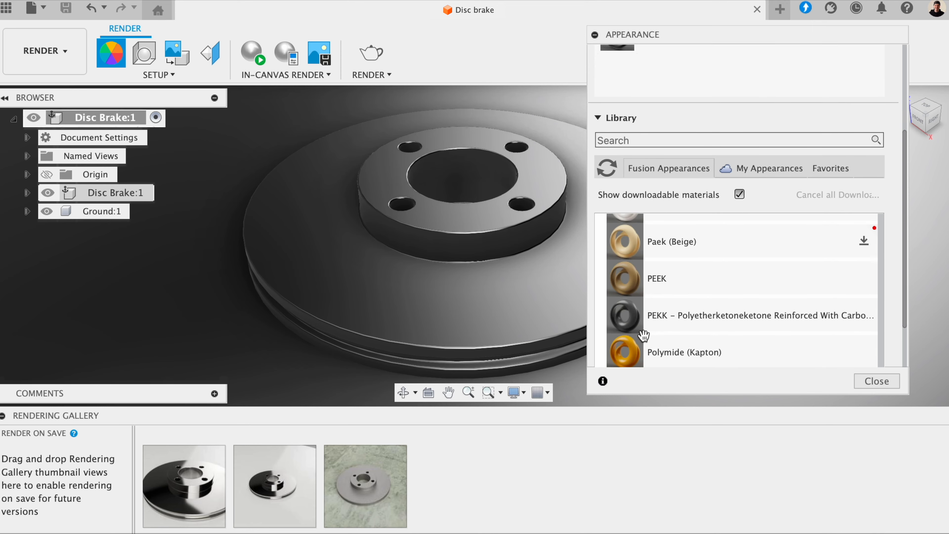
scroll(633, 256, "up", 6)
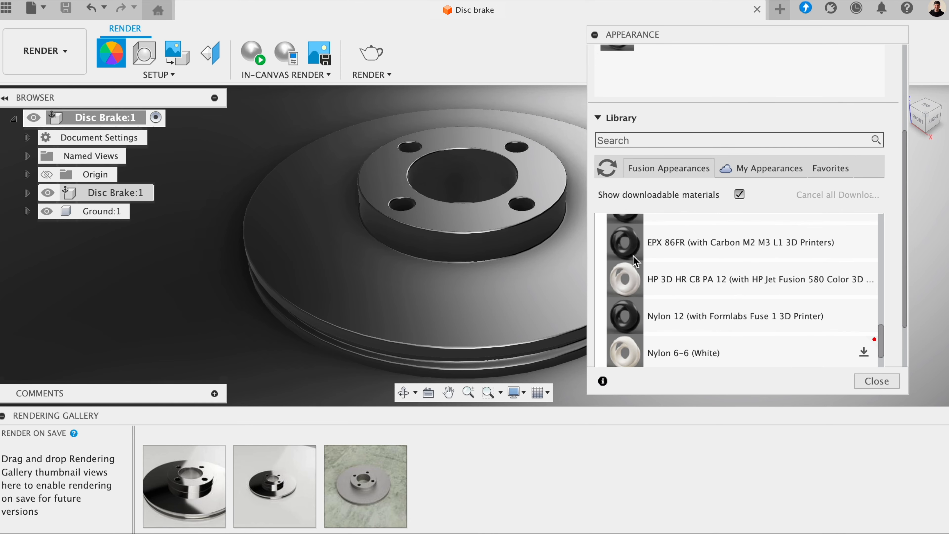
scroll(619, 268, "up", 3)
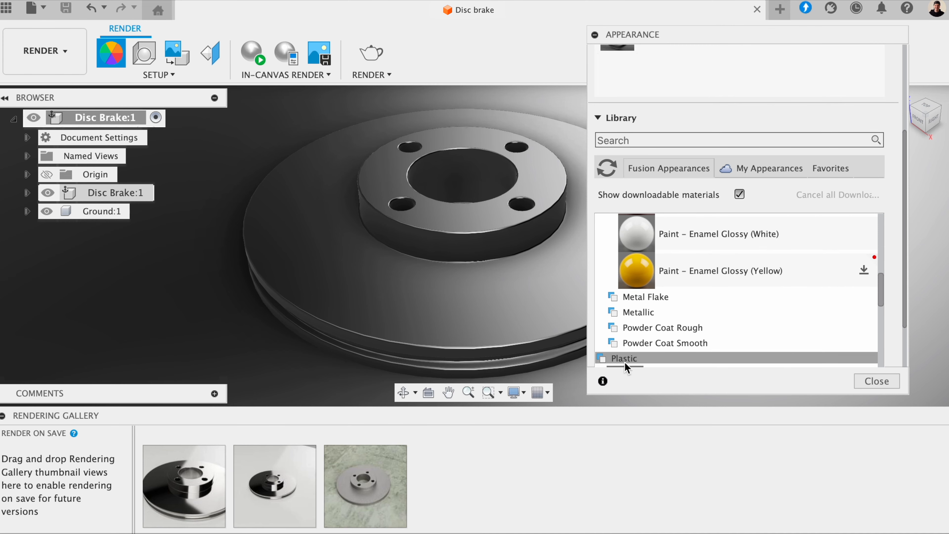
scroll(625, 359, "up", 5)
left_click(626, 290)
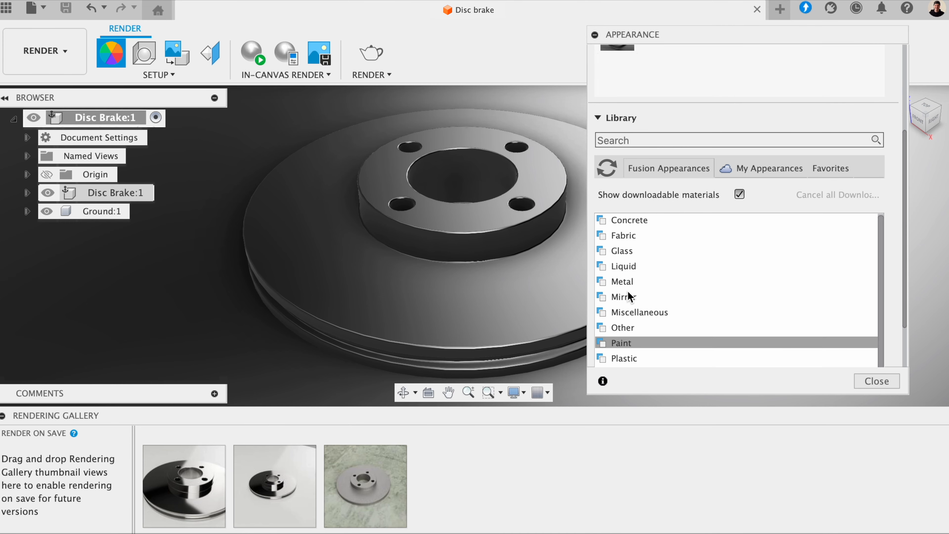
scroll(630, 273, "up", 3)
Search the appearance library for "iron" and apply Iron - Polished to the disc brake
left_click(636, 231)
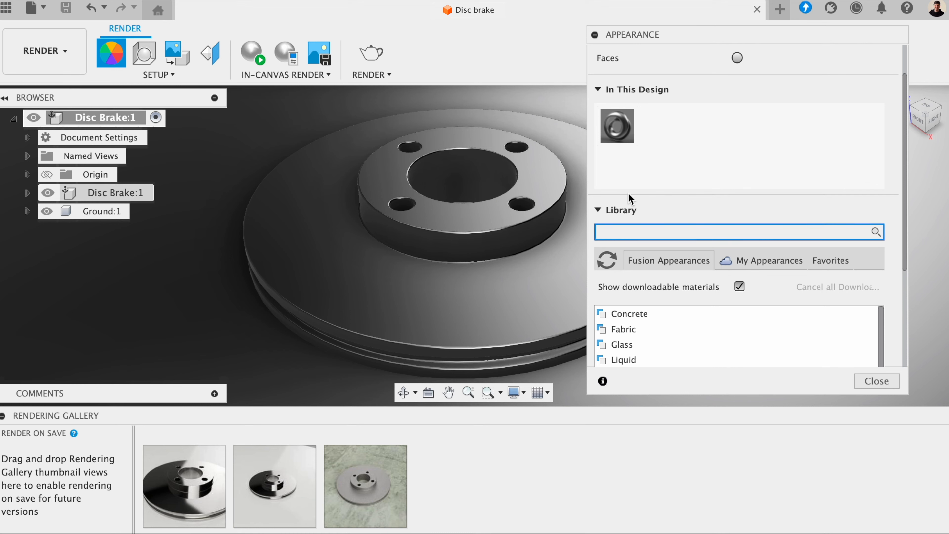
type("iron")
scroll(658, 284, "down", 5)
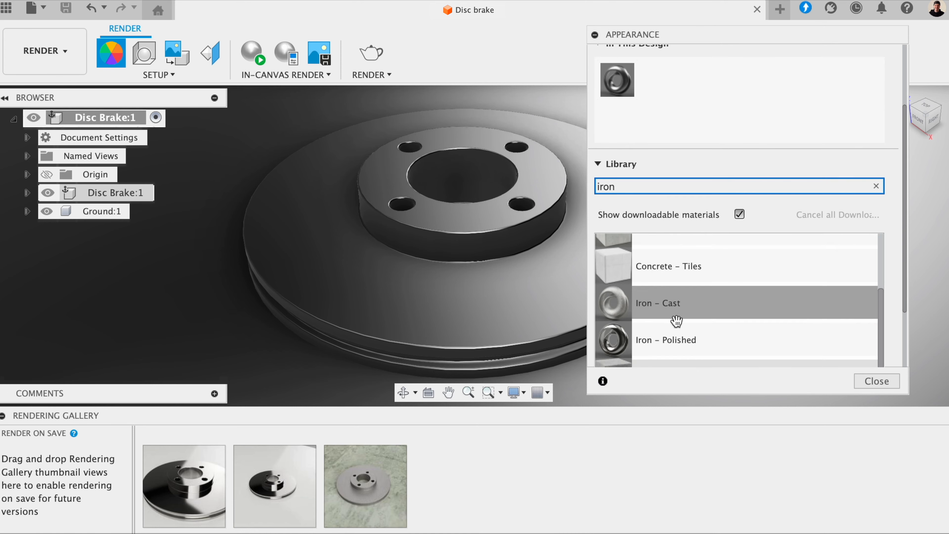
left_click_drag(663, 343, 525, 310)
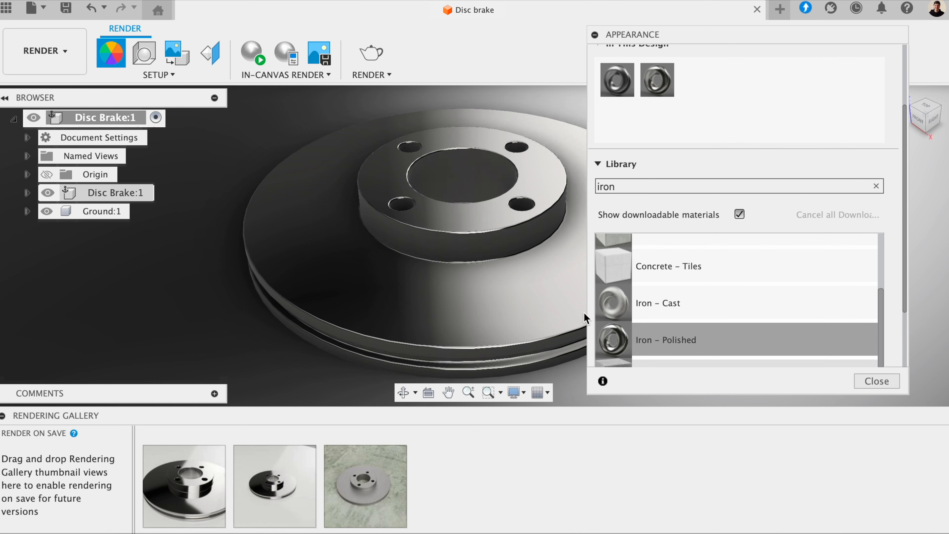
mouse_move(612, 338)
left_mouse_down()
mouse_move(544, 311)
mouse_move(607, 335)
mouse_move(613, 348)
left_mouse_up()
Clear the appearance library search and expand the Plastic category
left_click_drag(623, 185, 594, 185)
key("BackSpace")
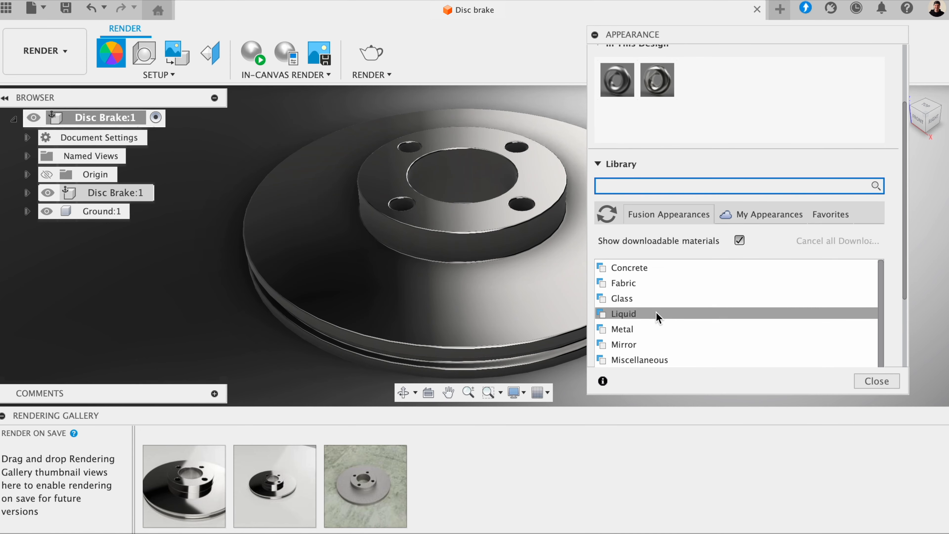
scroll(647, 317, "down", 5)
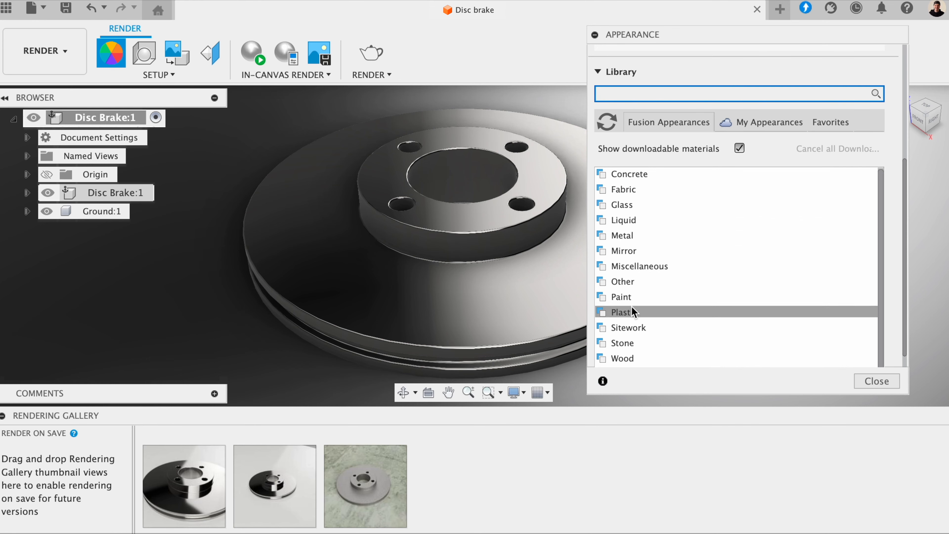
scroll(636, 225, "up", 2)
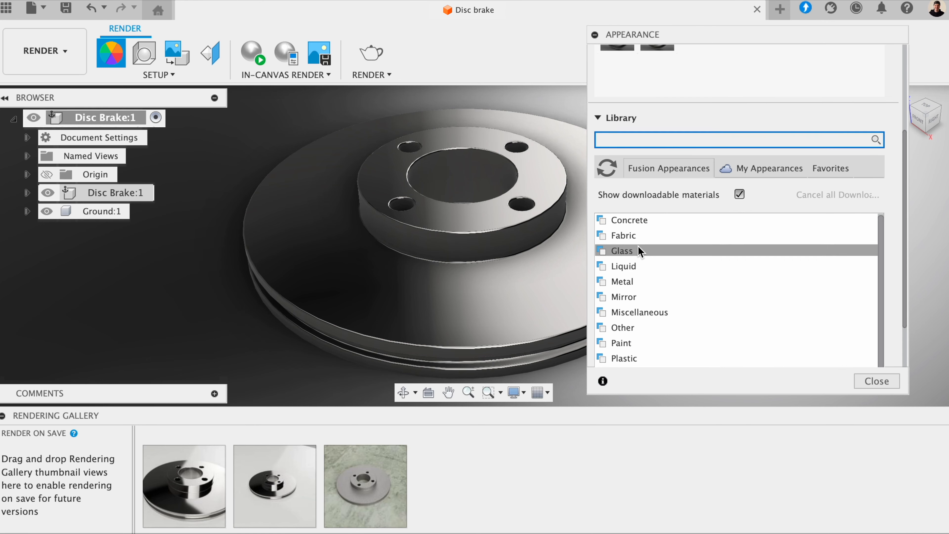
scroll(639, 250, "down", 3)
left_click(639, 298)
scroll(653, 289, "down", 4)
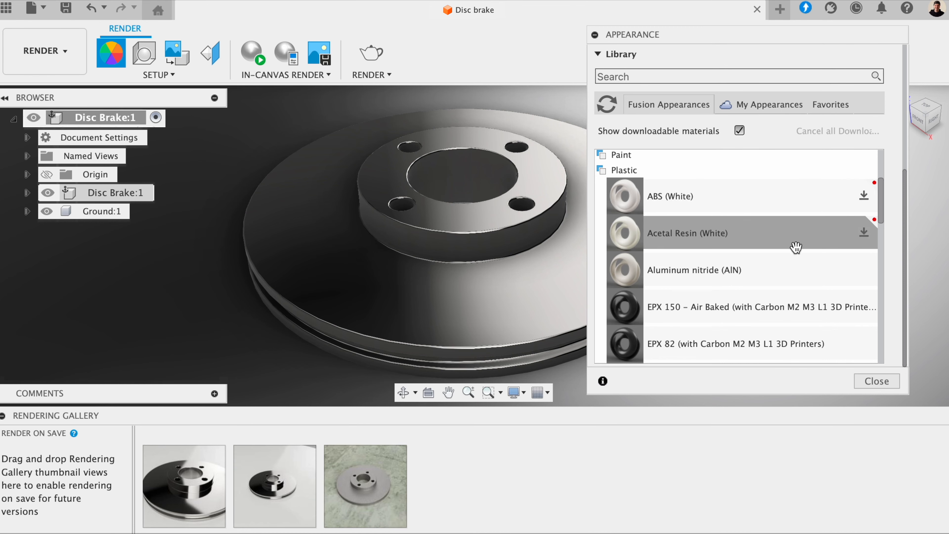
Apply the Aluminum nitride (AlN) plastic appearance to the Ground slab and close the appearance settings
scroll(792, 247, "down", 10)
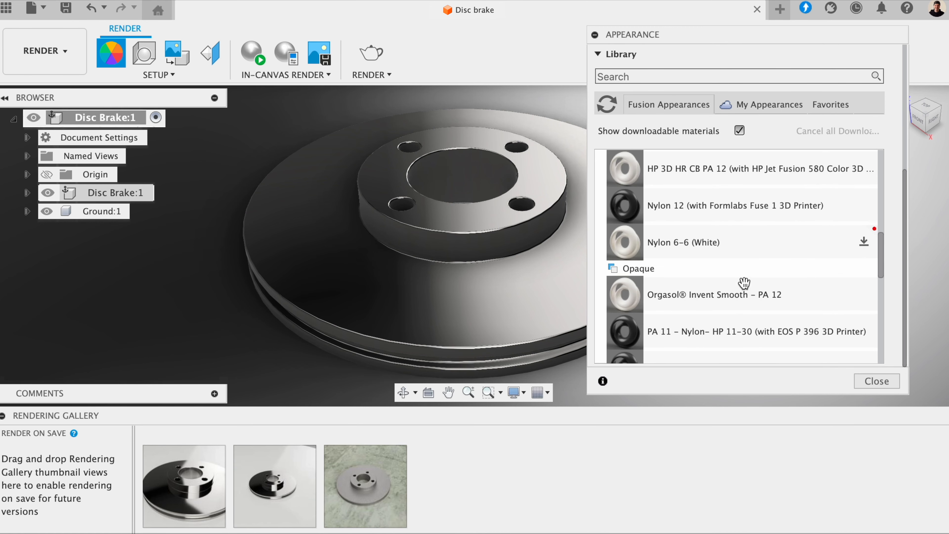
scroll(744, 283, "down", 3)
scroll(743, 283, "down", 5)
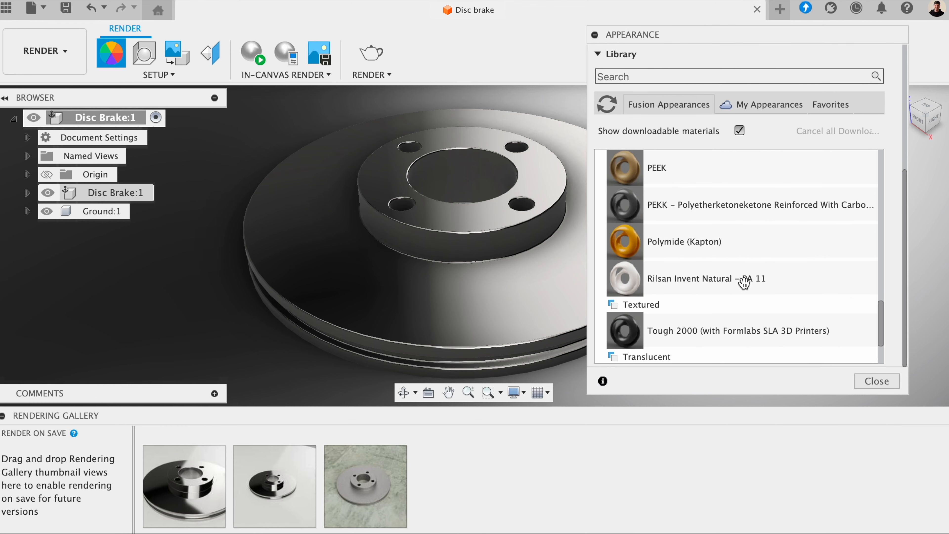
scroll(744, 282, "down", 3)
scroll(744, 283, "up", 15)
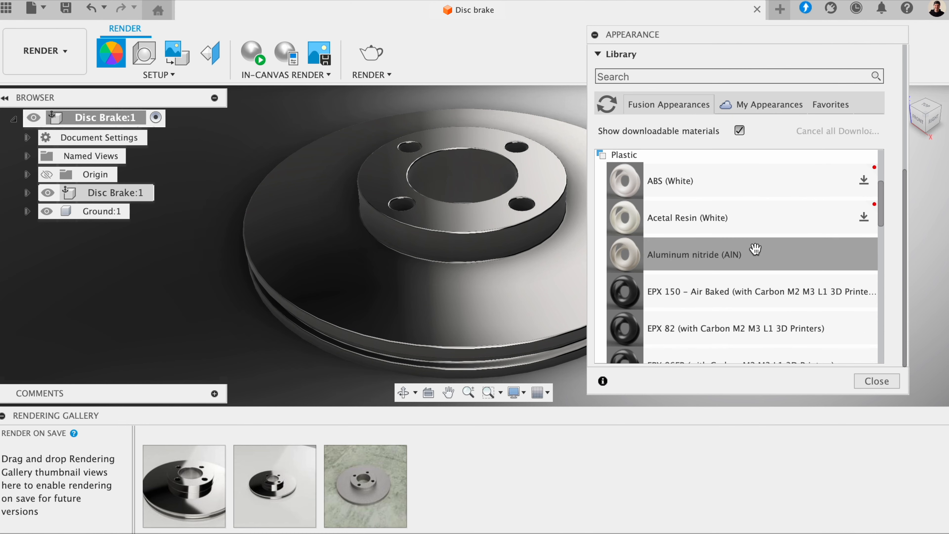
left_click_drag(730, 255, 98, 303)
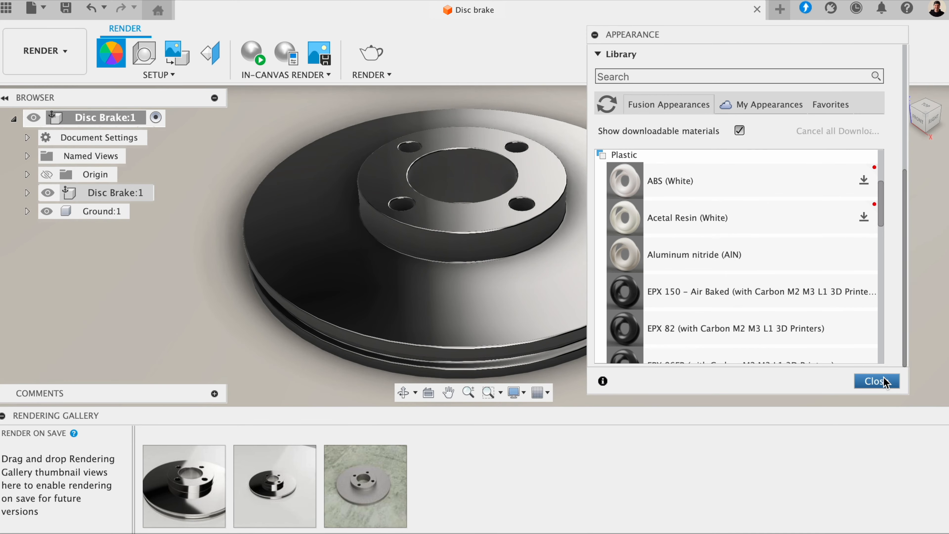
left_click(883, 382)
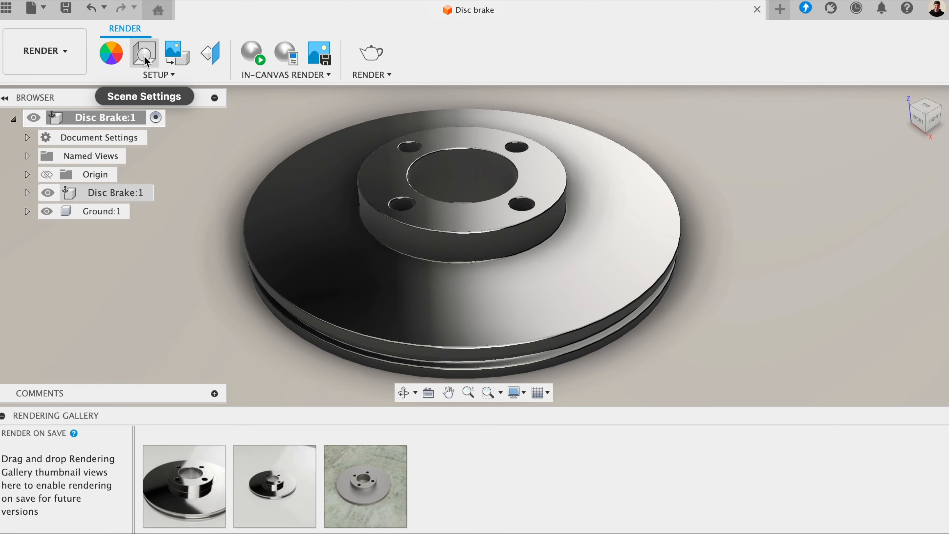
Open the Scene Settings and review the environment, ground and camera options
left_click(145, 56)
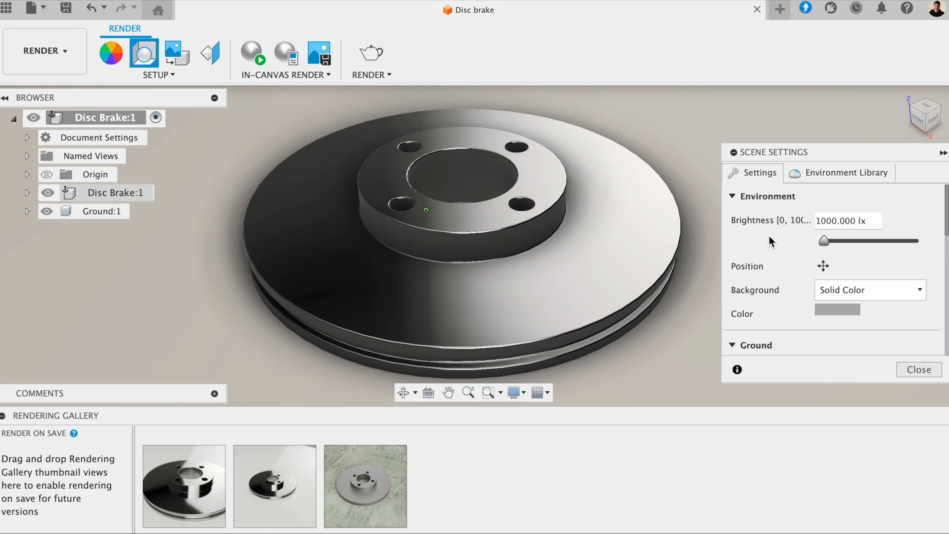
scroll(768, 235, "down", 2)
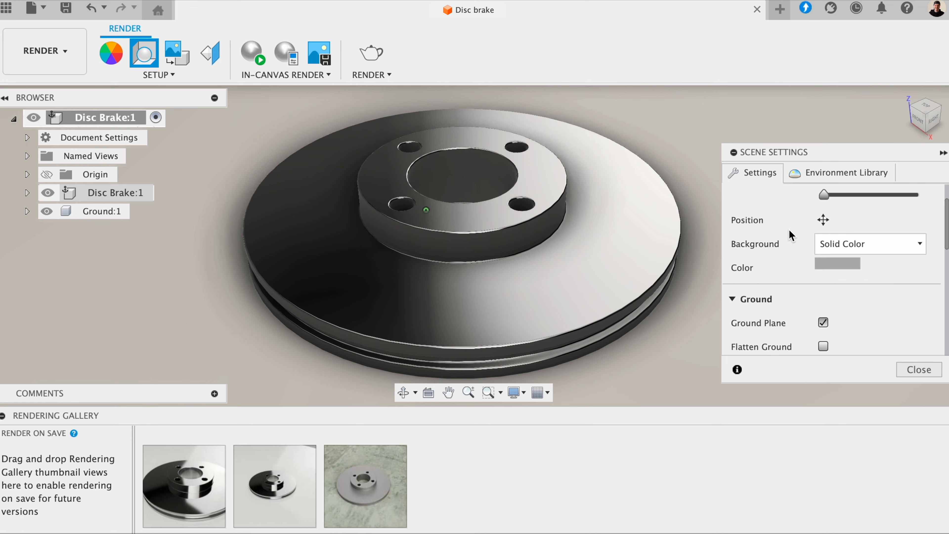
scroll(786, 224, "up", 2)
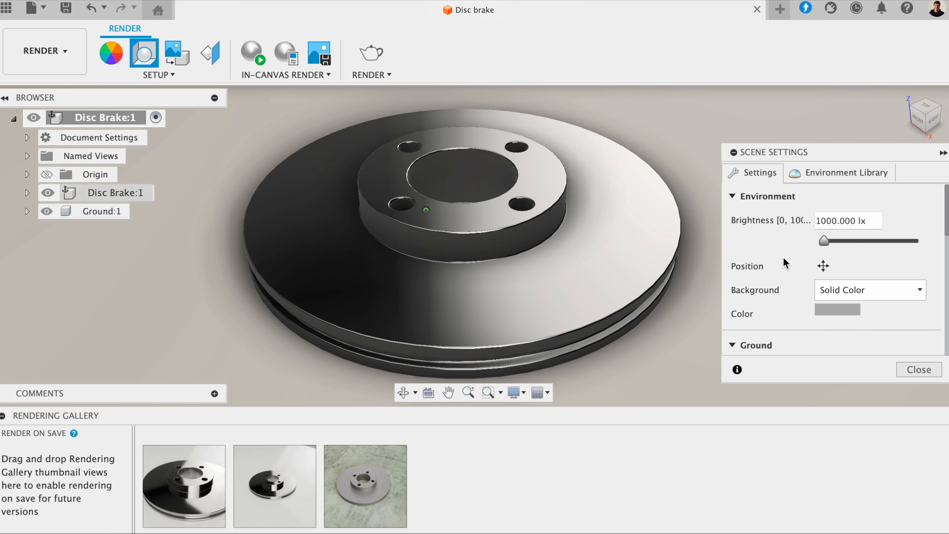
scroll(792, 261, "down", 2)
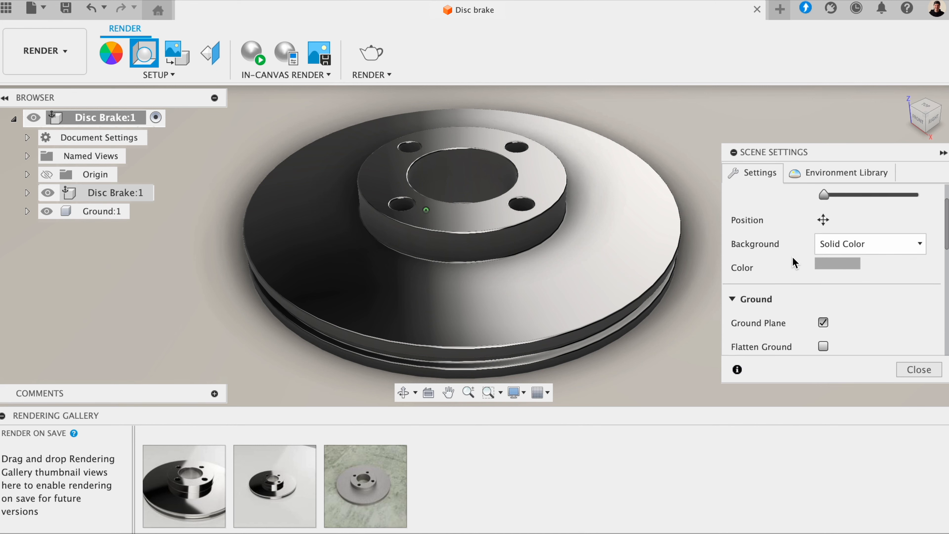
scroll(795, 254, "down", 2)
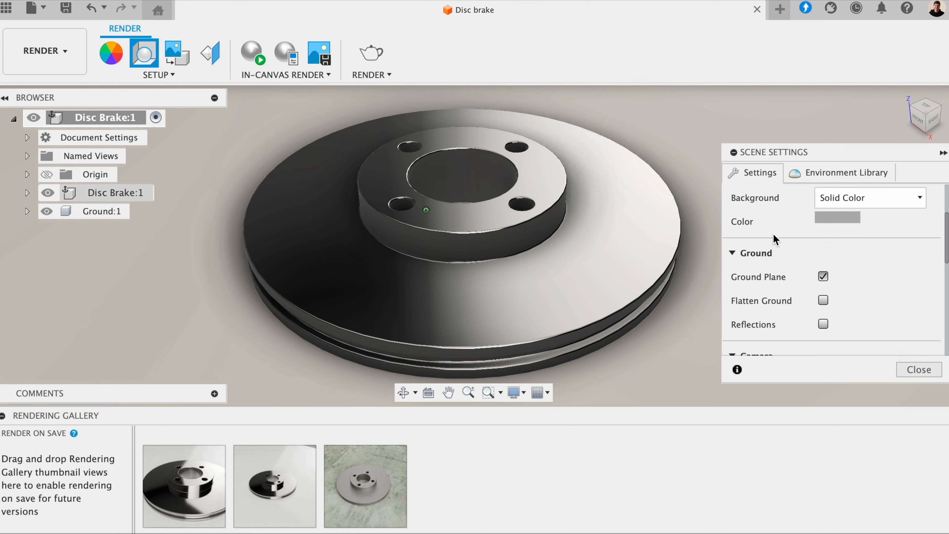
scroll(784, 235, "down", 2)
scroll(801, 288, "down", 4)
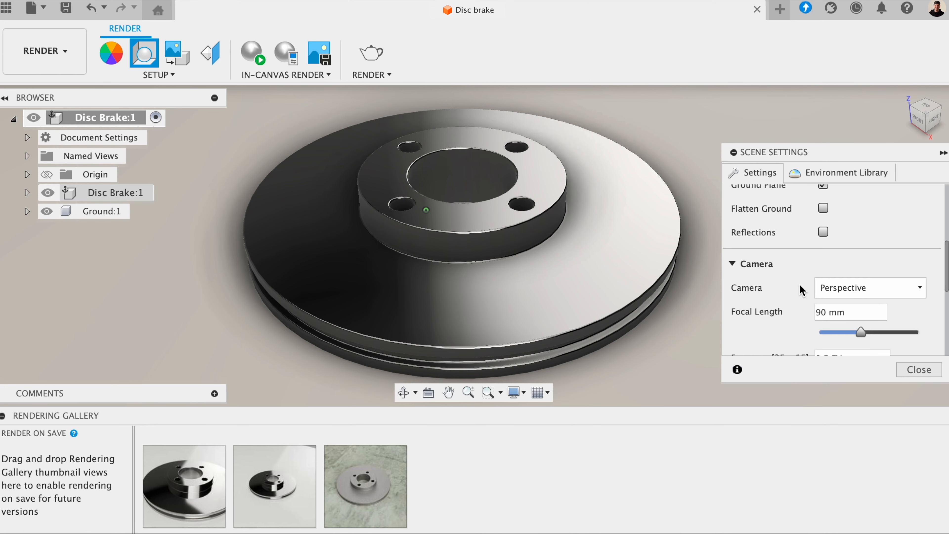
scroll(785, 248, "down", 1)
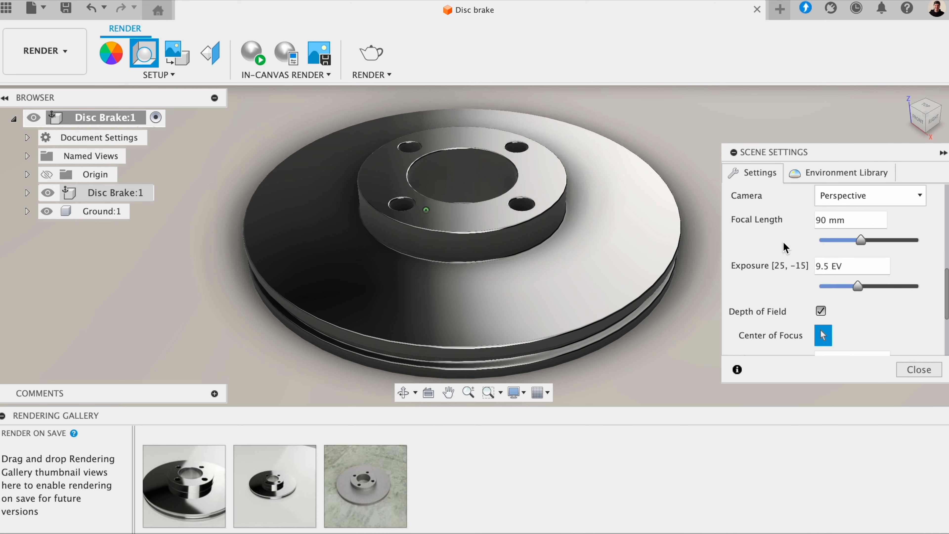
scroll(783, 242, "up", 1)
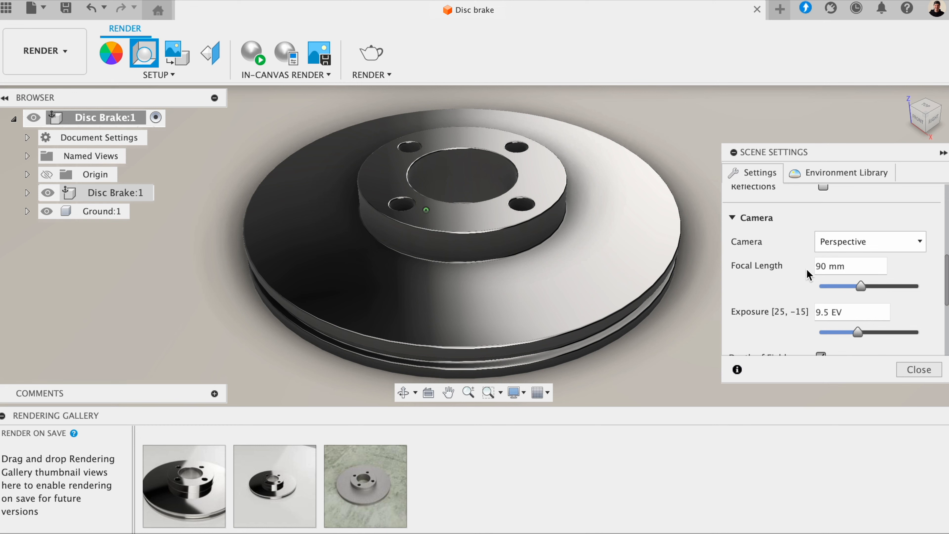
scroll(789, 297, "down", 2)
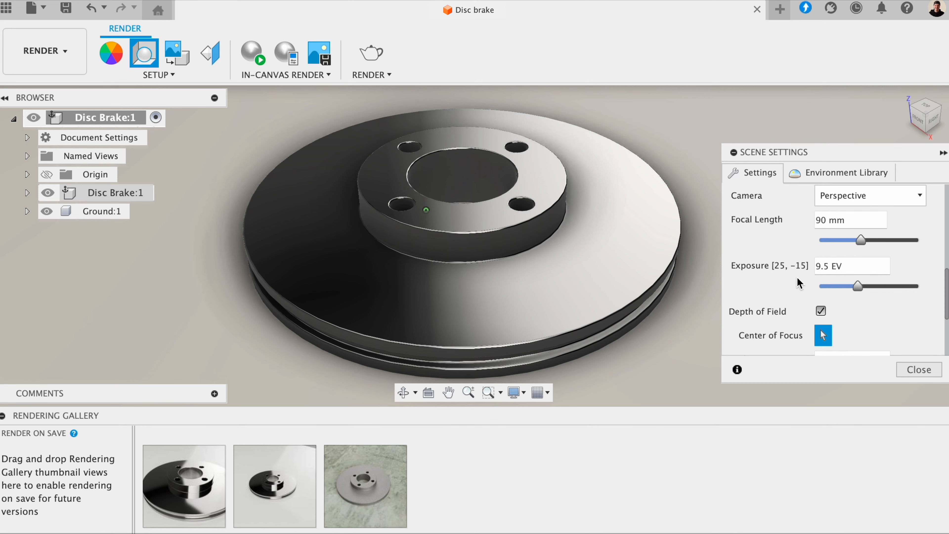
Place the depth of field's center of focus on the hub's top face, between the two front bolt holes
scroll(796, 278, "down", 2)
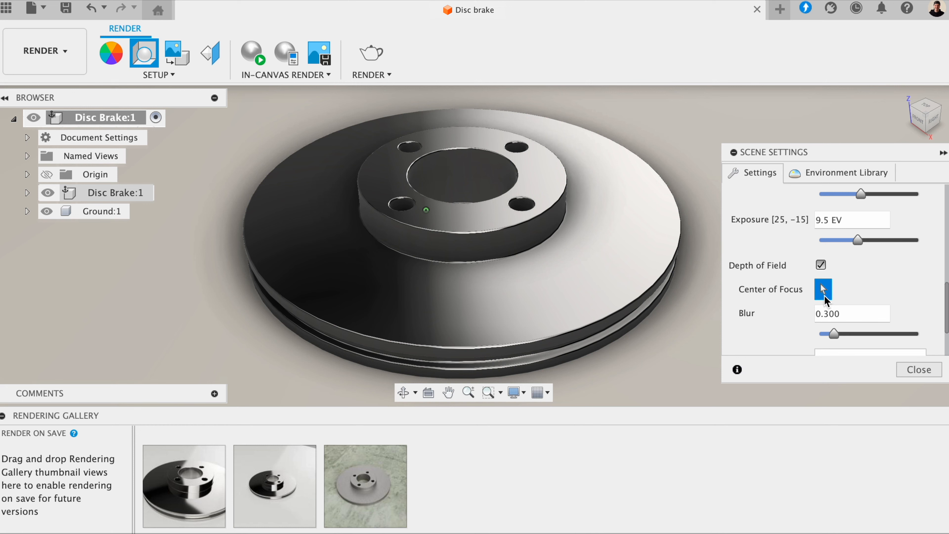
left_click(435, 211)
left_click_drag(435, 211, 459, 213)
scroll(781, 283, "down", 2)
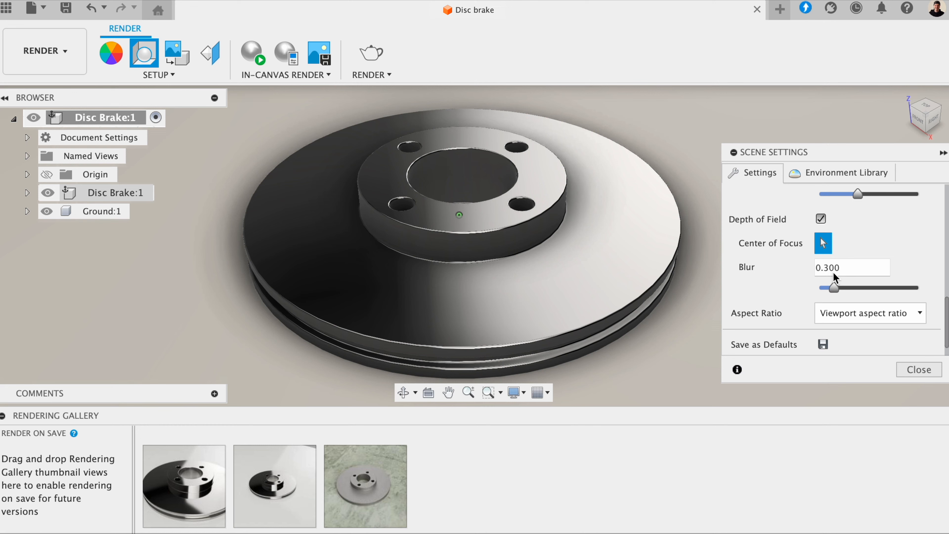
scroll(818, 274, "down", 1)
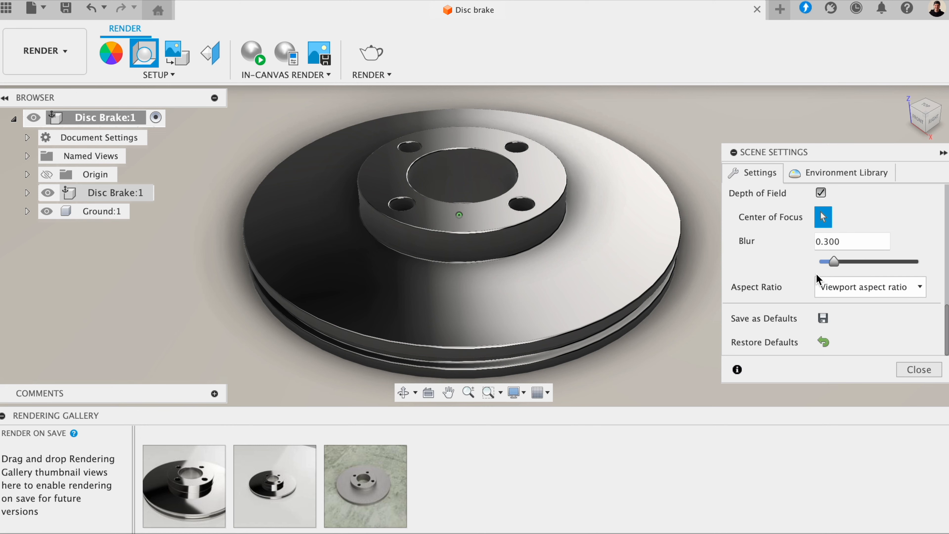
Look through the environment library and current environment, and close the Scene Settings
left_click(799, 172)
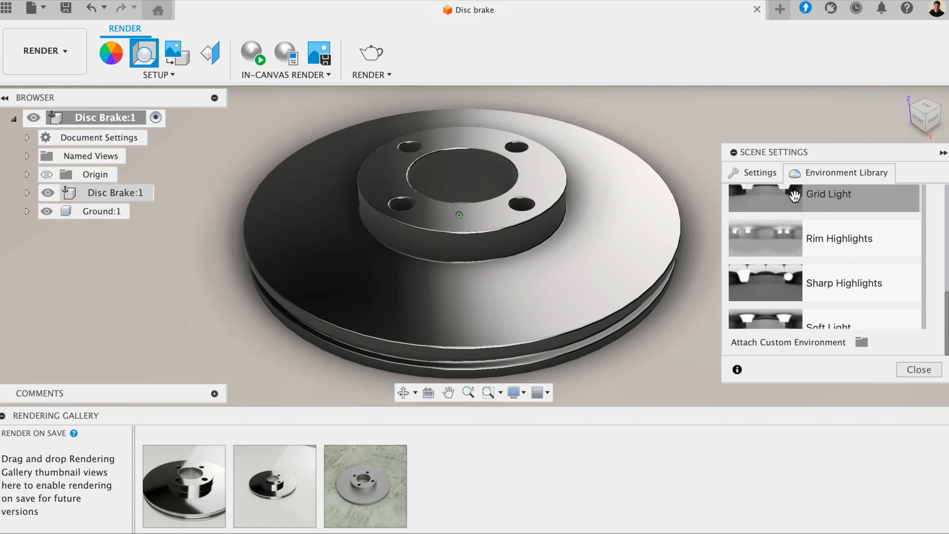
scroll(801, 260, "up", 3)
scroll(802, 261, "up", 2)
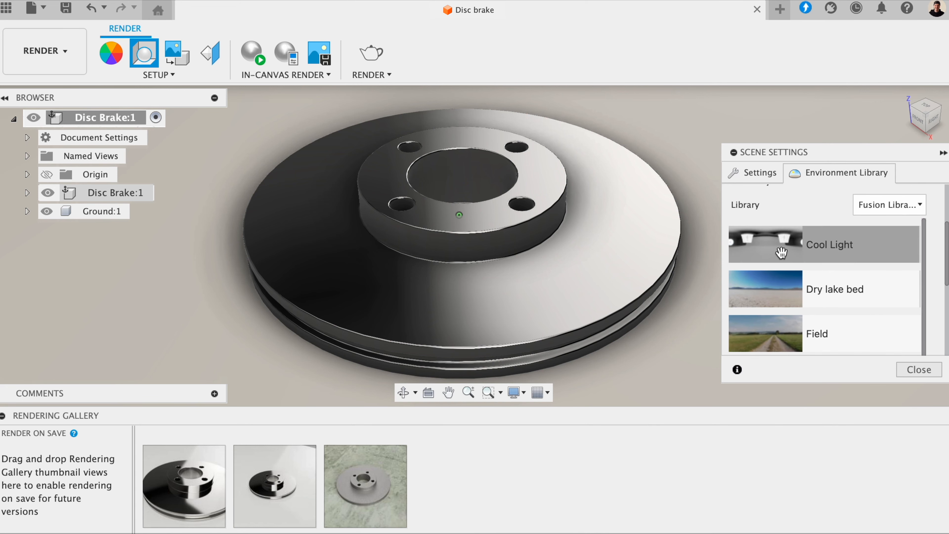
scroll(785, 255, "up", 3)
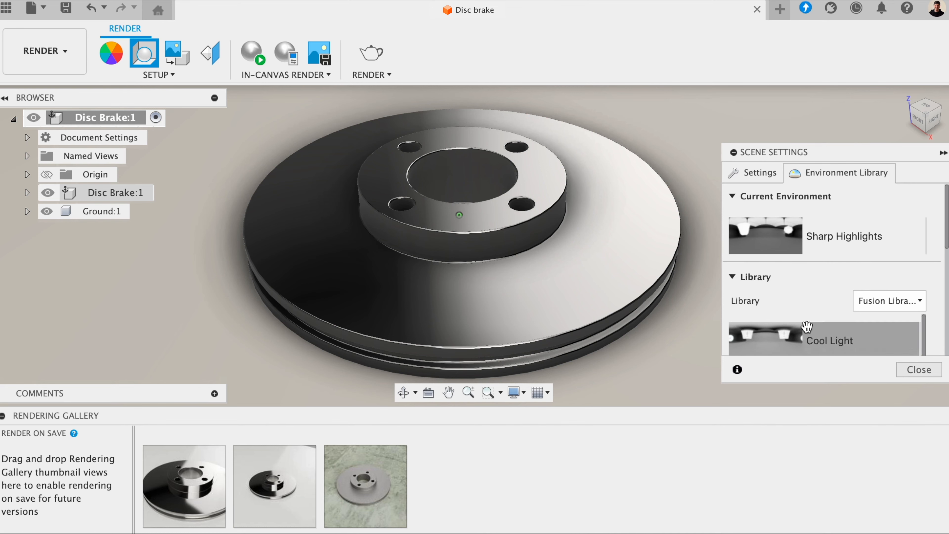
left_click(919, 369)
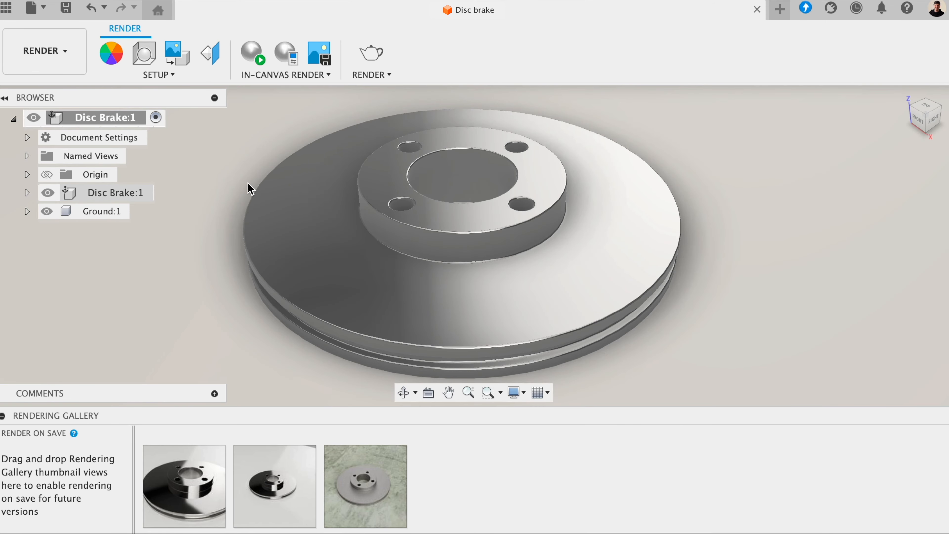
Preview the disc brake scene with an in-canvas render and stop the preview
left_click(250, 50)
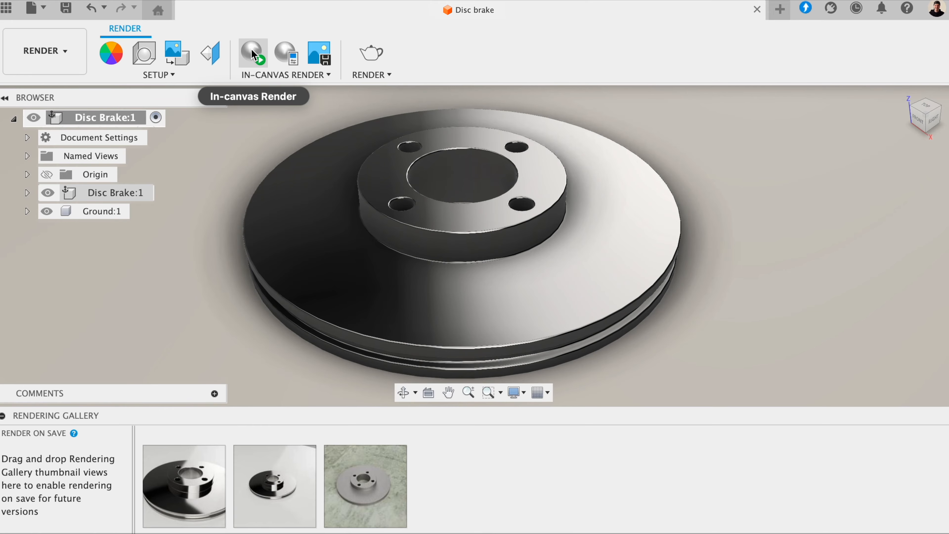
left_click(251, 50)
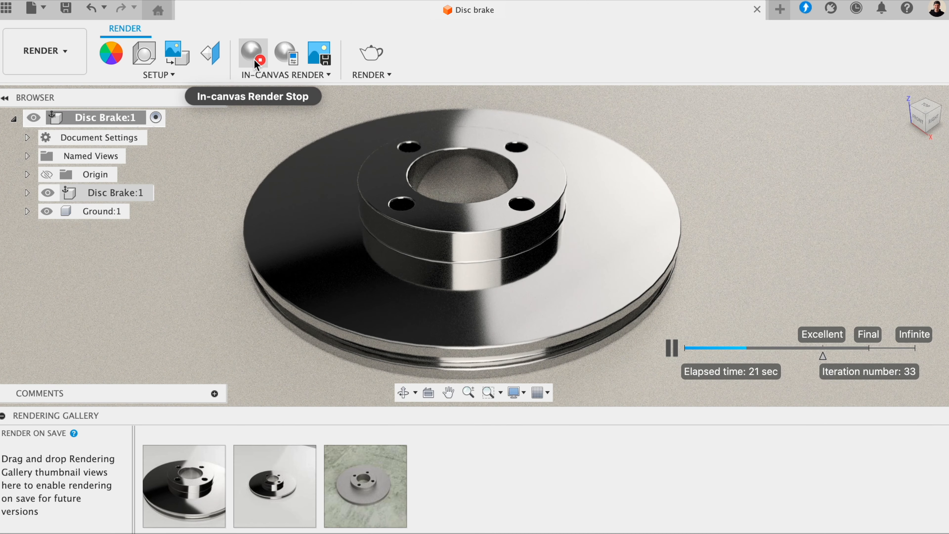
left_click(255, 60)
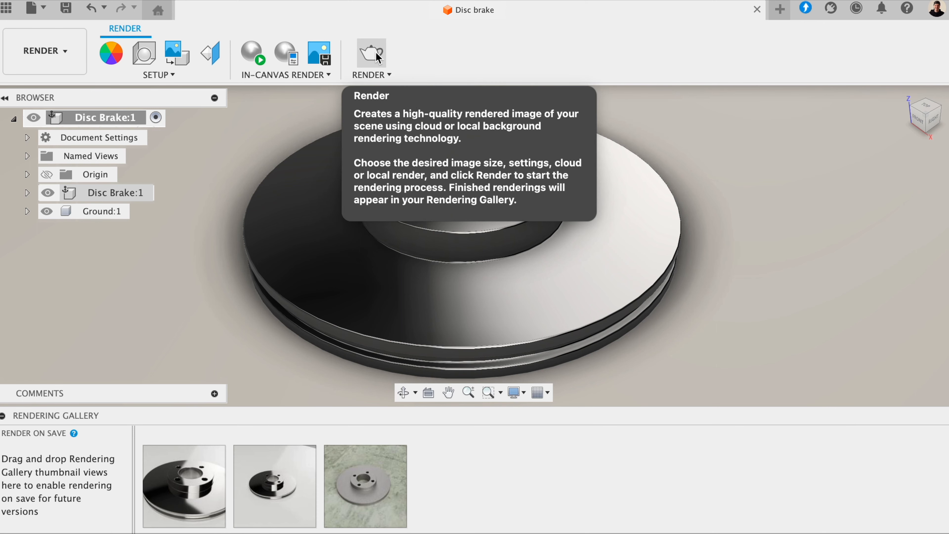
Render the scene with the Local Renderer at 1080P, 1920 x 1080, in Standard(50) quality
left_click(378, 60)
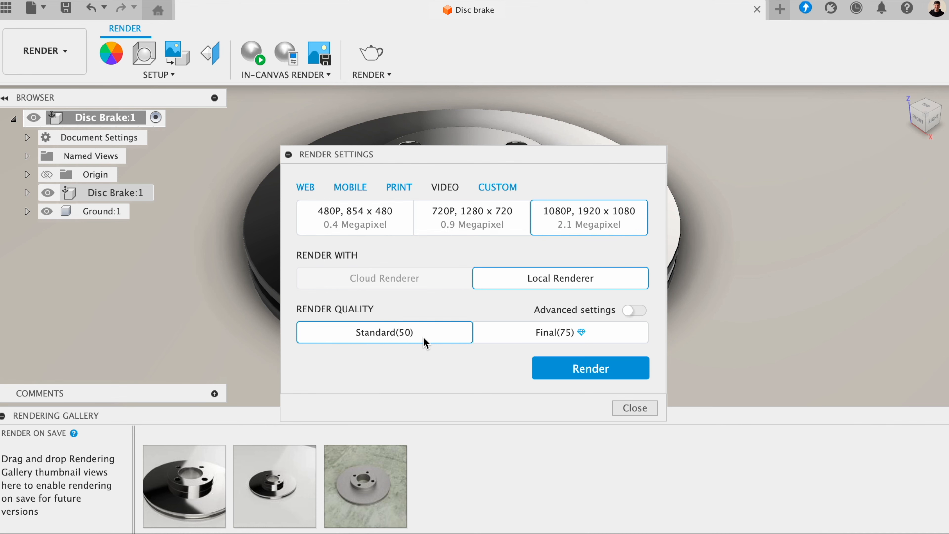
left_click(587, 375)
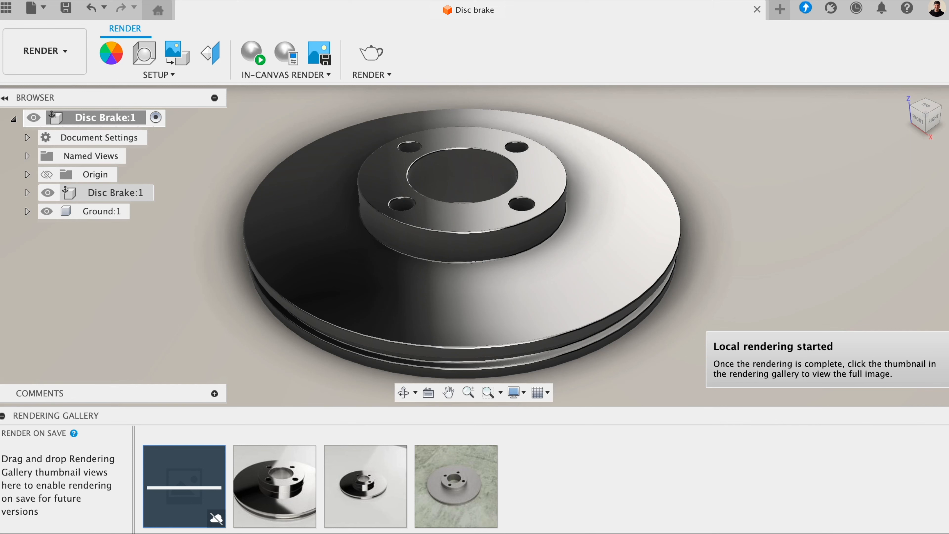
Open the newest finished rendering from the rendering gallery and download its image
mouse_move(188, 494)
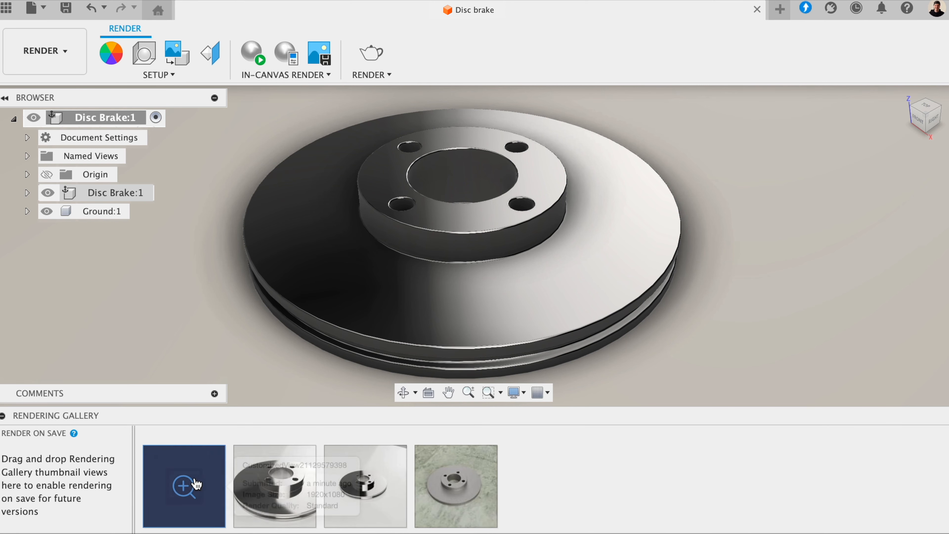
left_click(194, 485)
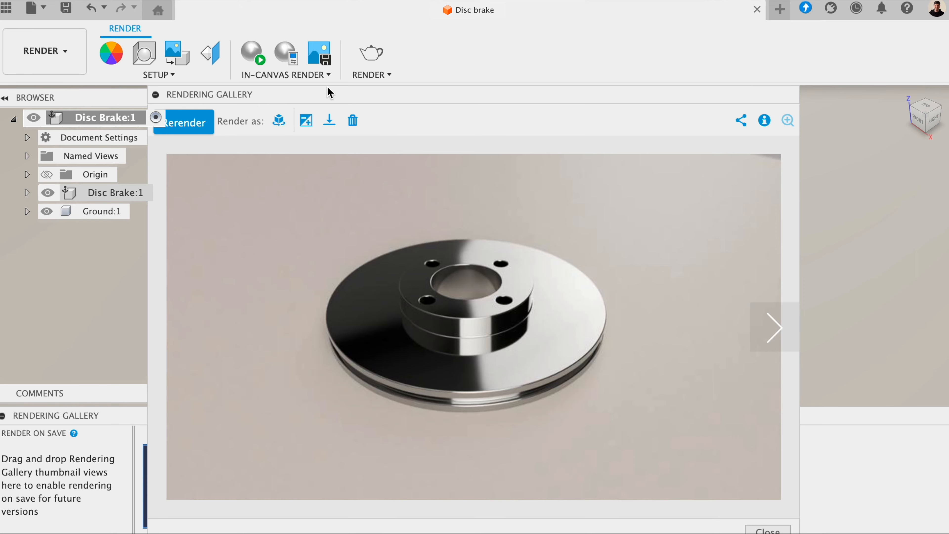
left_click_drag(333, 89, 338, 18)
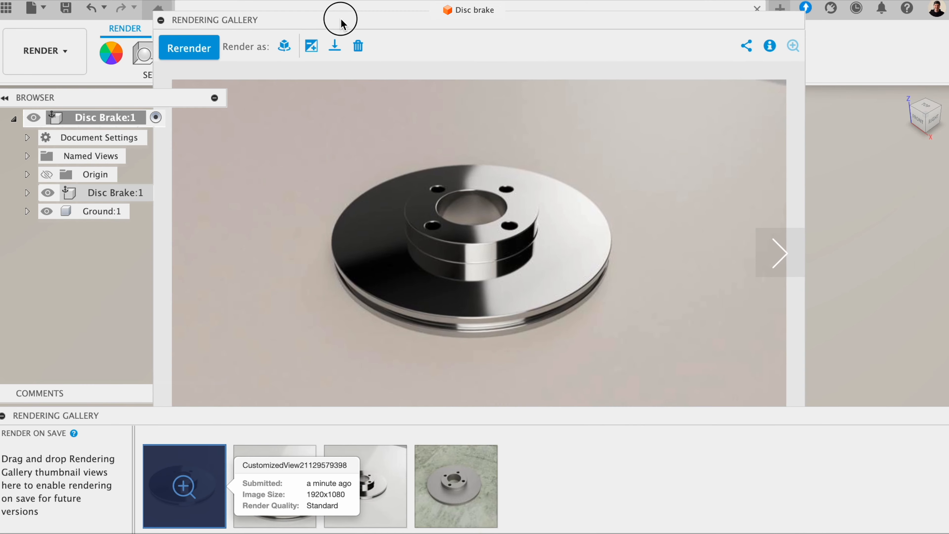
left_click(334, 48)
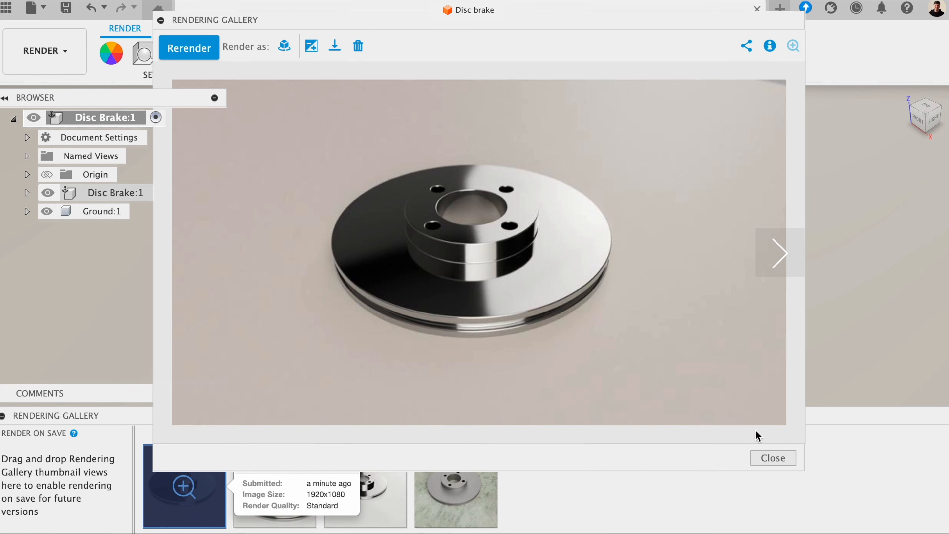